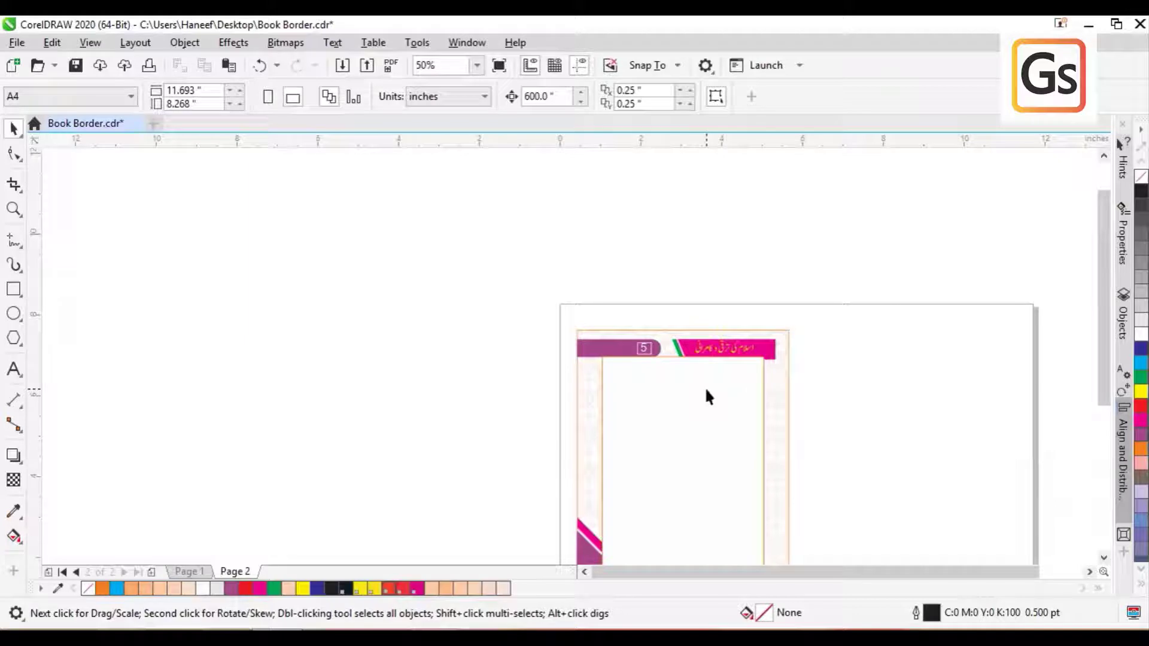
Examine the book border's header band up close, including the page number box and the pink title banner.
click(14, 209)
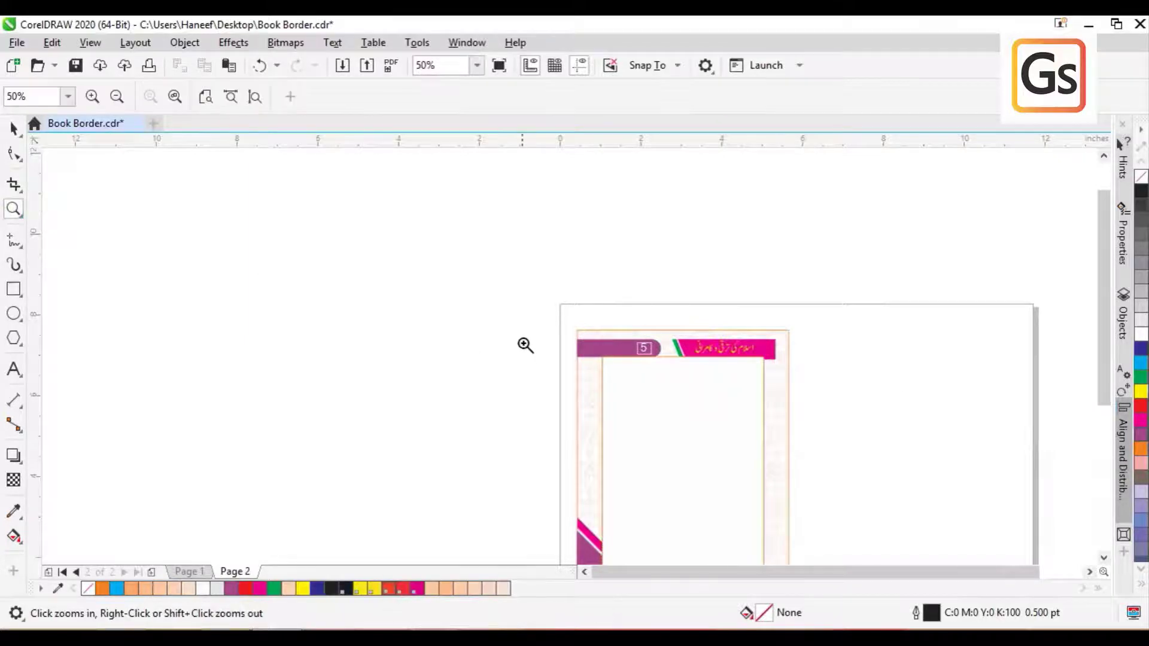
drag(544, 295, 762, 379)
right_click(632, 404)
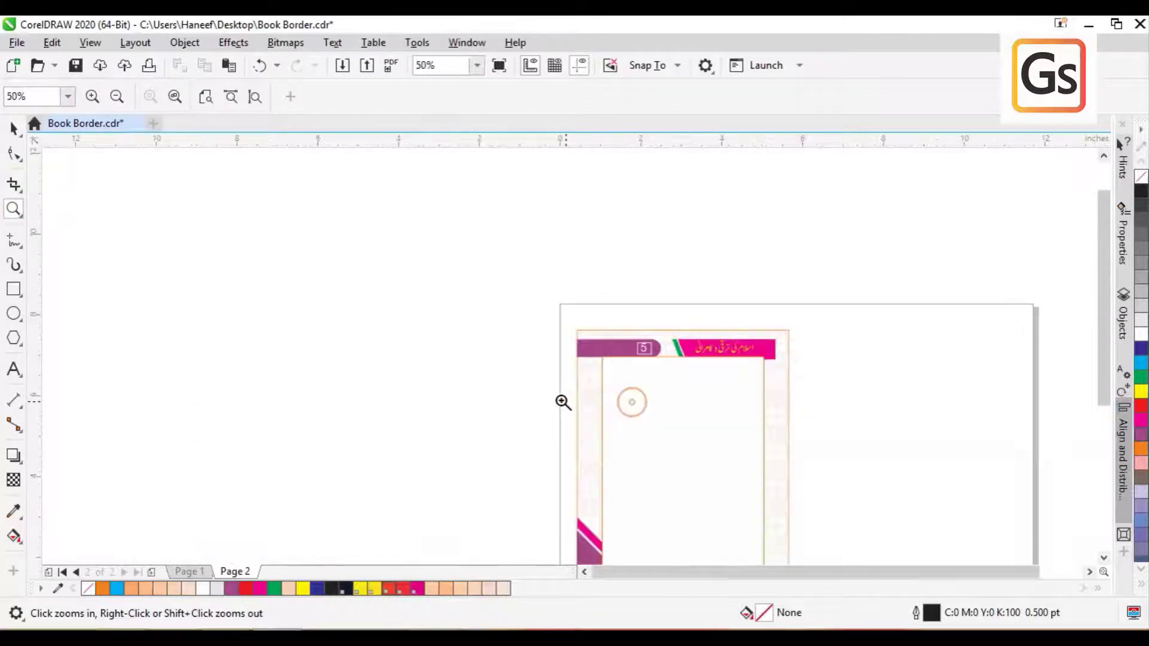
drag(548, 289, 854, 416)
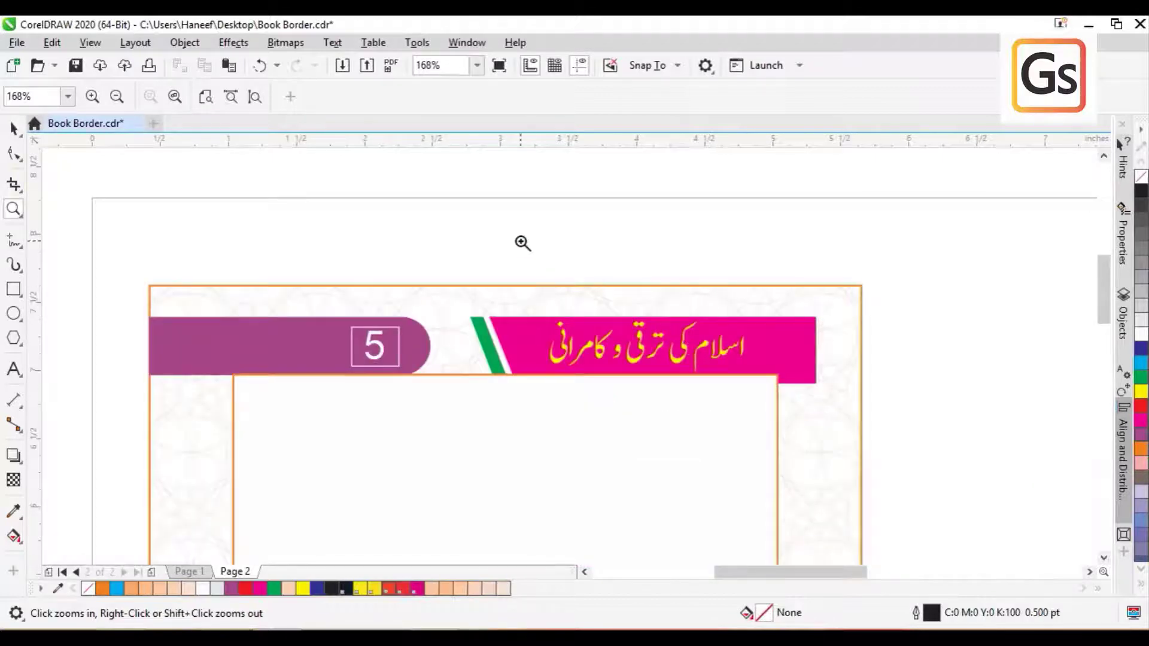
drag(522, 243, 760, 415)
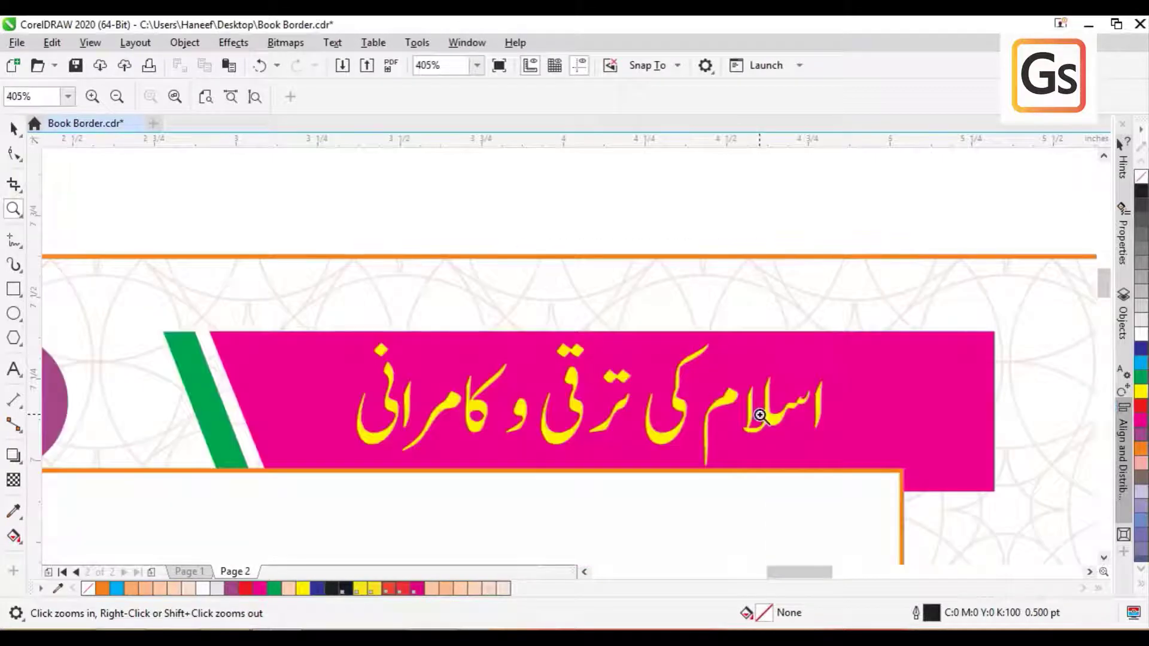
right_click(760, 416)
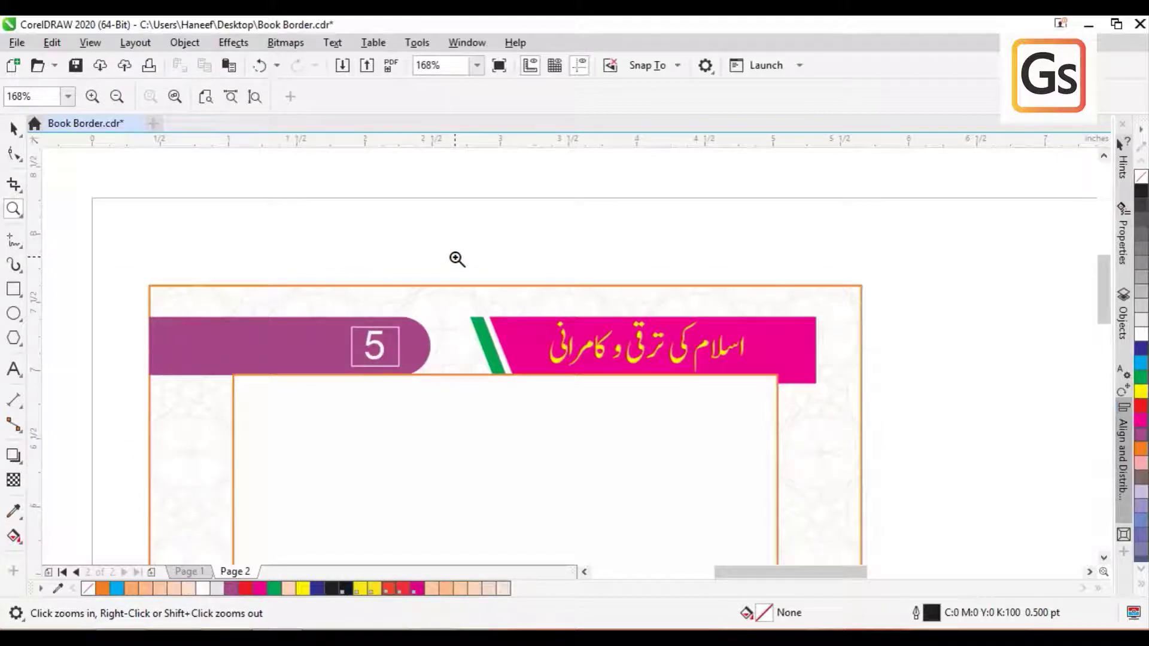
drag(457, 259, 876, 447)
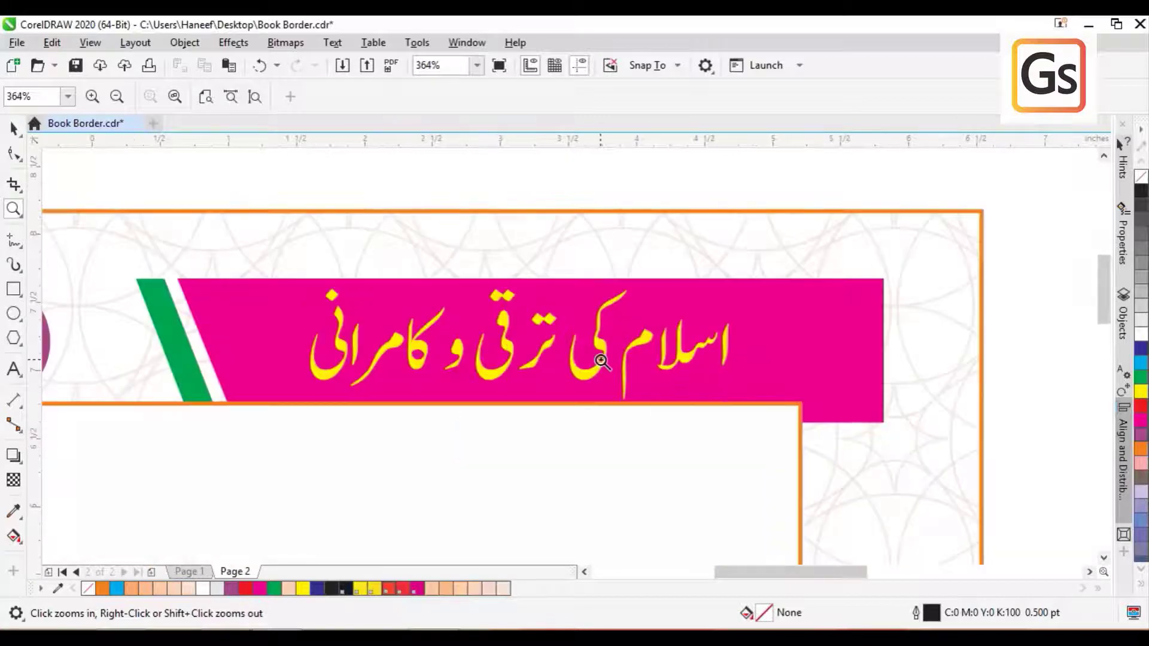
right_click(597, 361)
click(13, 129)
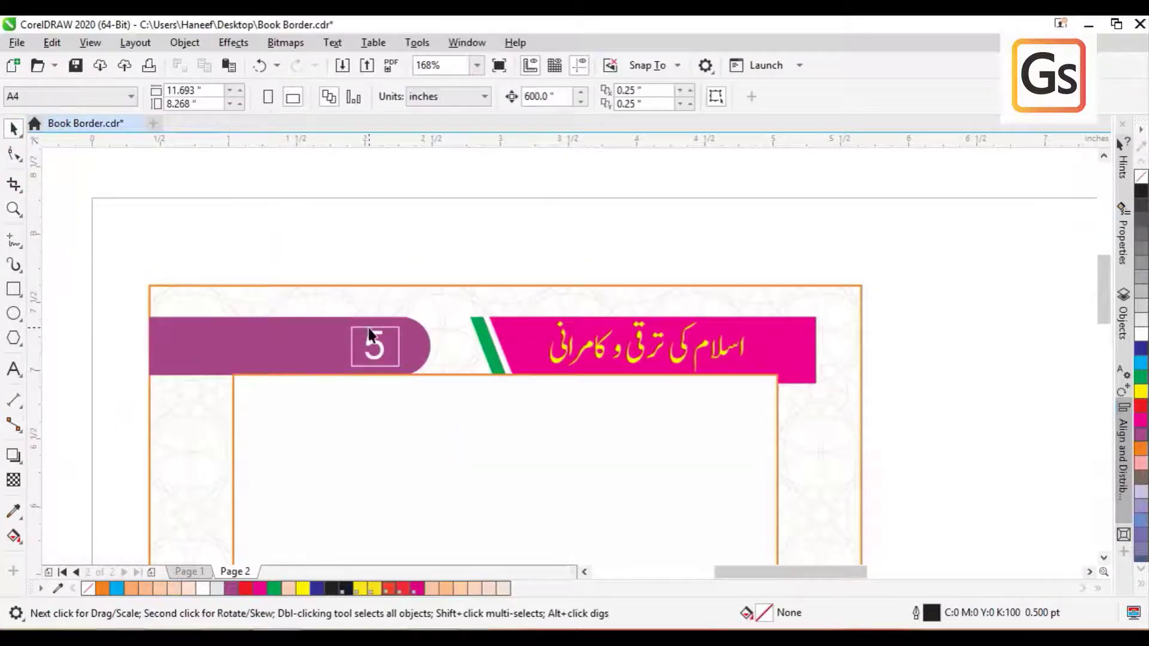
key(z)
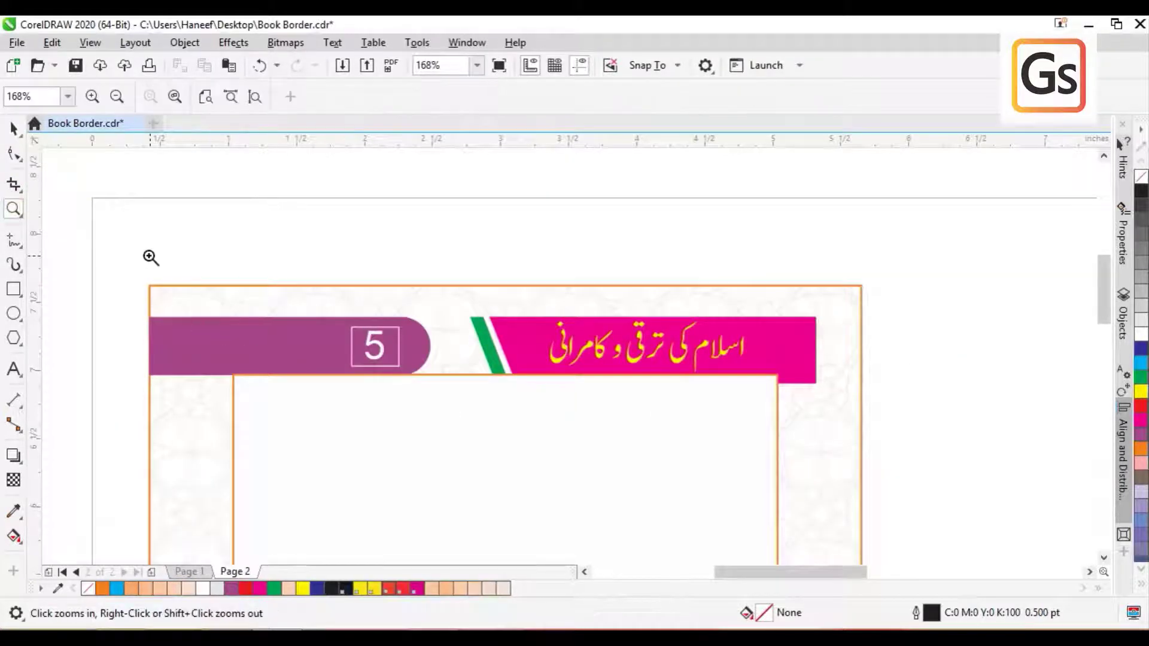
drag(149, 256, 774, 428)
right_click(607, 365)
right_click(605, 359)
drag(643, 579, 673, 579)
click(14, 128)
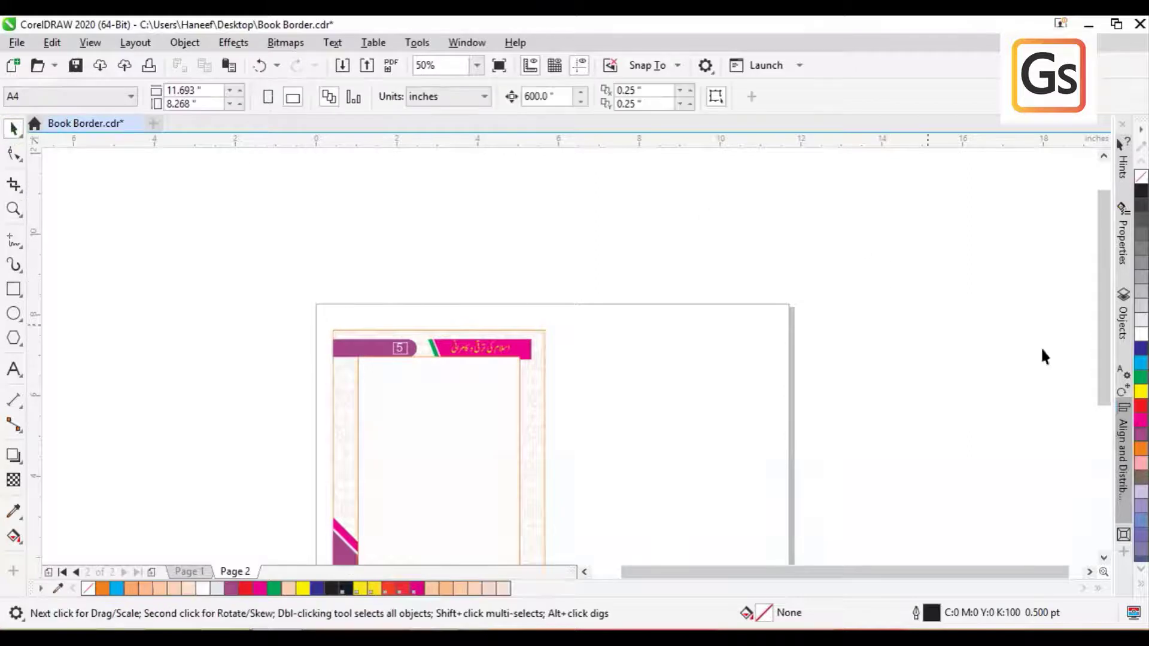
Group all the objects of the book border on Page 2.
drag(1106, 350, 1109, 404)
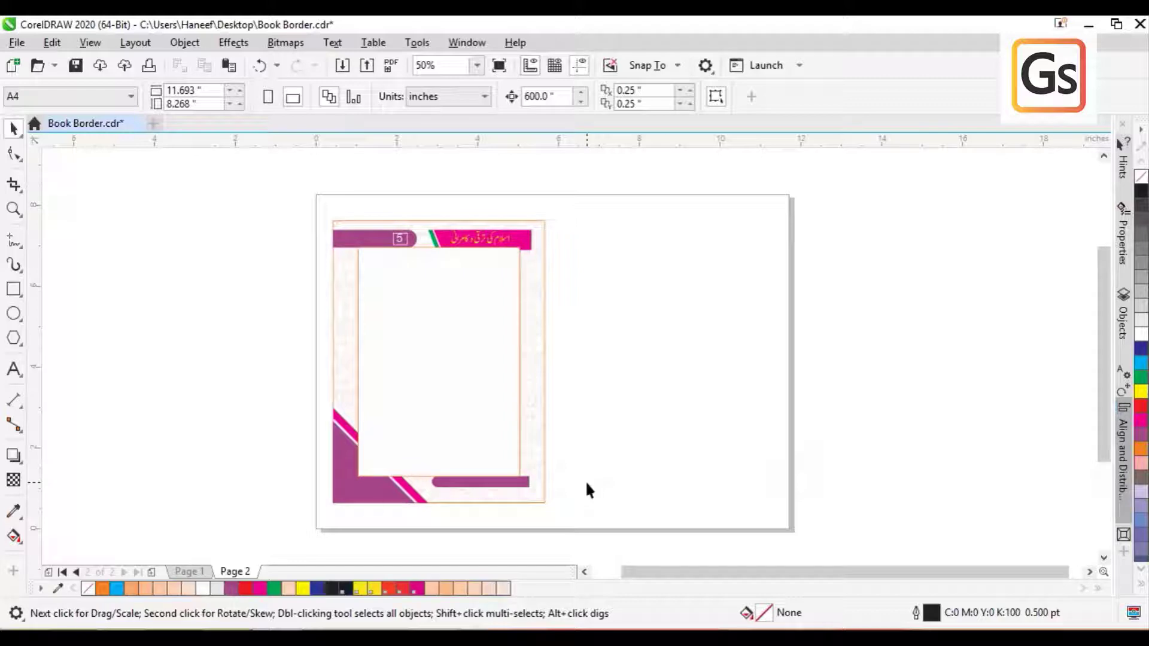
drag(282, 168, 595, 535)
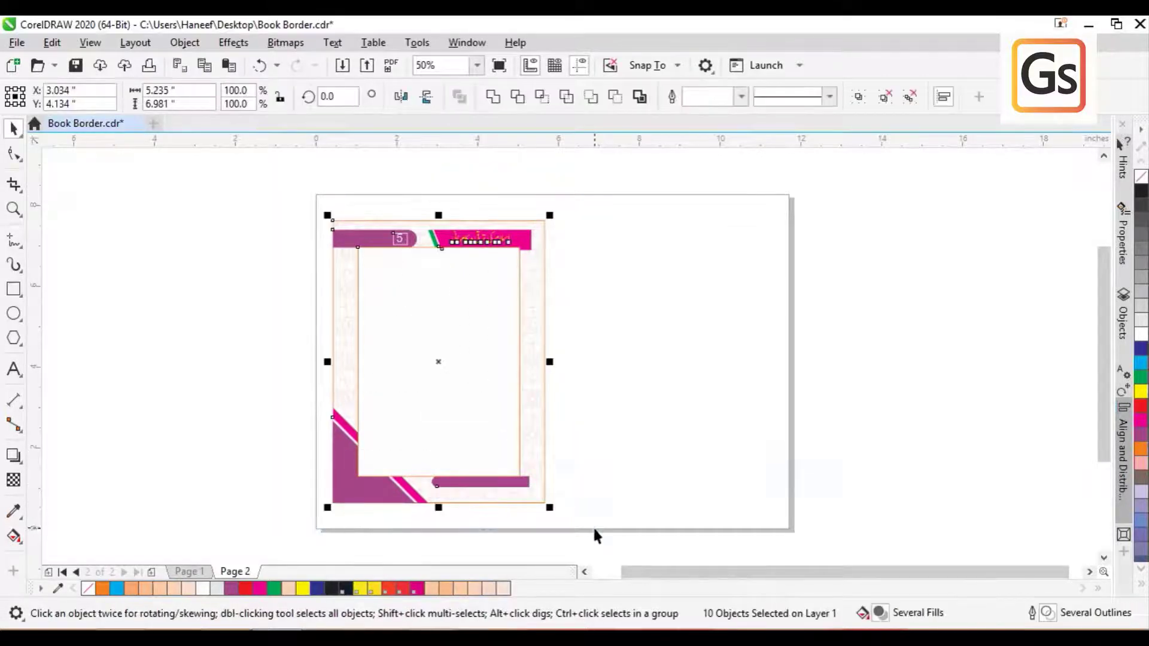
key(ctrl+g)
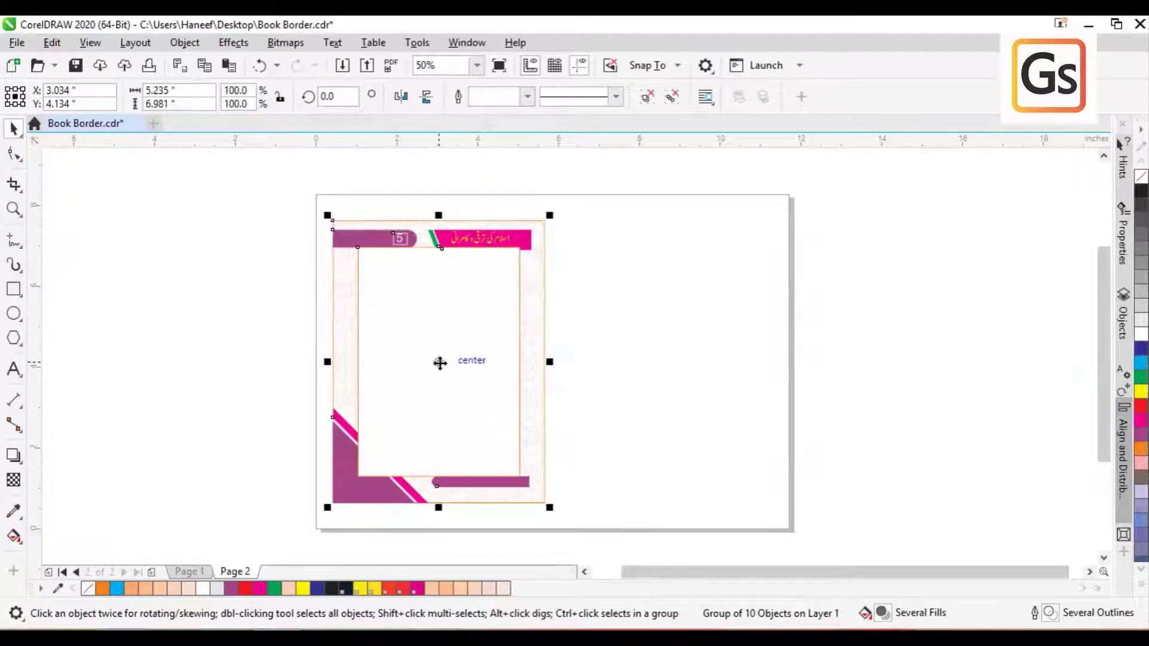
ctrl+click(440, 362)
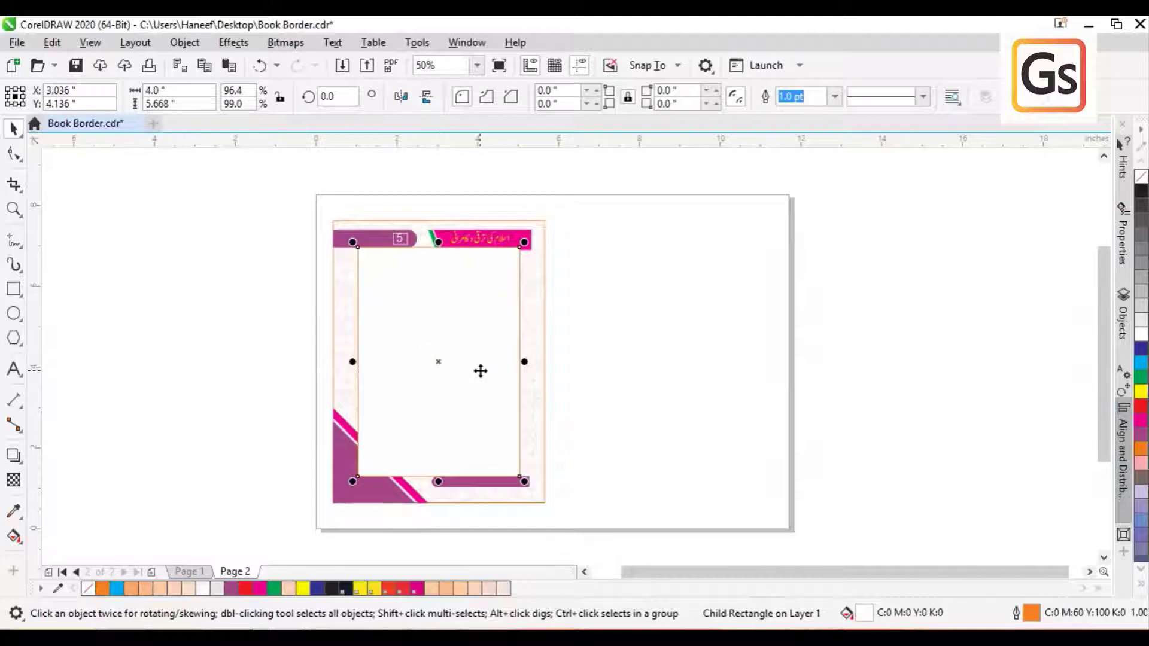
click(464, 370)
click(502, 364)
drag(457, 364, 518, 379)
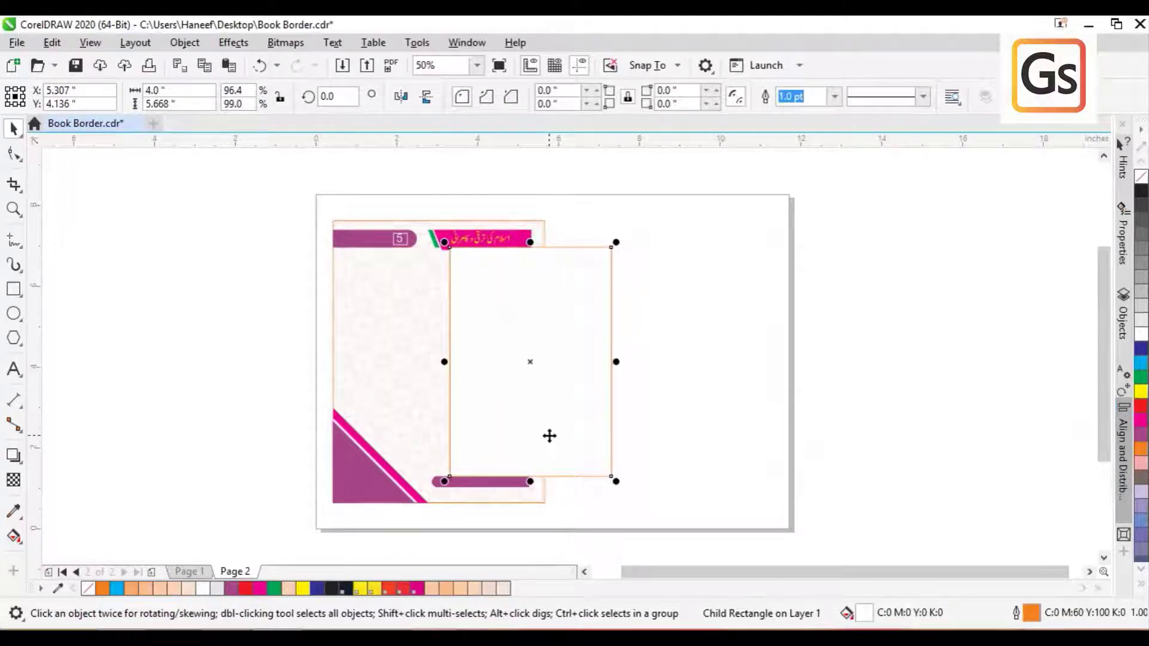
key(ctrl+z)
click(183, 332)
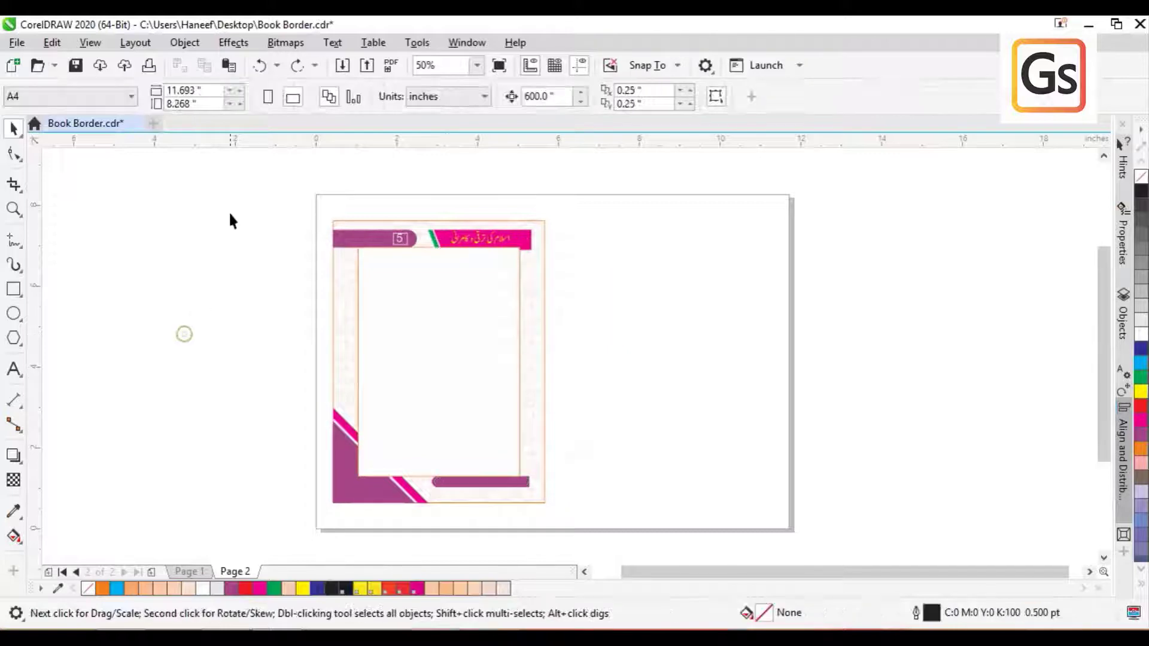
Place a copy of the grouped border level with the original in the empty right half of the page.
drag(235, 173, 576, 542)
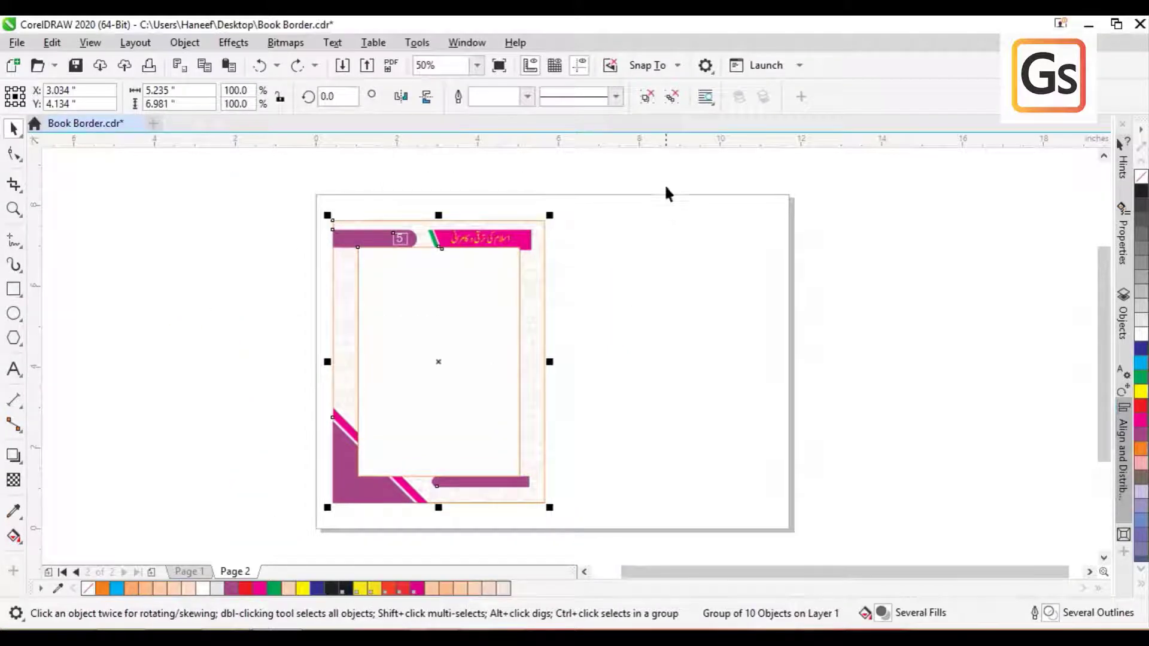
click(628, 286)
click(452, 372)
drag(439, 361, 667, 399)
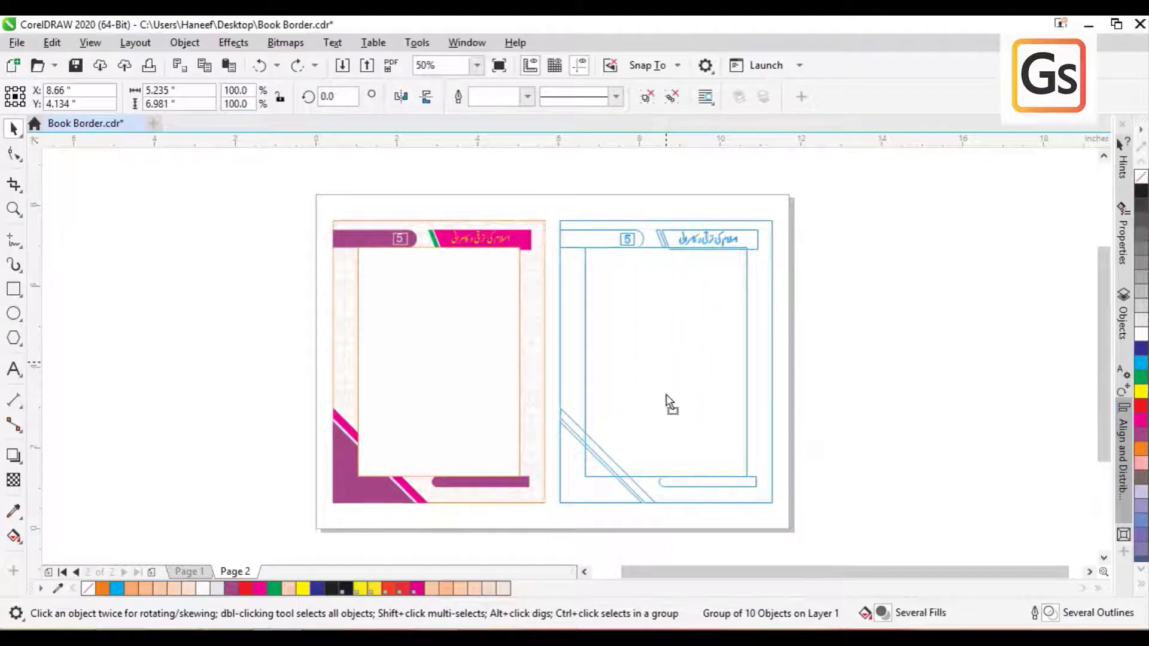
drag(666, 398, 655, 393)
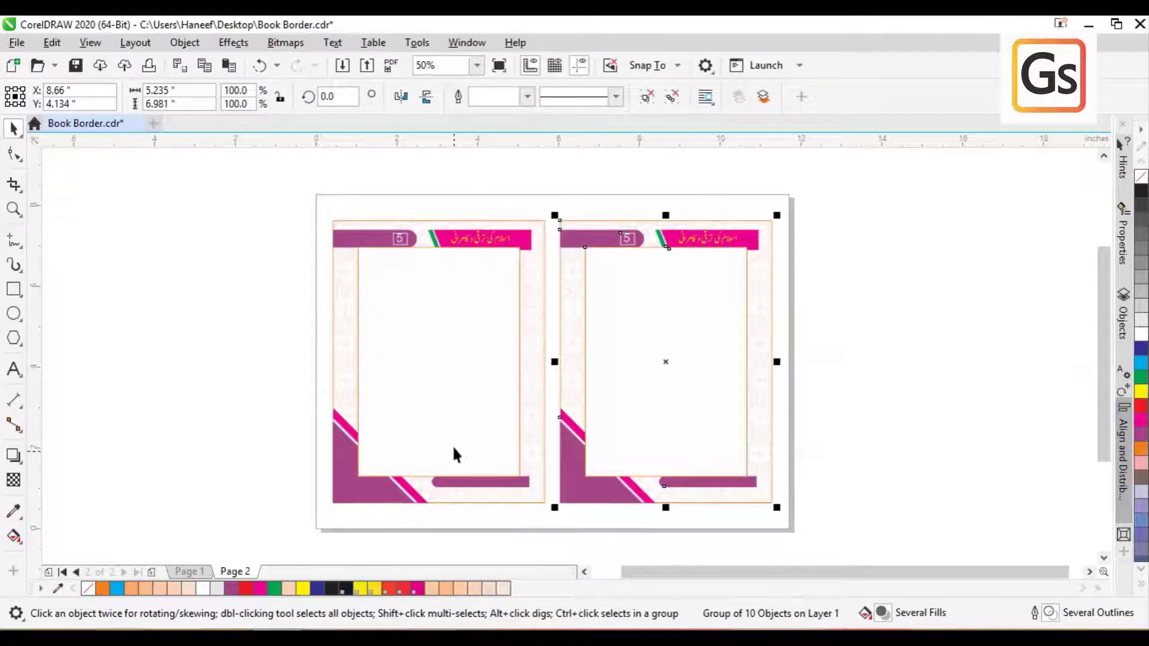
click(844, 340)
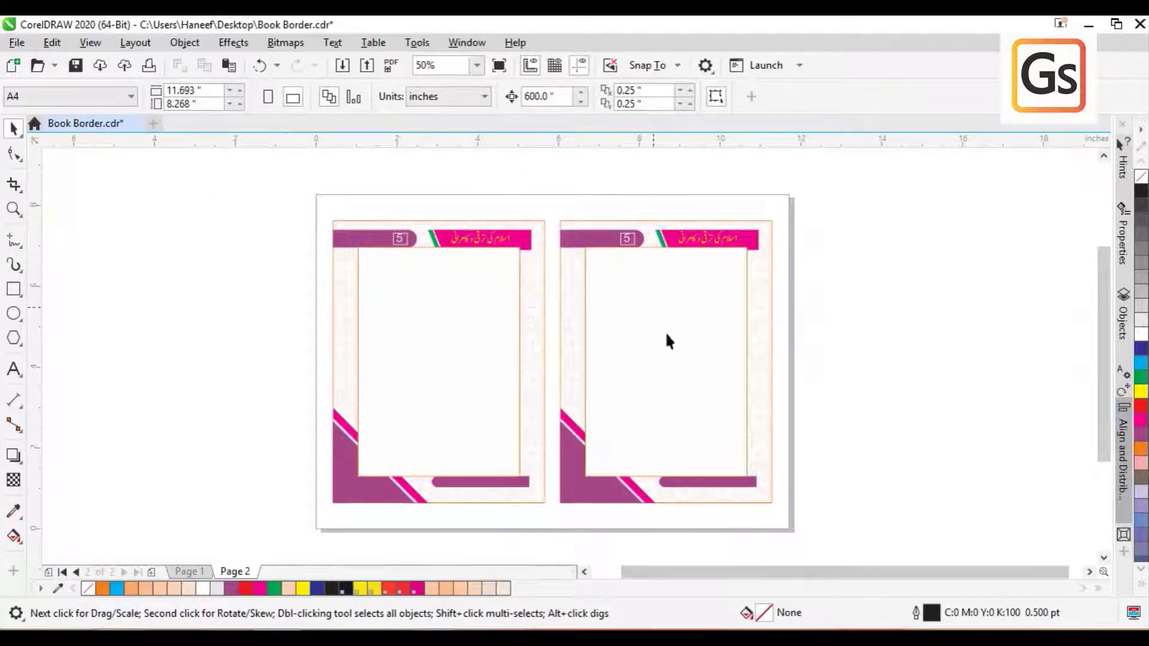
Mirror the left border group horizontally so its purple page-number band faces the right border.
click(13, 209)
drag(311, 177, 778, 296)
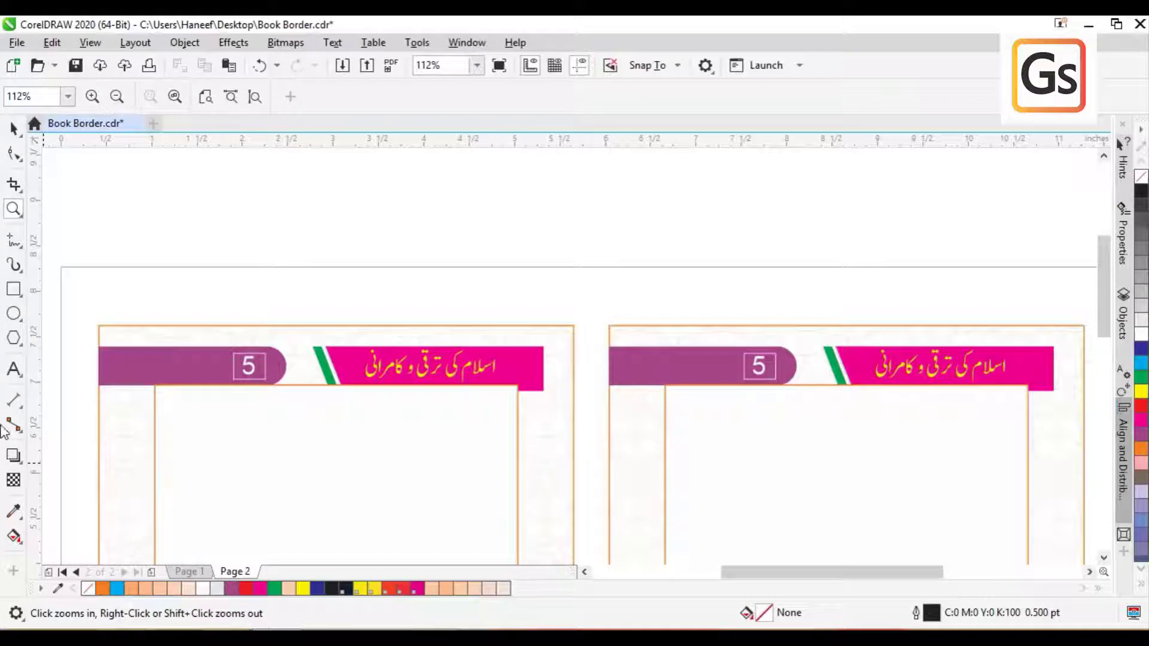
click(13, 127)
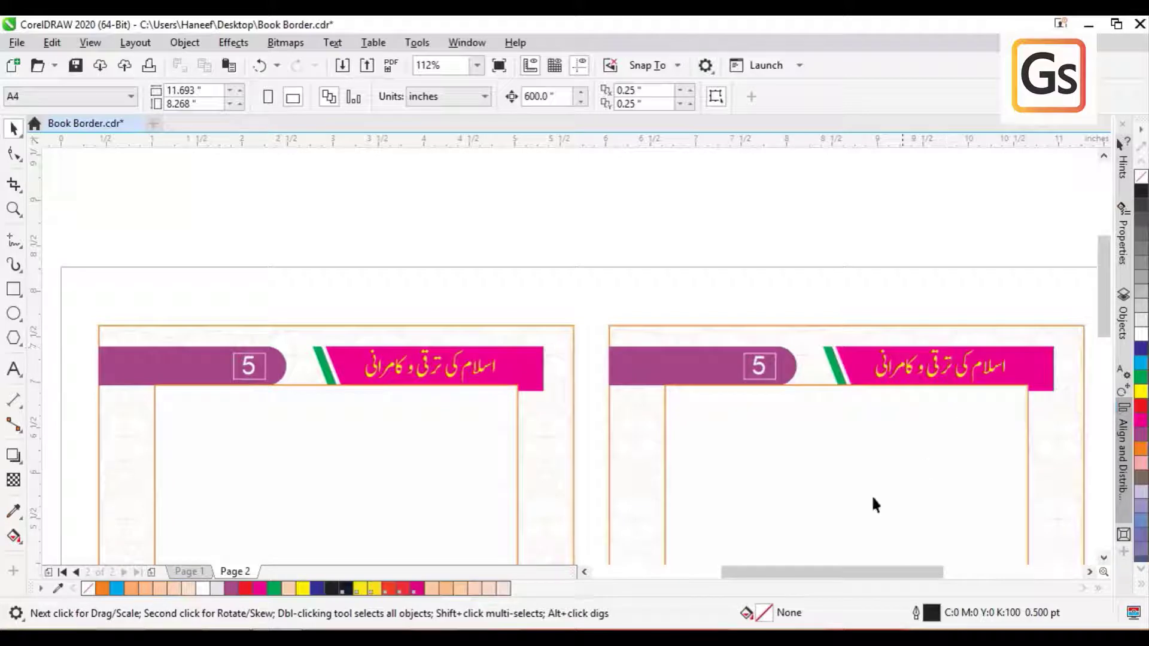
drag(777, 577, 757, 577)
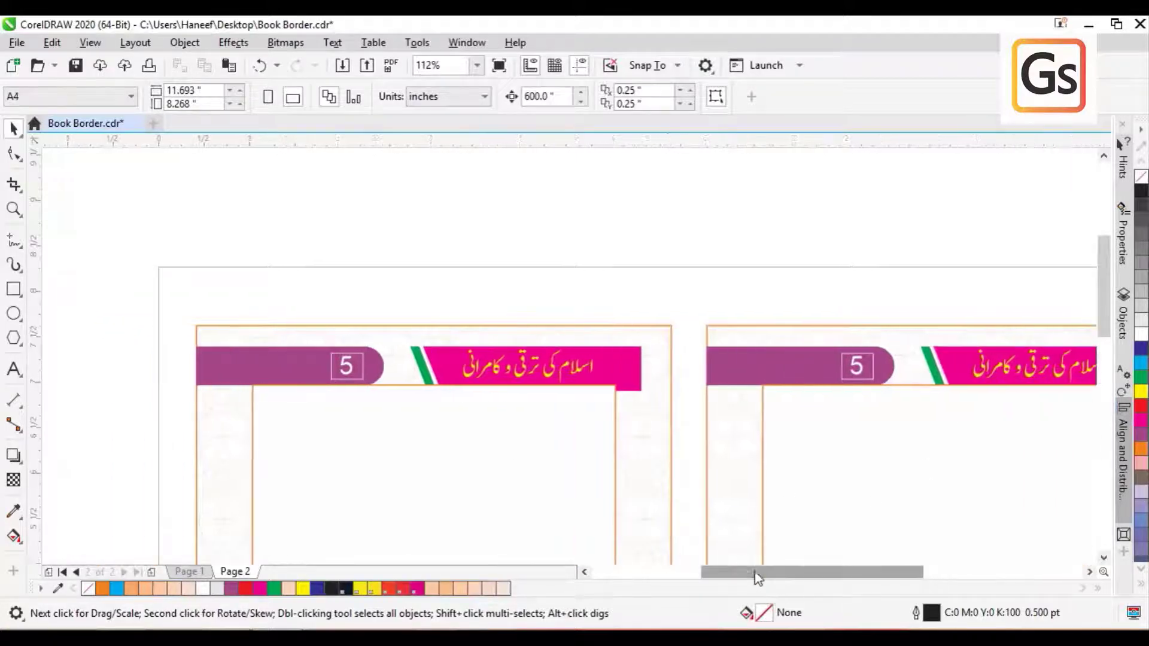
click(646, 450)
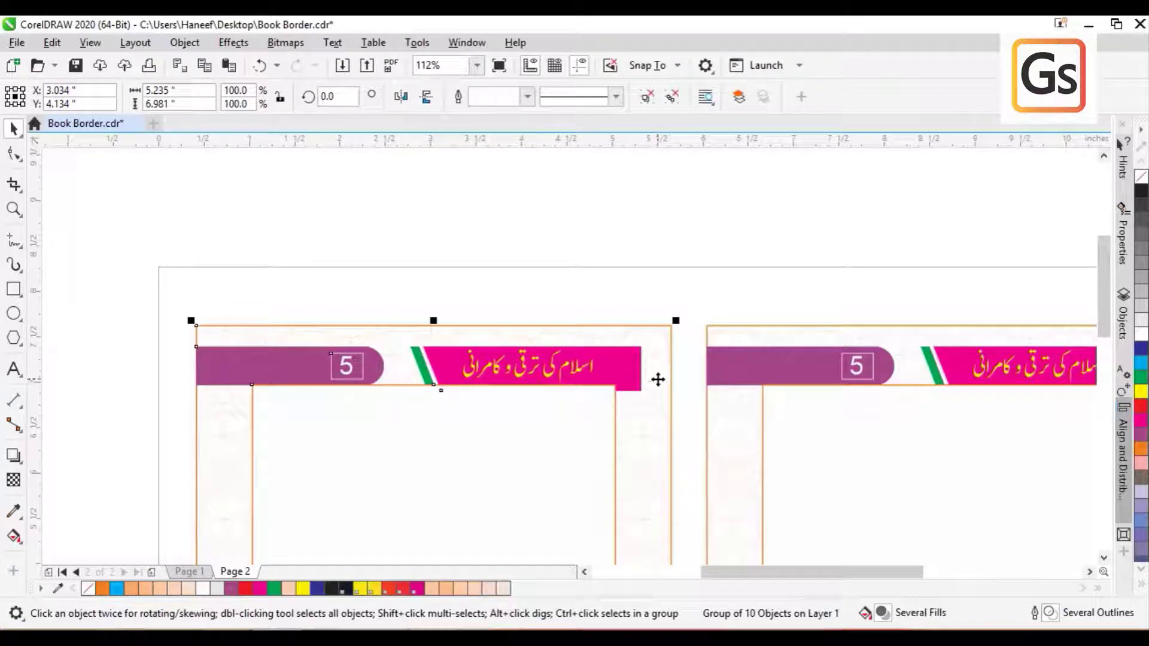
click(401, 97)
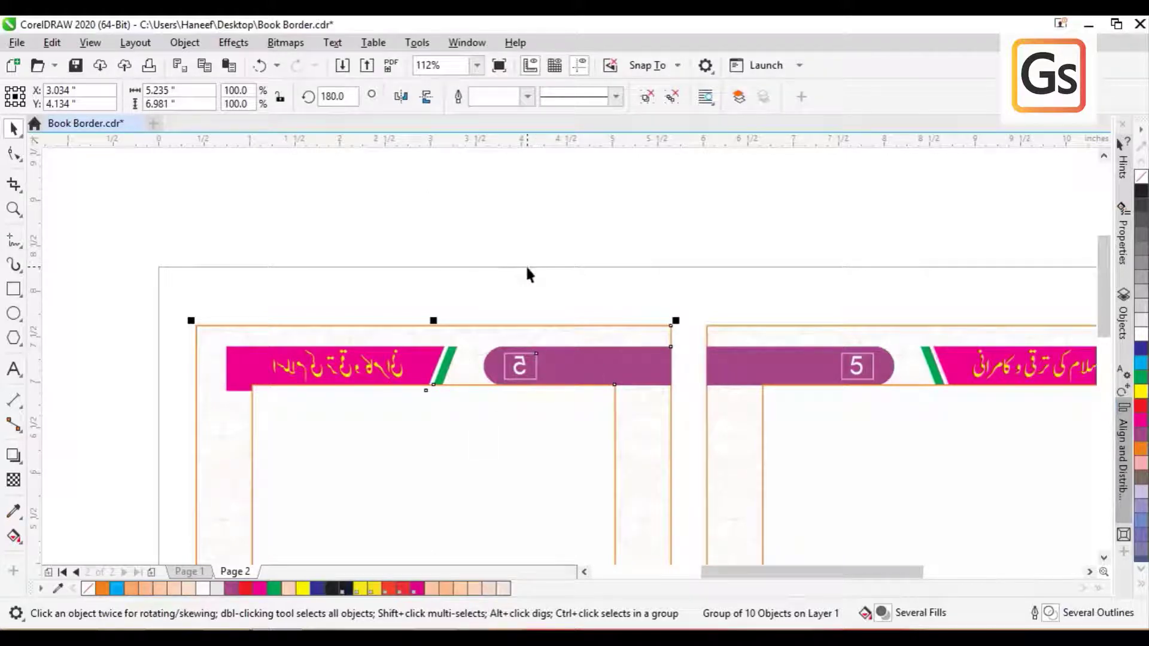
Ungroup the mirrored left border completely and delete the reversed Urdu title from its pink banner.
drag(1104, 325, 1101, 423)
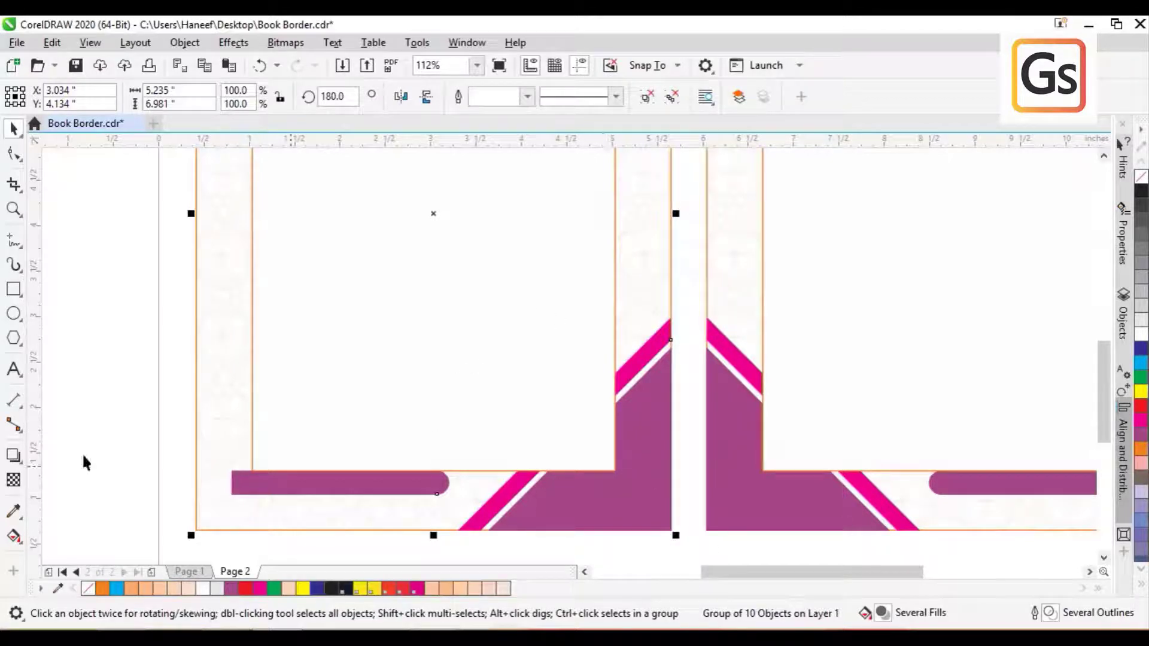
click(14, 209)
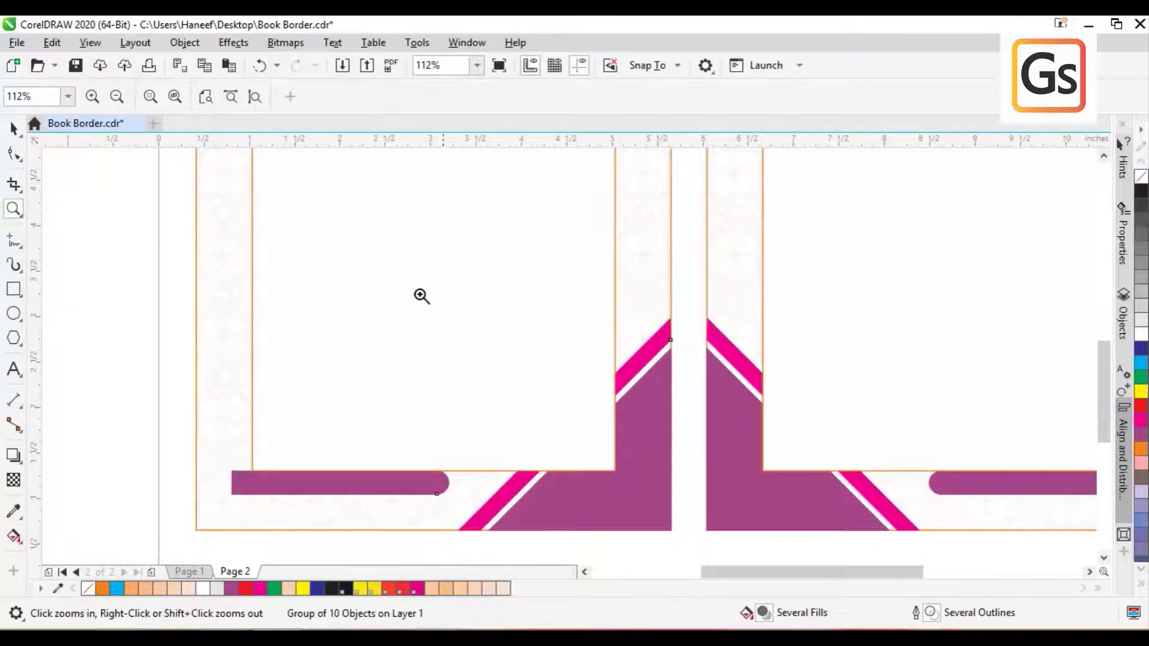
drag(352, 228, 1016, 490)
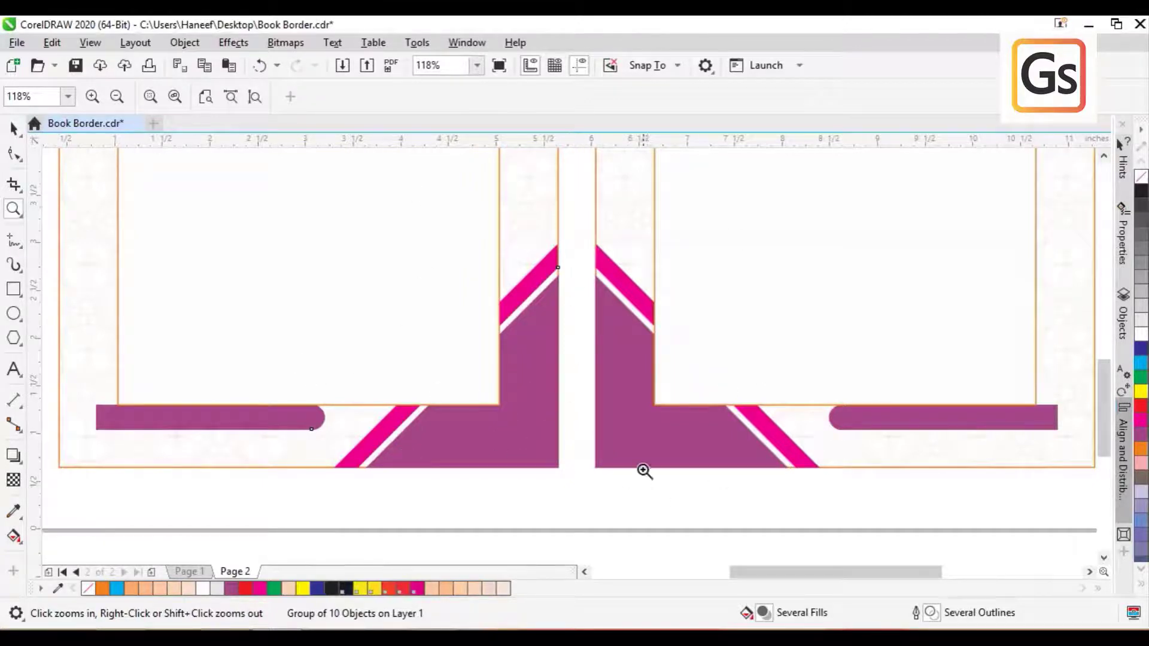
right_click(639, 455)
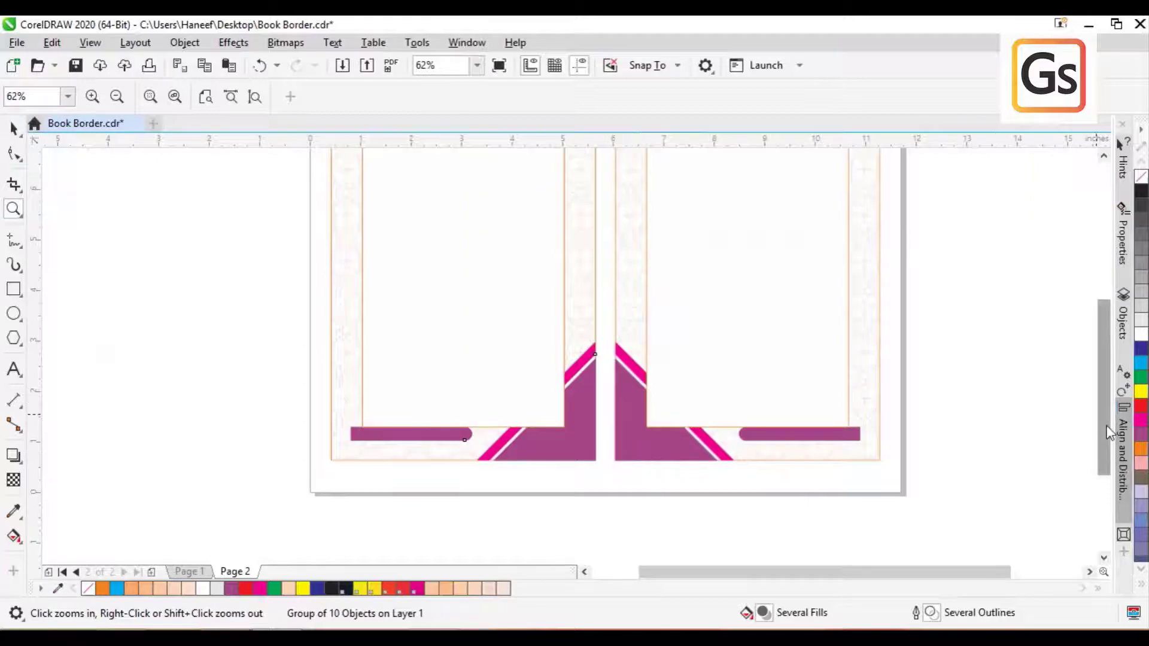
drag(1107, 423, 1080, 341)
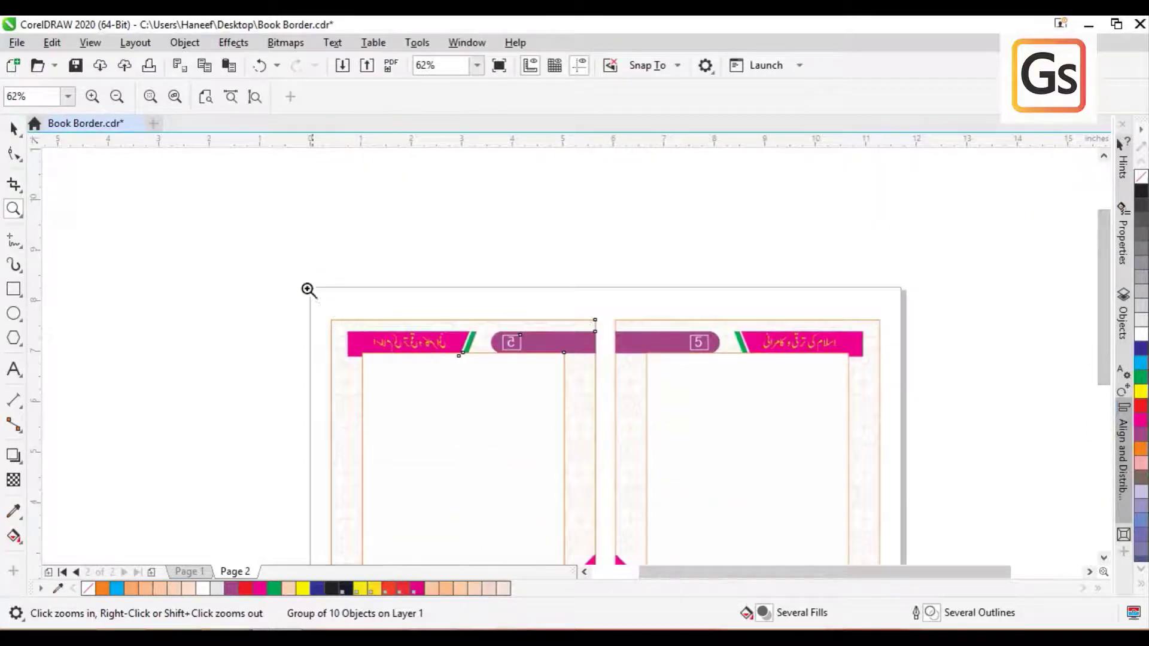
drag(291, 273, 894, 415)
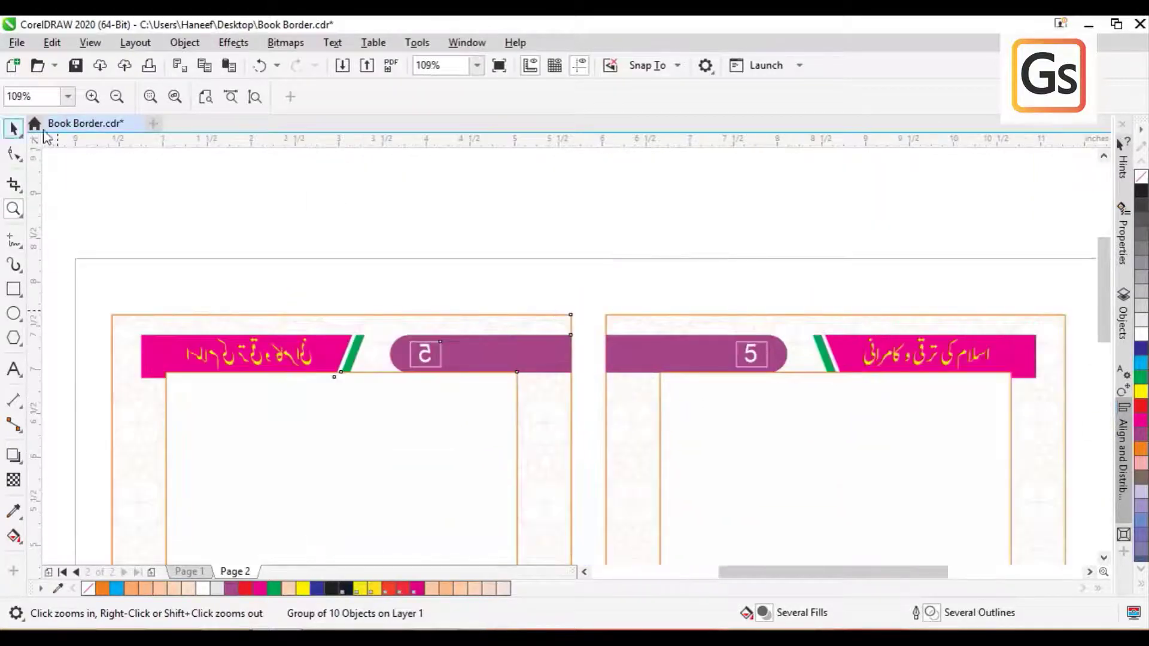
click(14, 128)
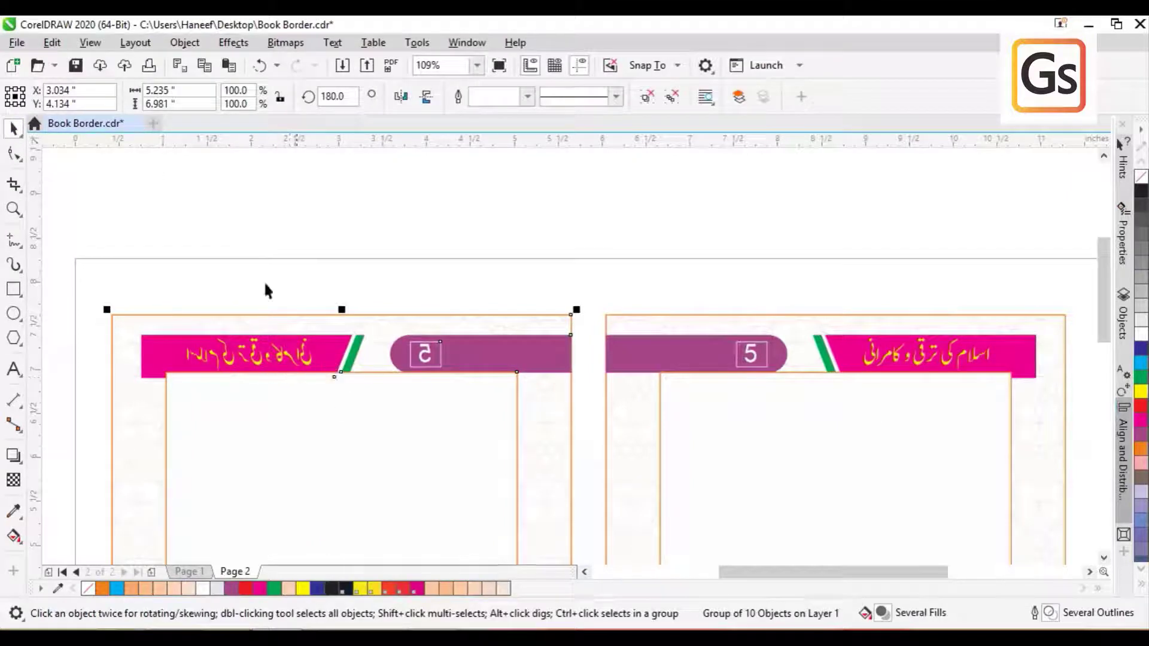
click(646, 99)
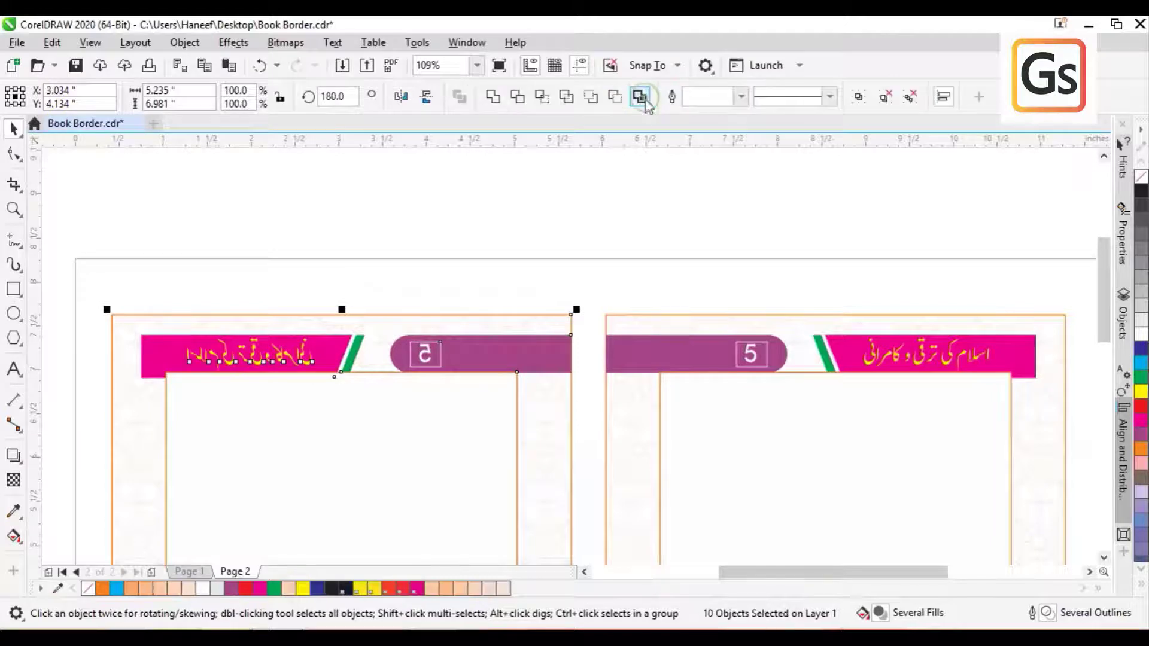
click(418, 241)
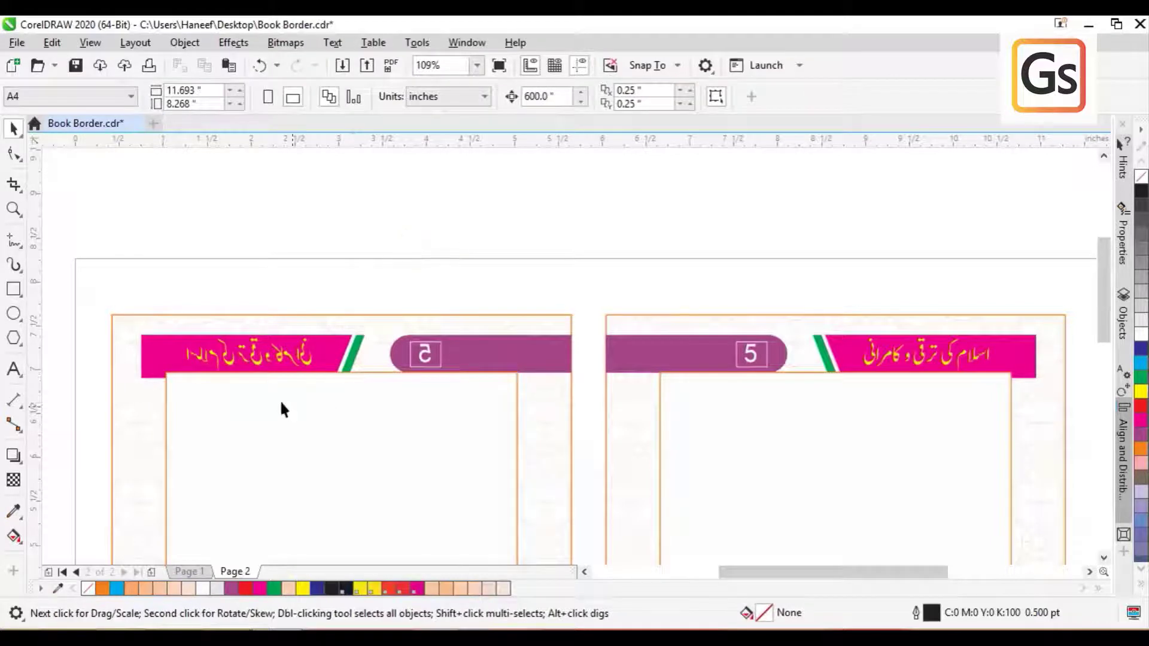
click(286, 359)
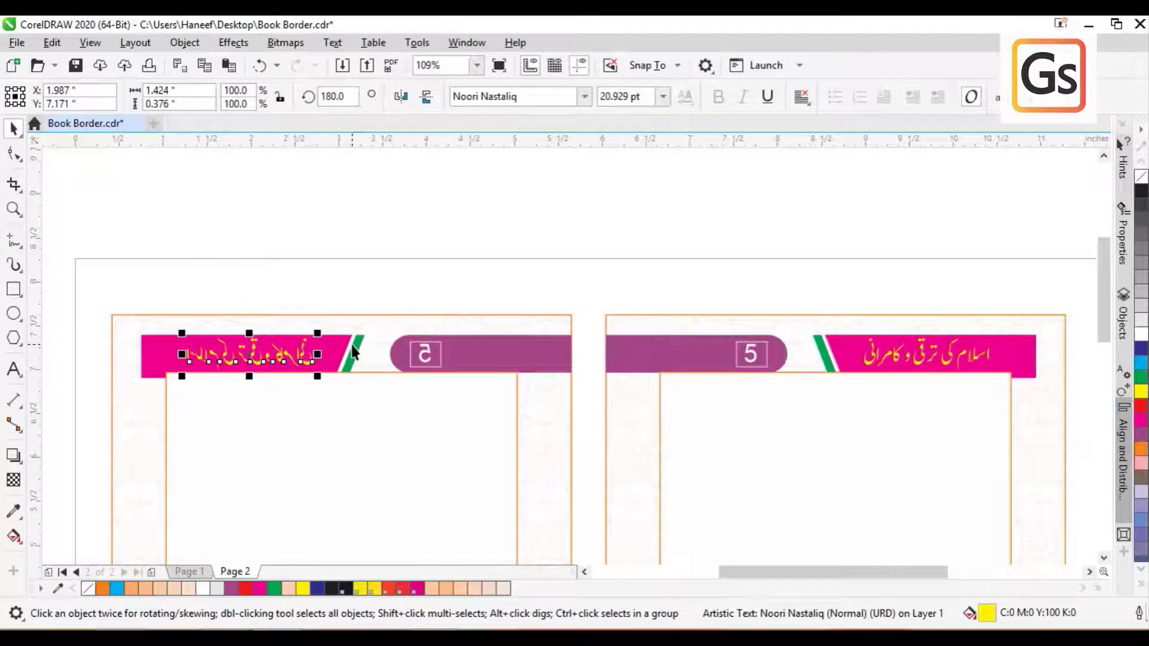
key(Delete)
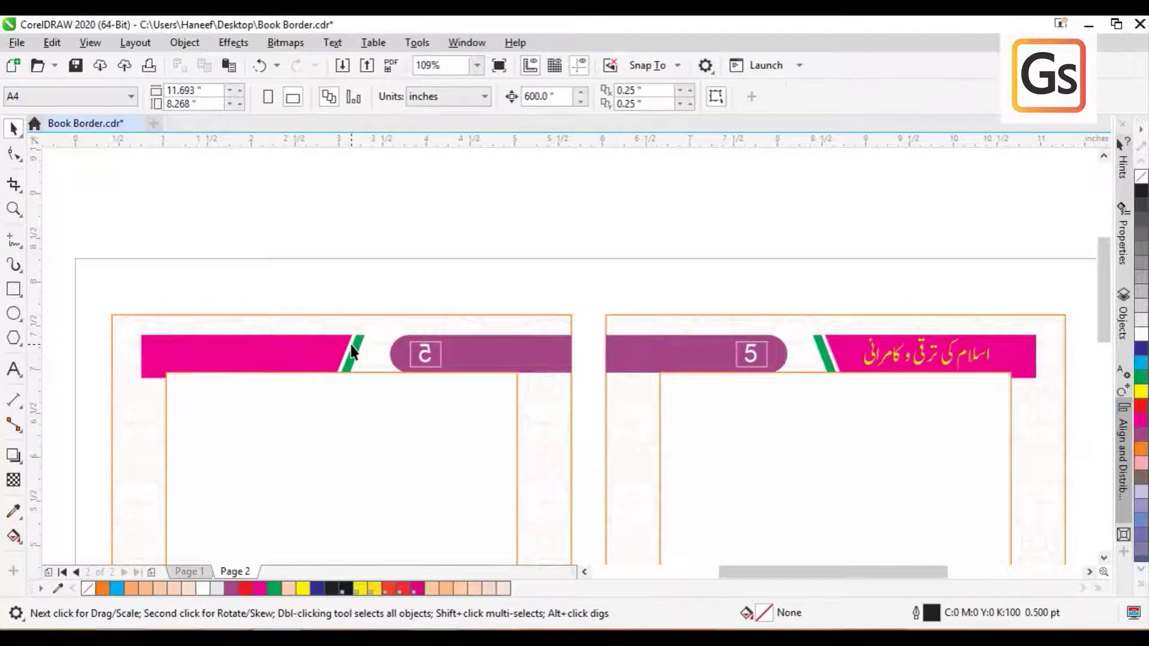
Ungroup the right border and place a copy of its Urdu title centred on the left border's pink banner.
click(886, 365)
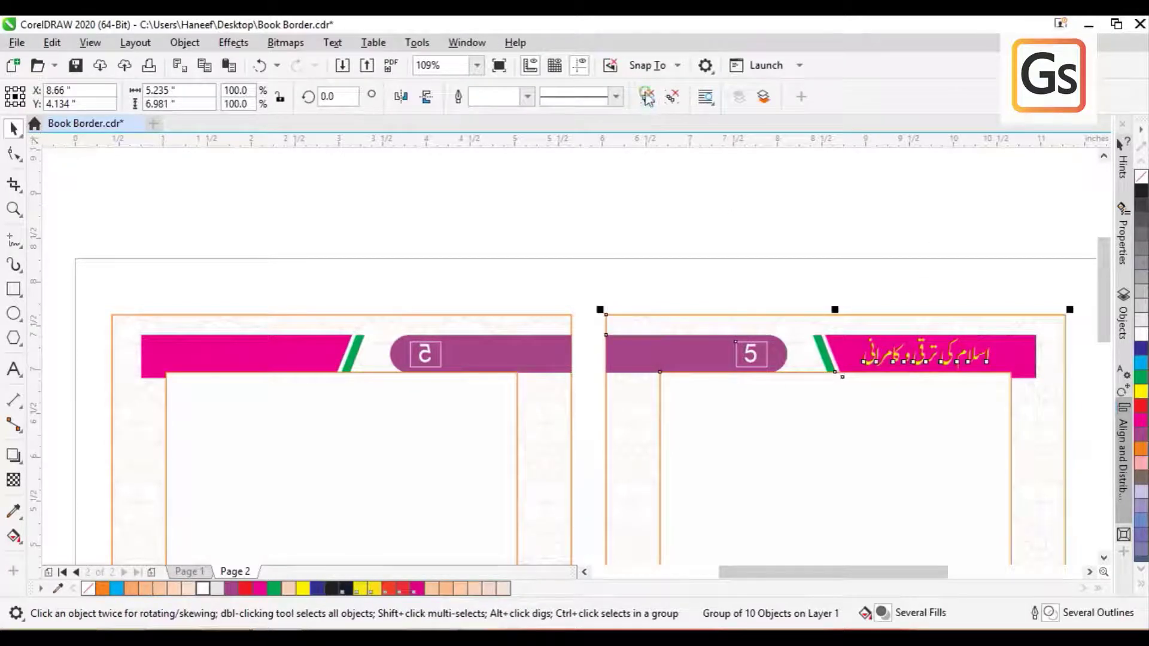
click(647, 97)
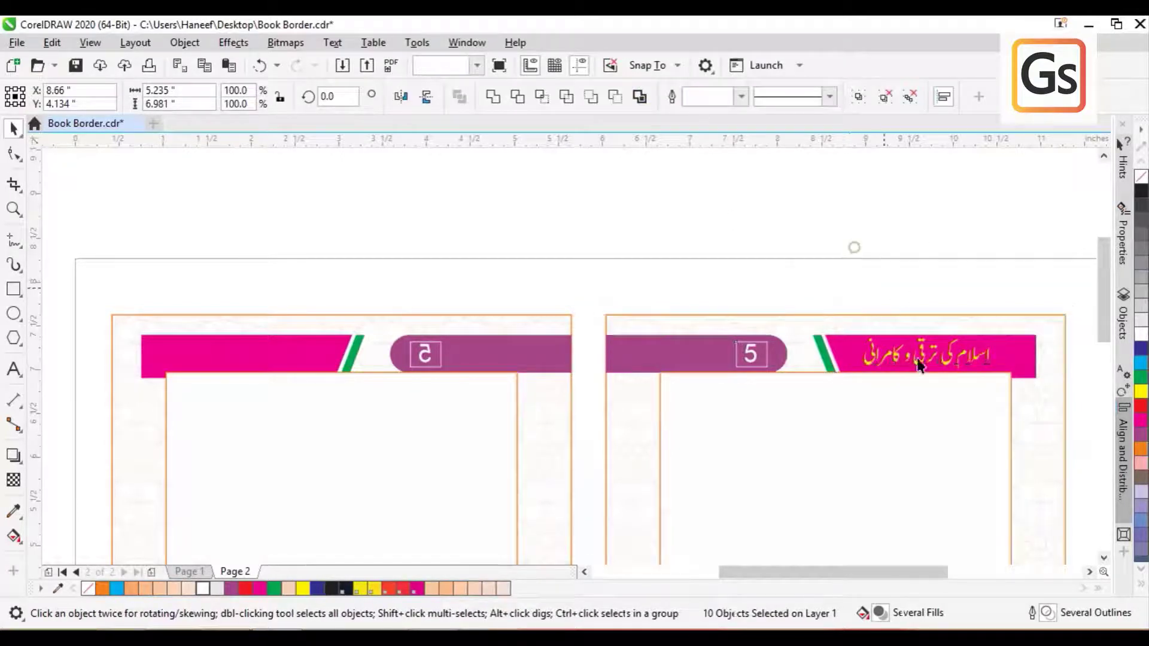
click(856, 250)
click(914, 362)
drag(913, 362, 256, 347)
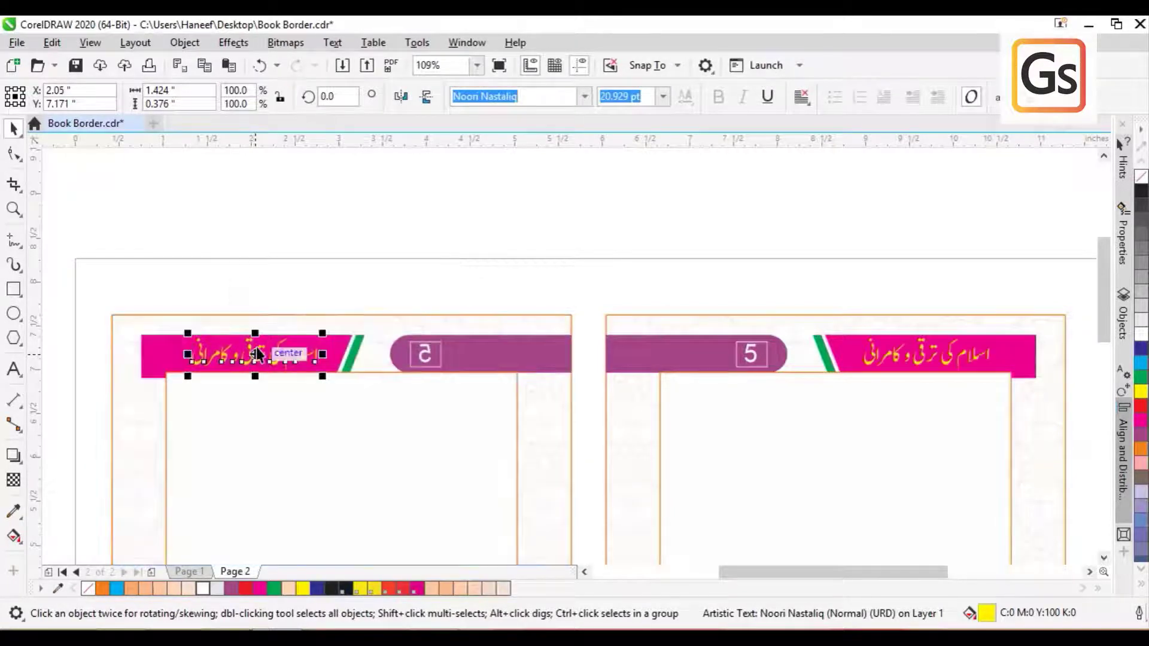
click(326, 238)
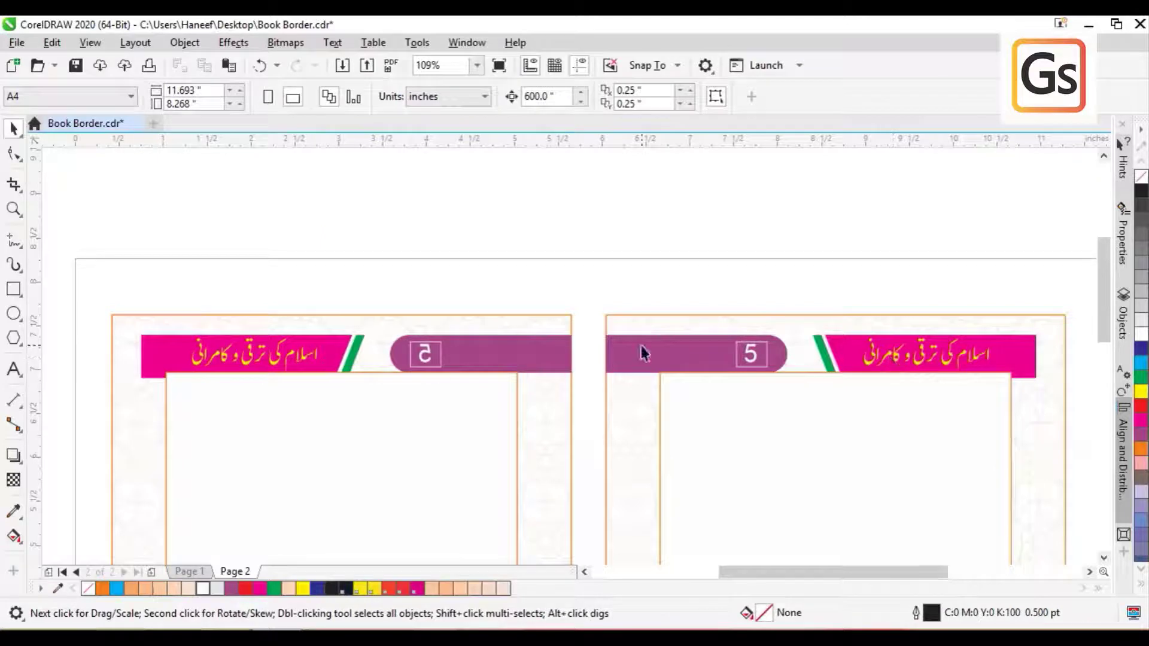
Ungroup the reversed page number and its white frame on the left border's purple band.
click(428, 362)
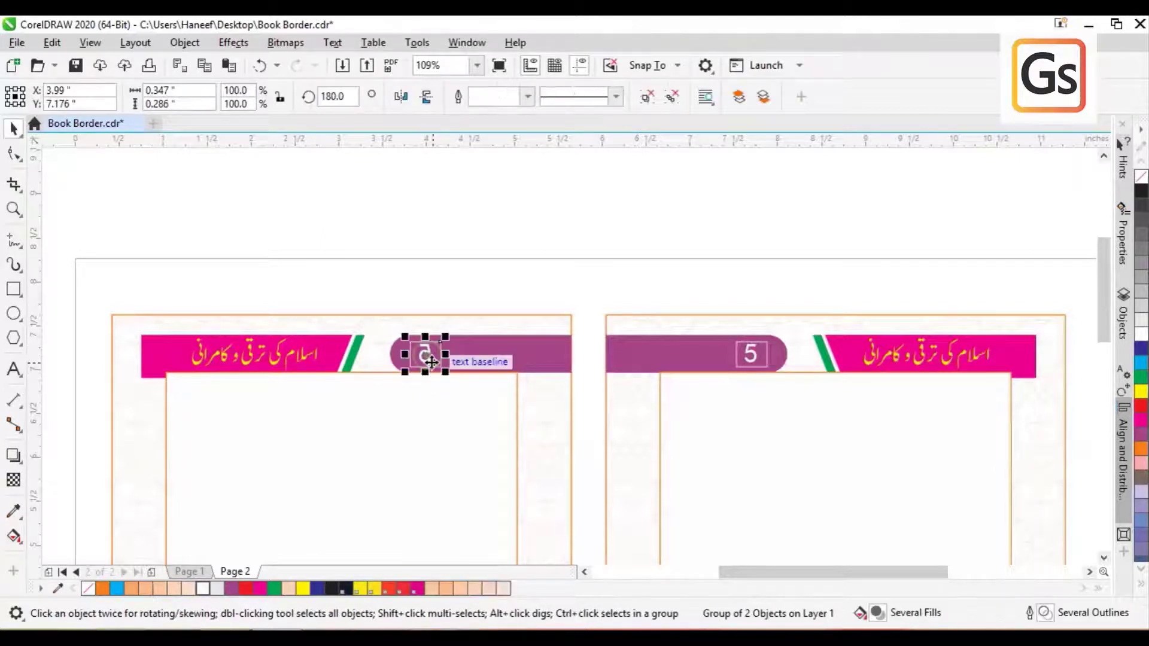
click(454, 264)
click(13, 209)
drag(358, 297, 515, 407)
click(14, 127)
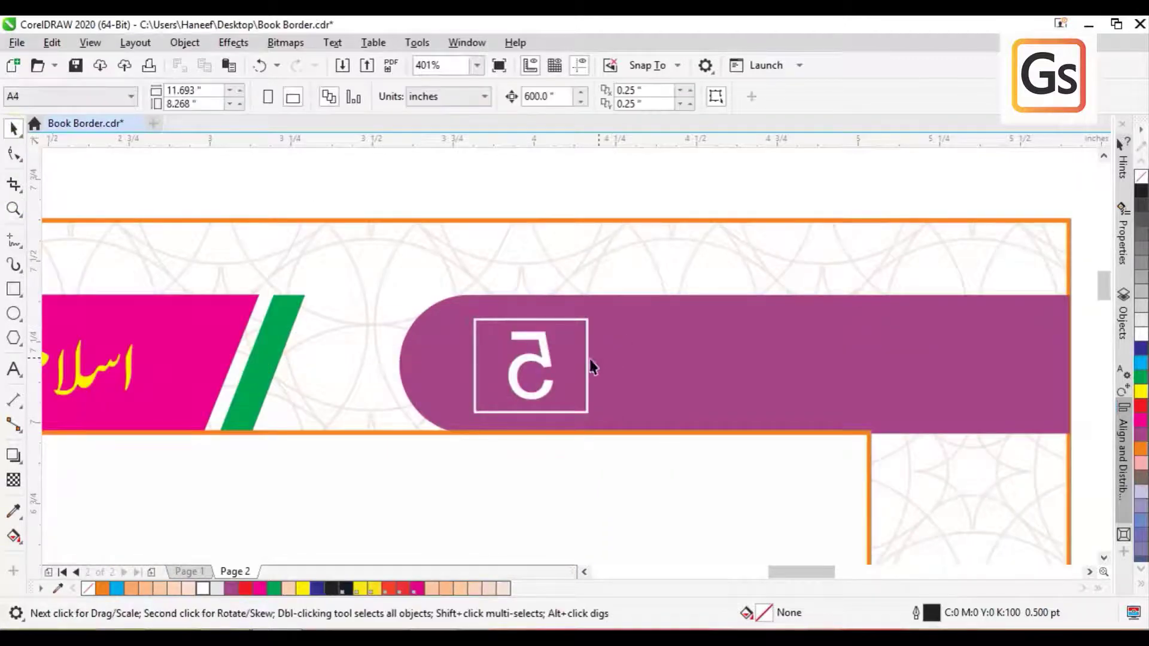
click(545, 366)
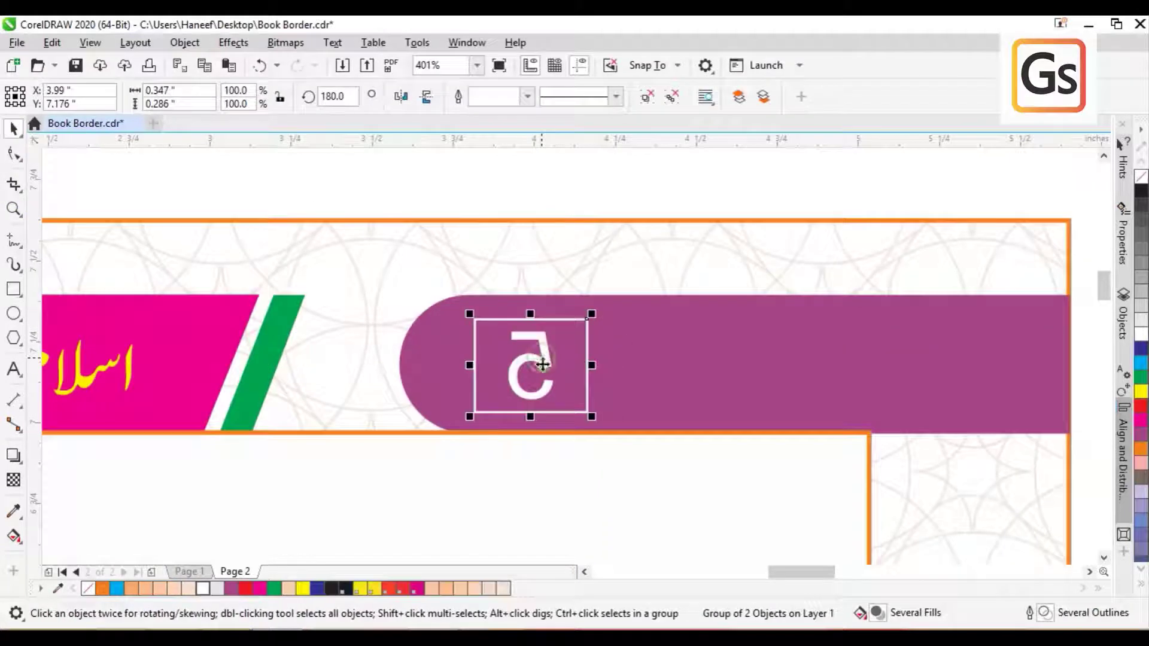
click(646, 97)
click(555, 165)
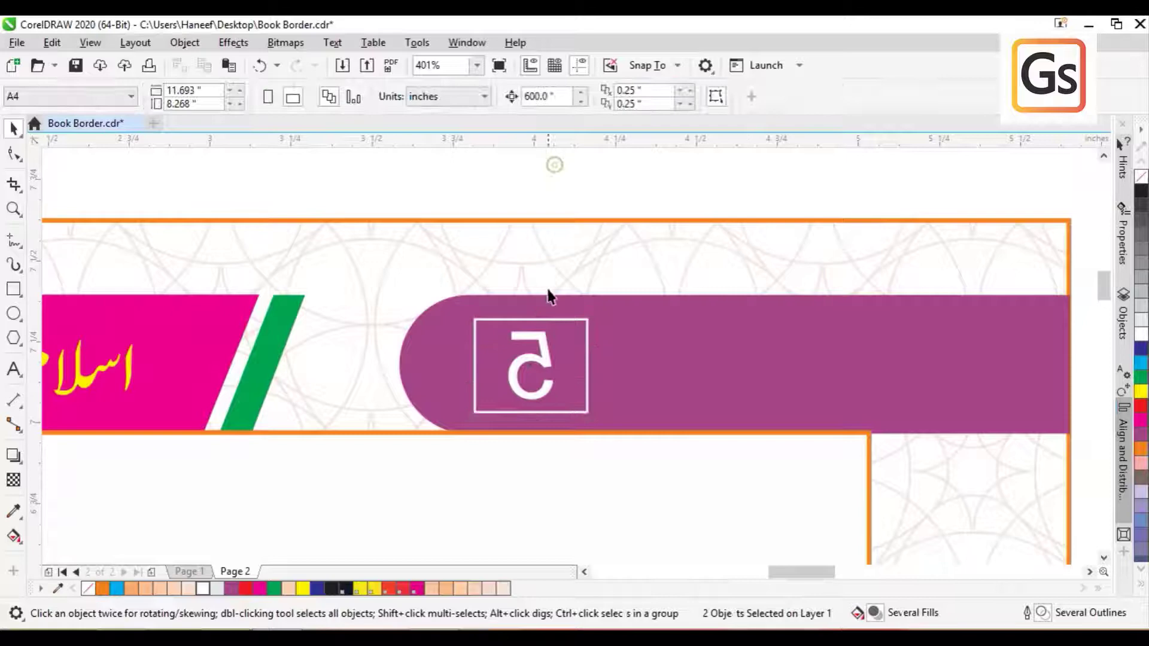
Delete the reversed 5 from the left page-number frame, trying 6 in the same text object and erasing it.
click(529, 368)
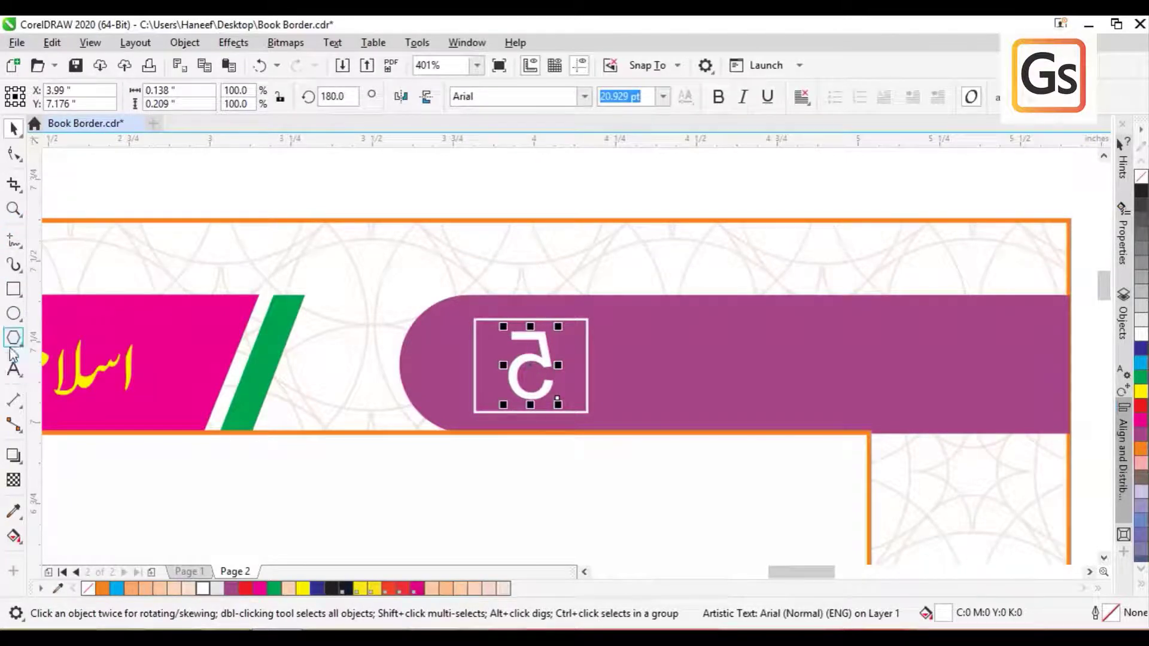
click(13, 369)
click(513, 368)
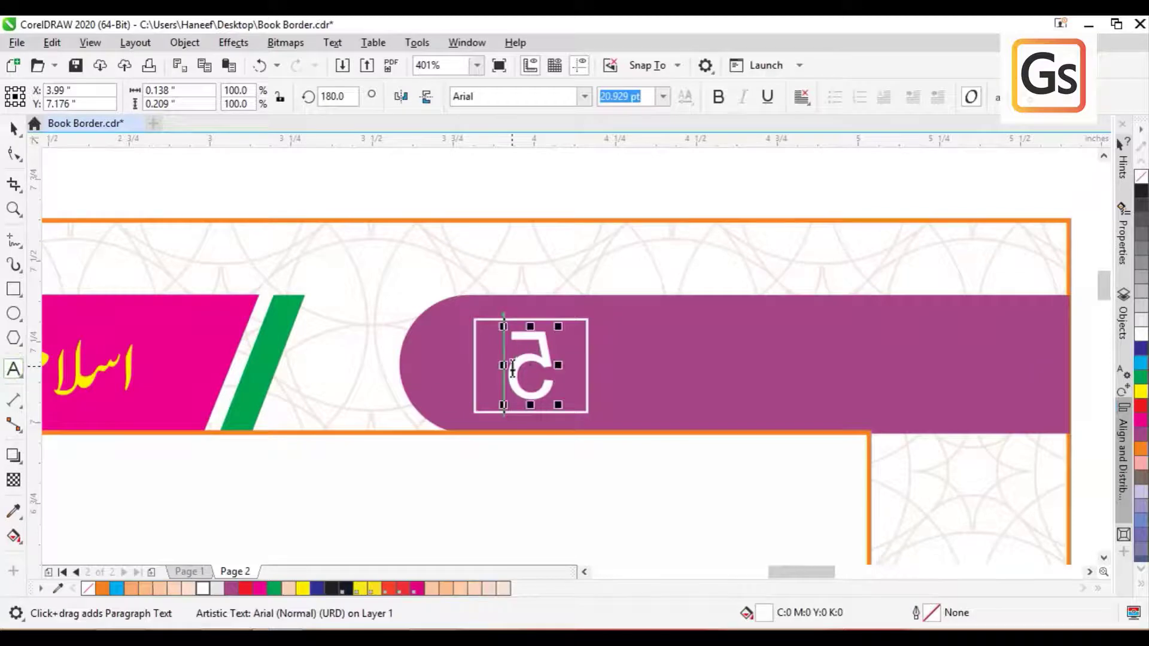
click(556, 363)
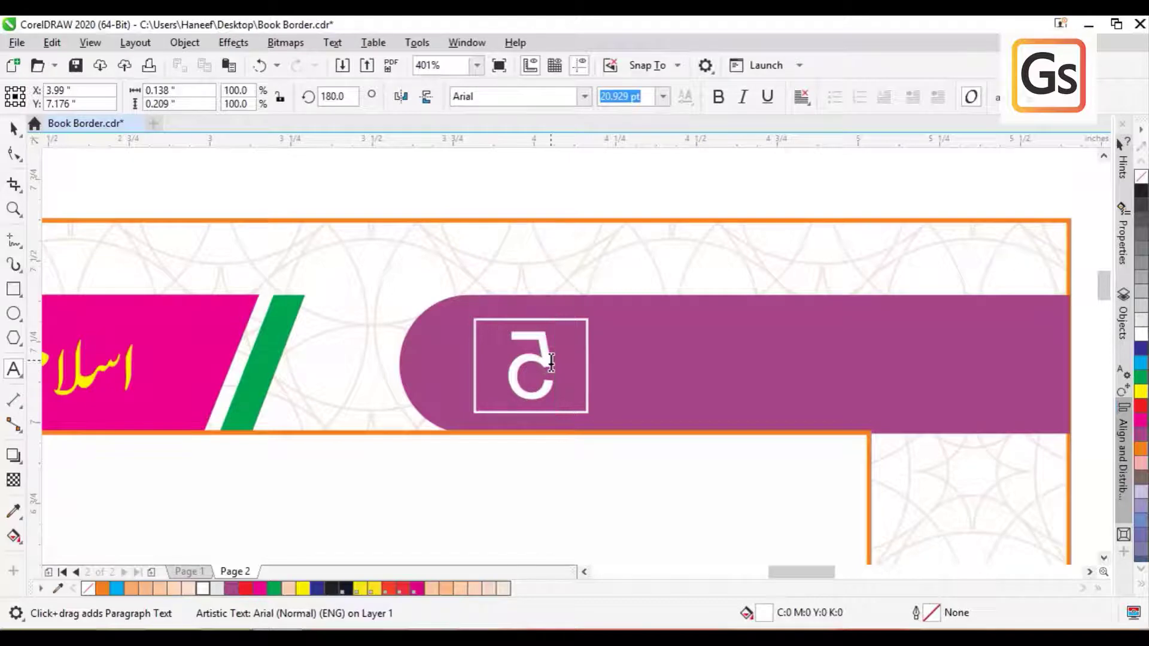
drag(554, 364, 525, 363)
key(BackSpace)
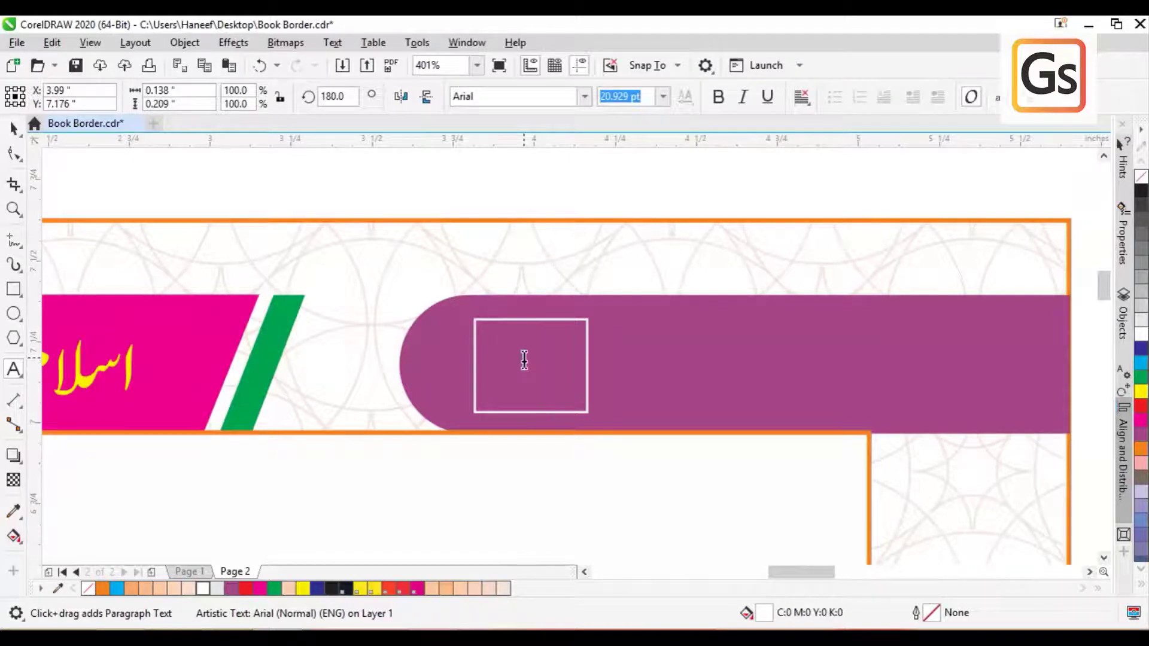
text(6)
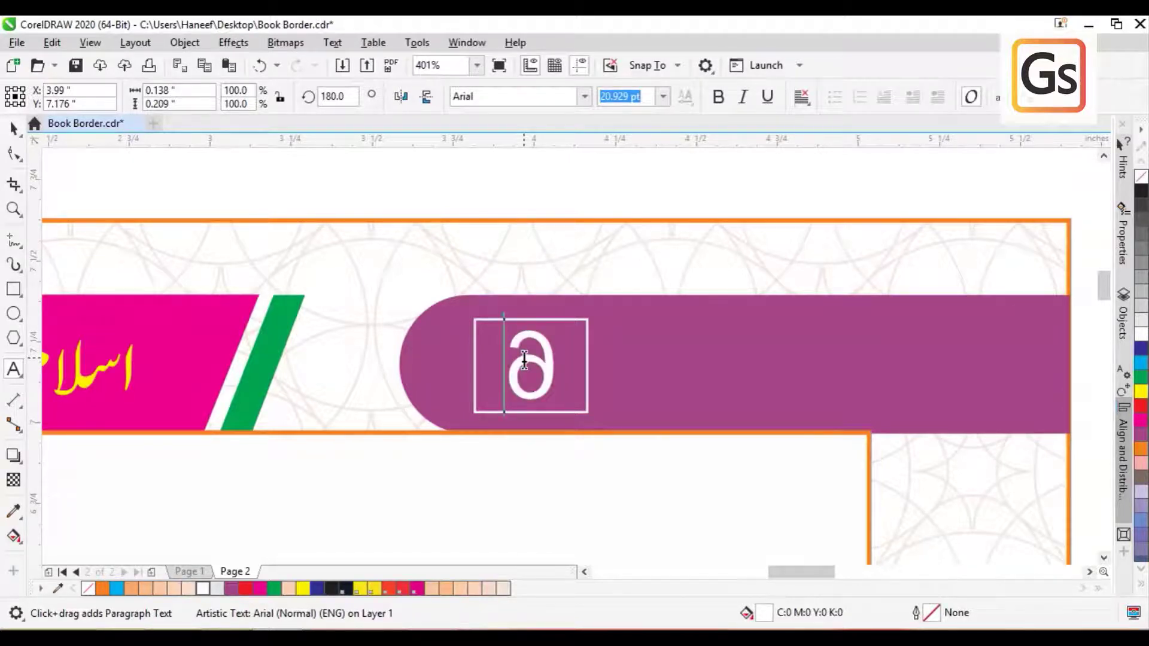
key(BackSpace)
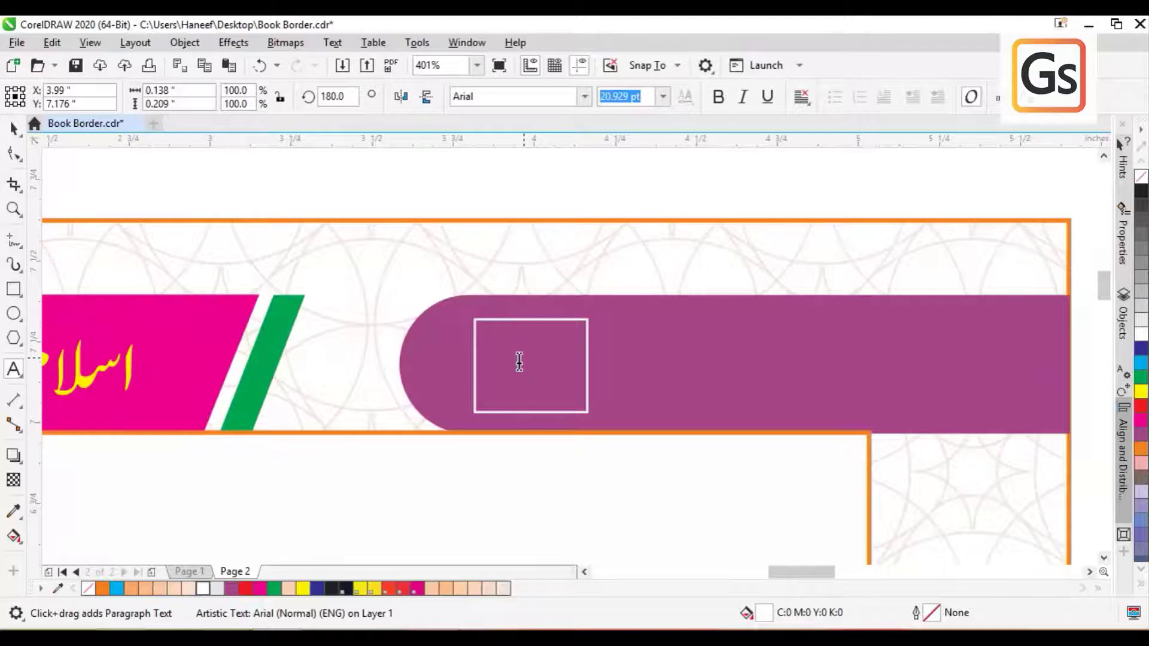
click(13, 128)
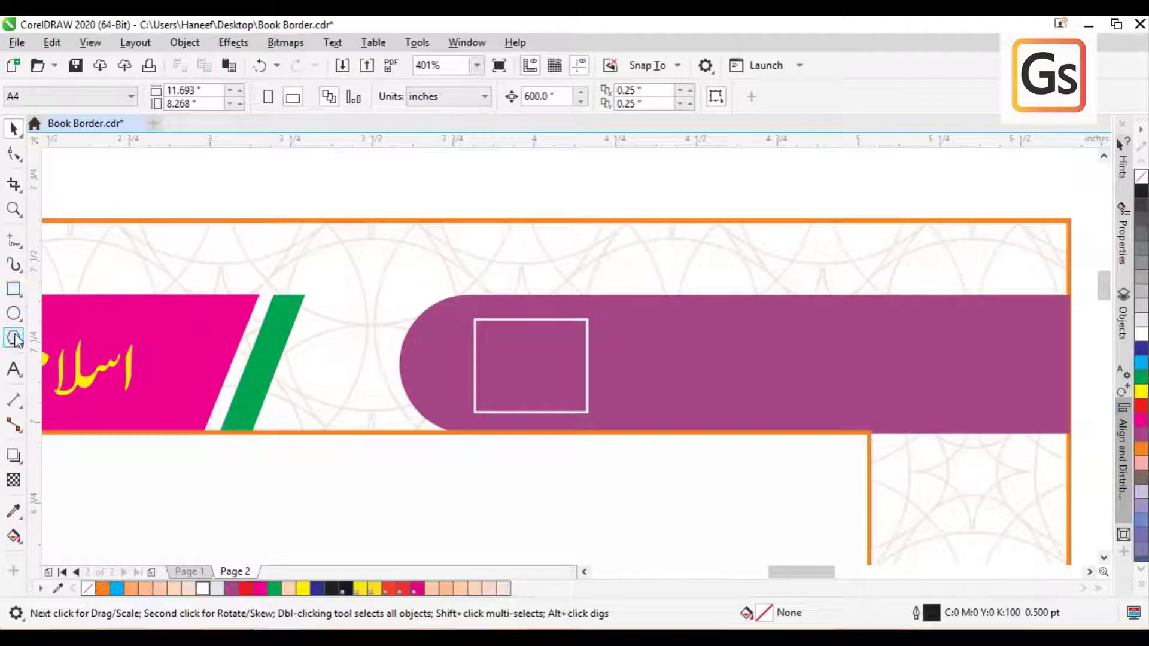
Add the page number 6 as new artistic text and centre it in the left border's white frame.
click(14, 369)
click(631, 358)
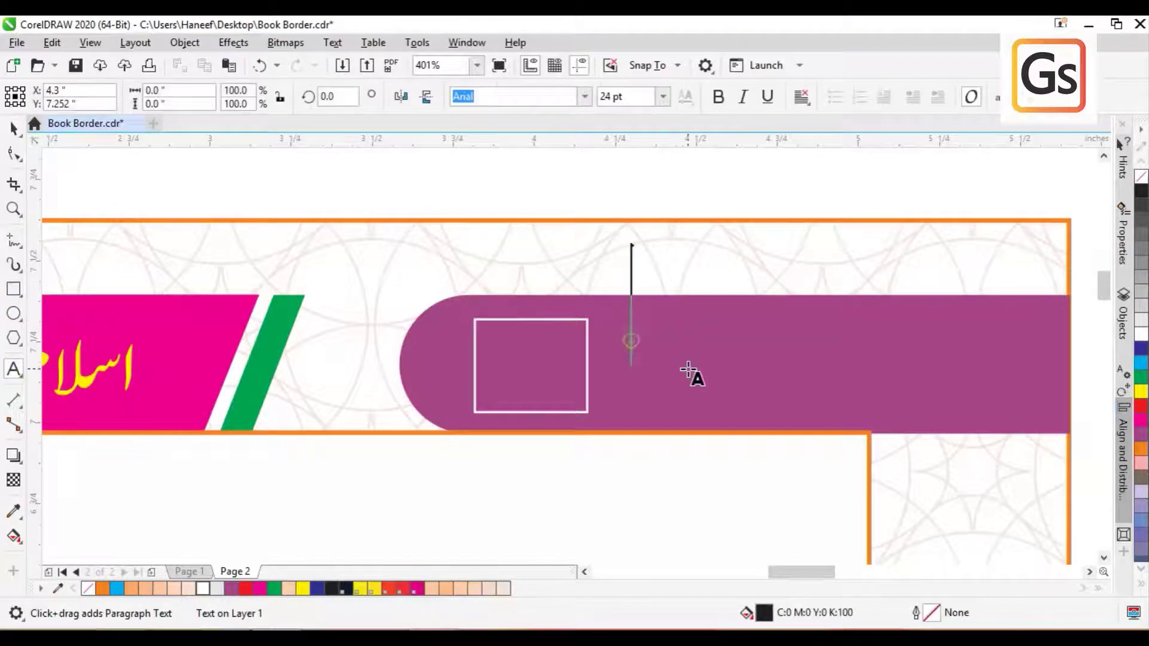
text(6)
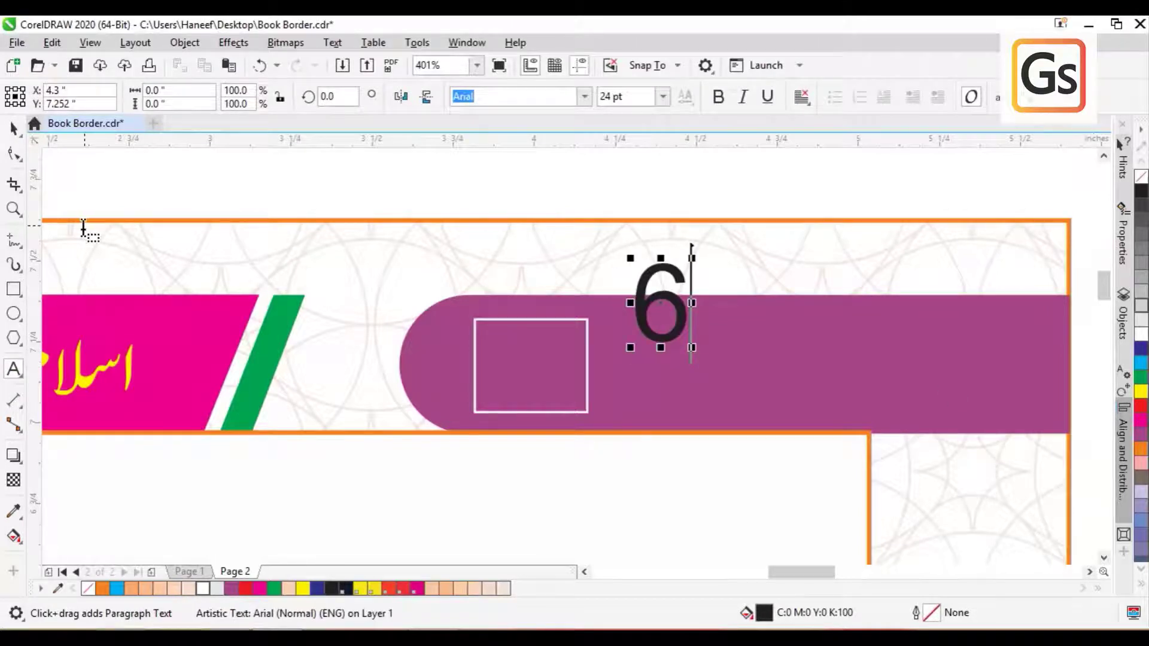
click(12, 127)
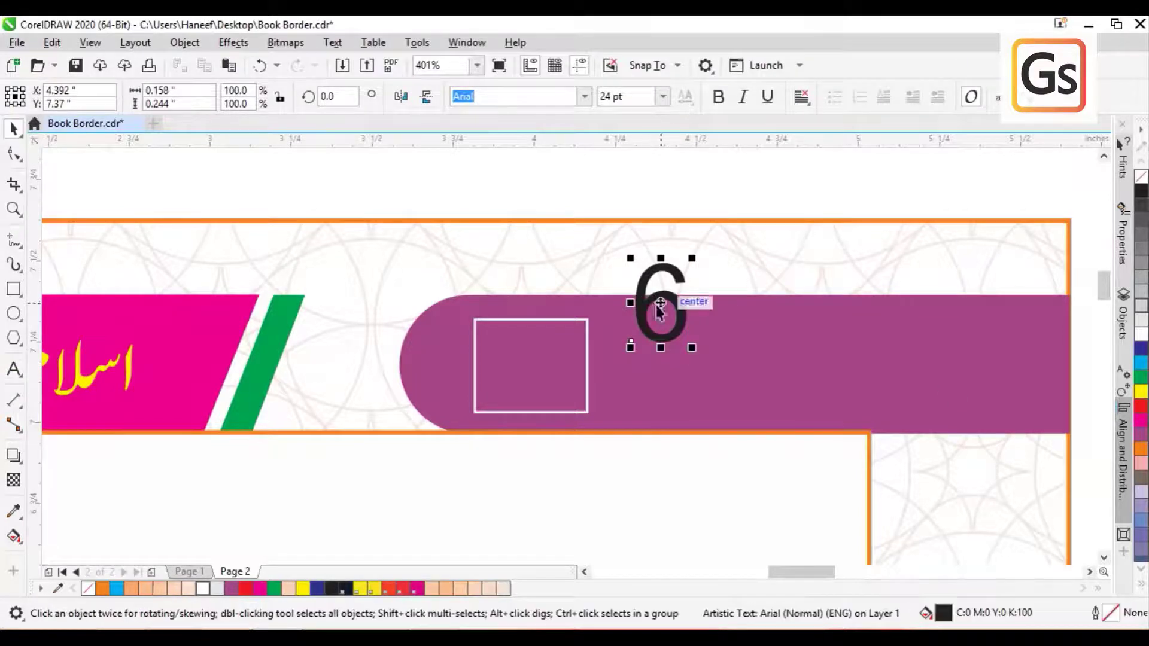
drag(661, 304, 536, 369)
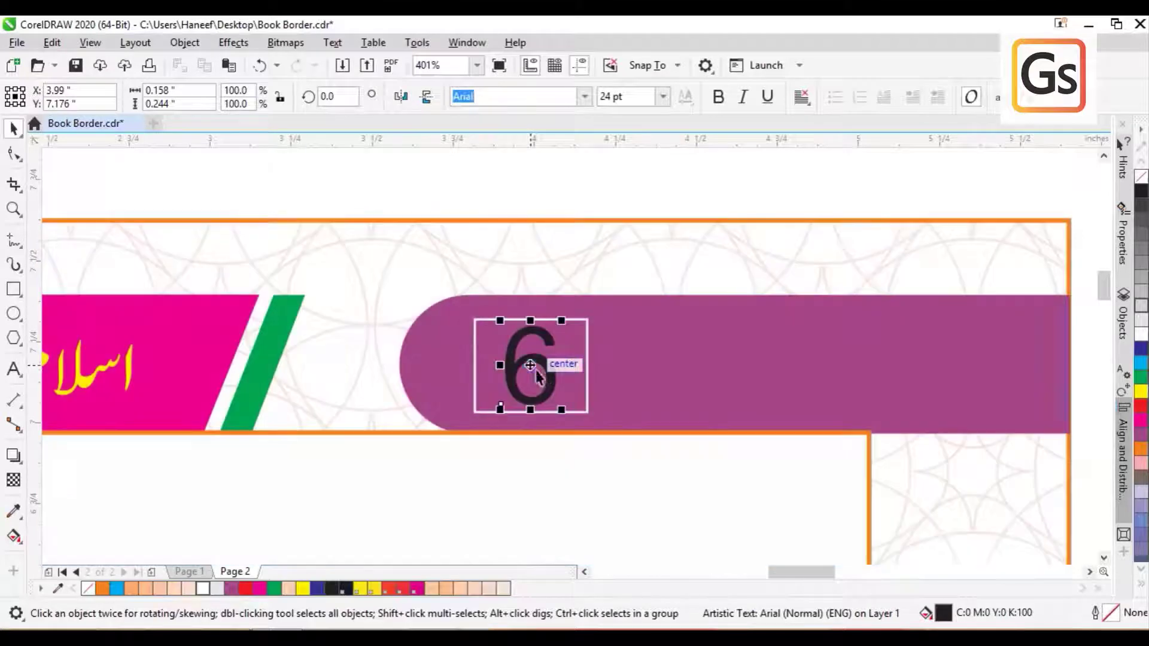
Fill the new page number 6 with white.
scroll(725, 462, down, 6)
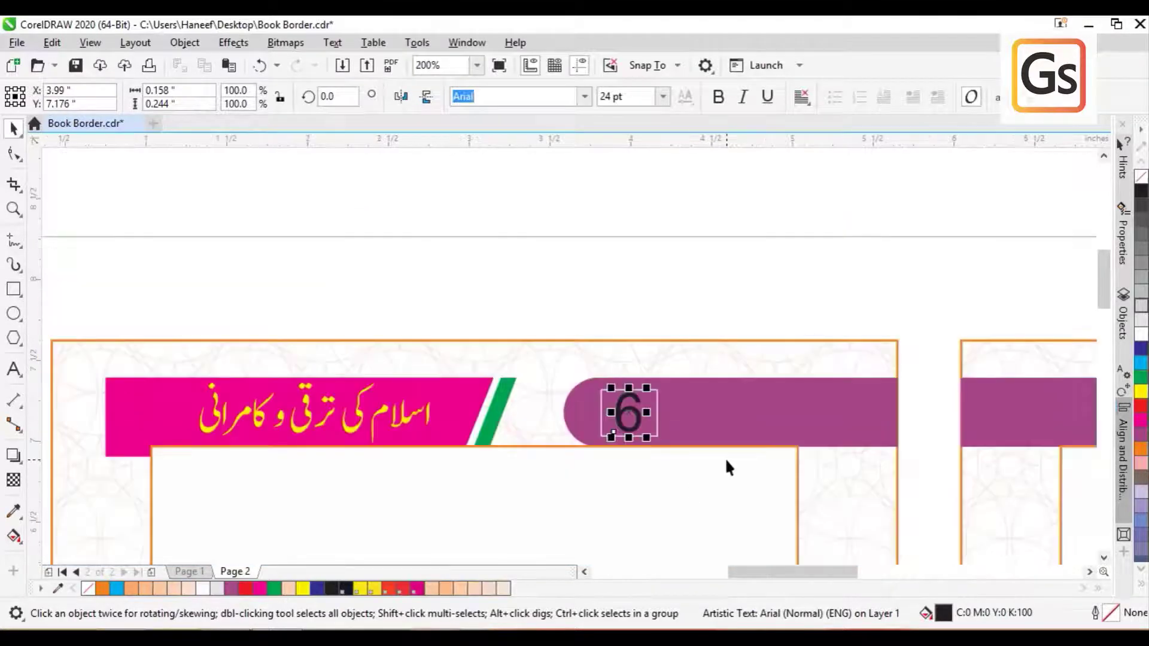
scroll(726, 465, up, 3)
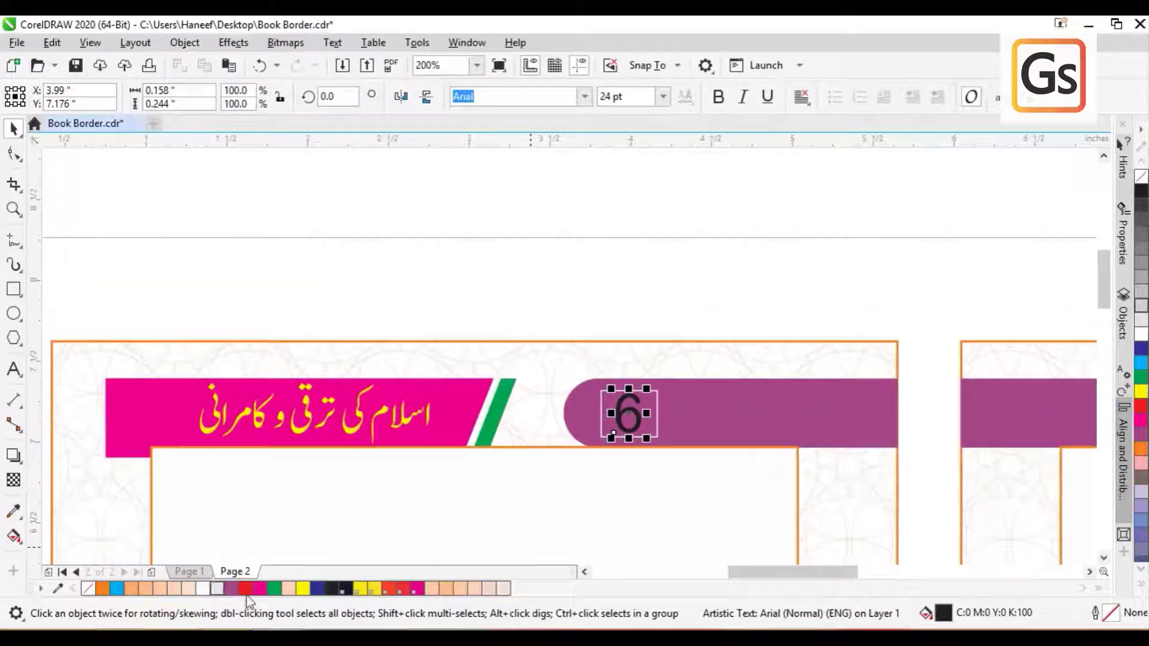
click(201, 589)
click(496, 282)
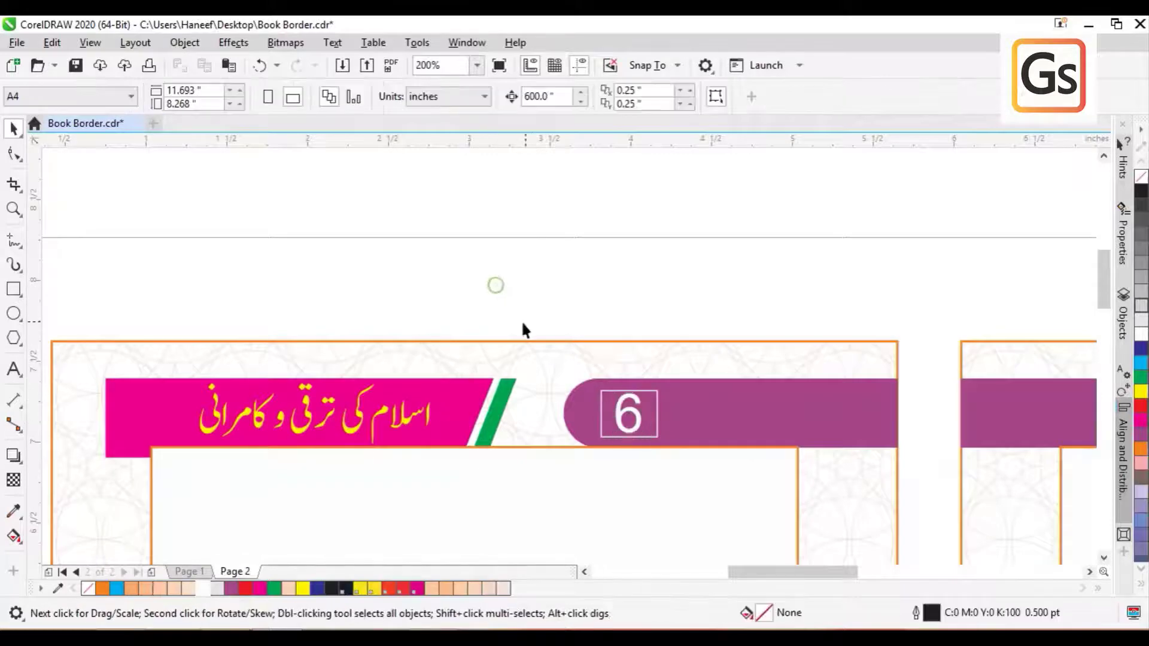
Examine the whole two-page spread, including the inner text frames of both borders.
click(13, 208)
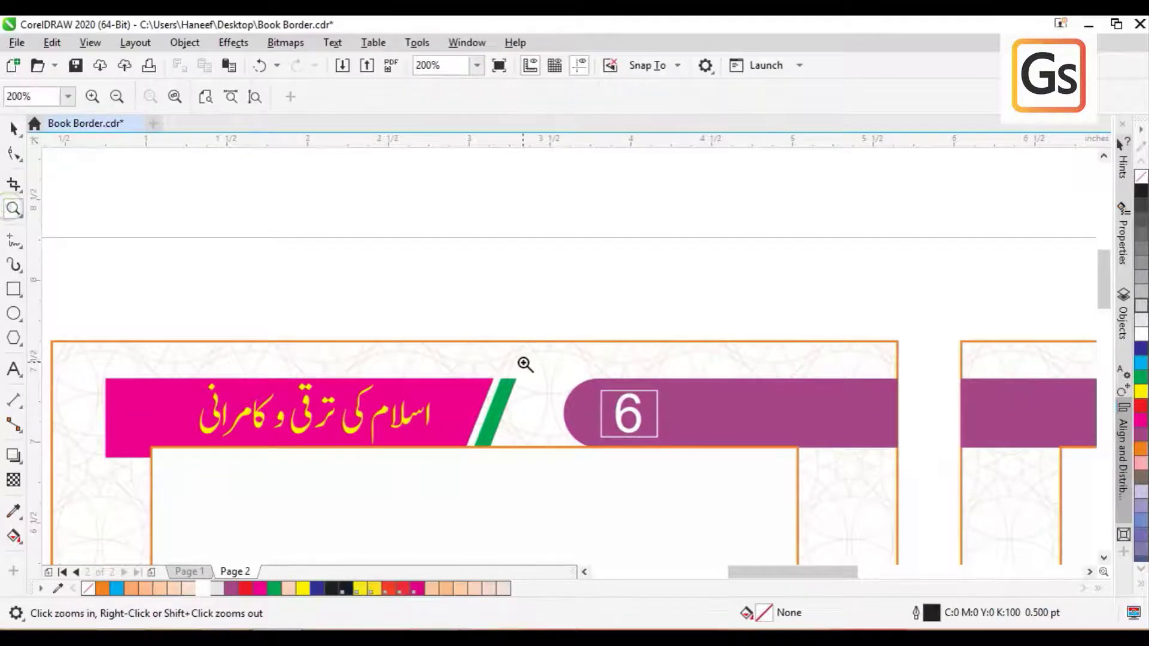
drag(521, 332, 709, 480)
right_click(693, 426)
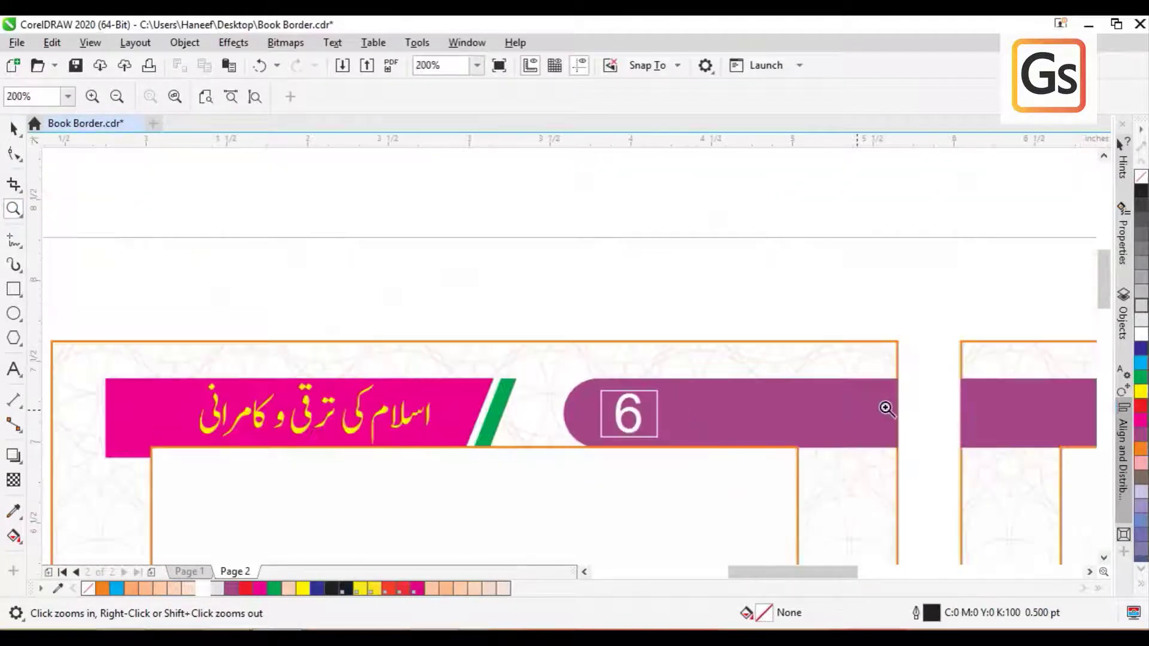
right_click(804, 436)
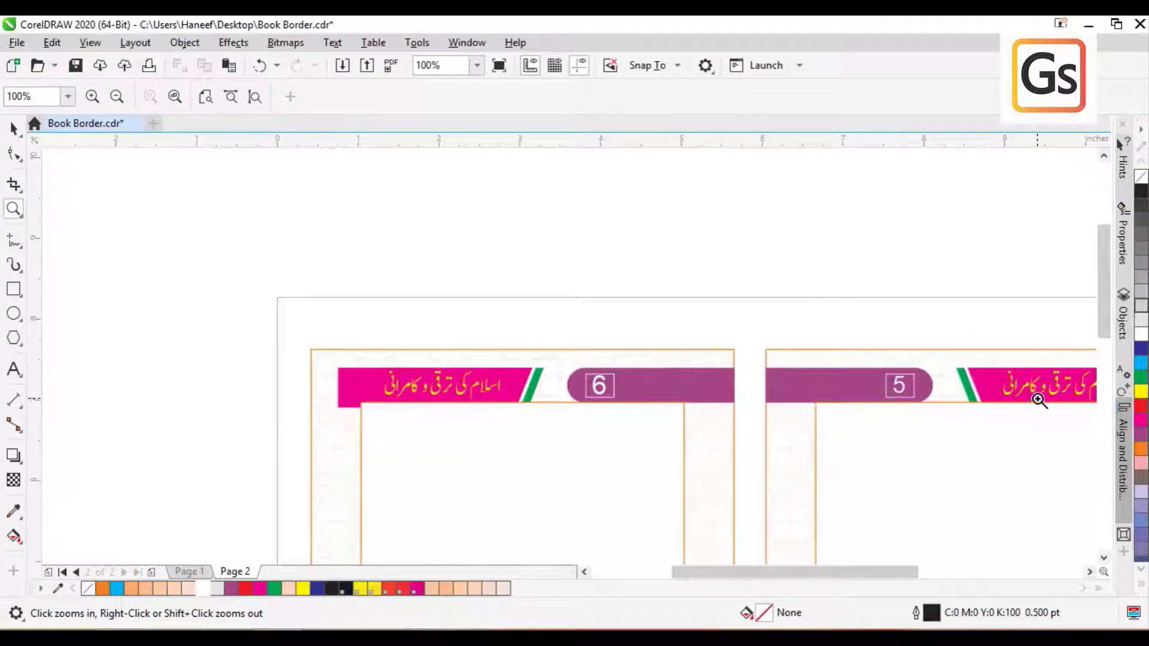
right_click(569, 379)
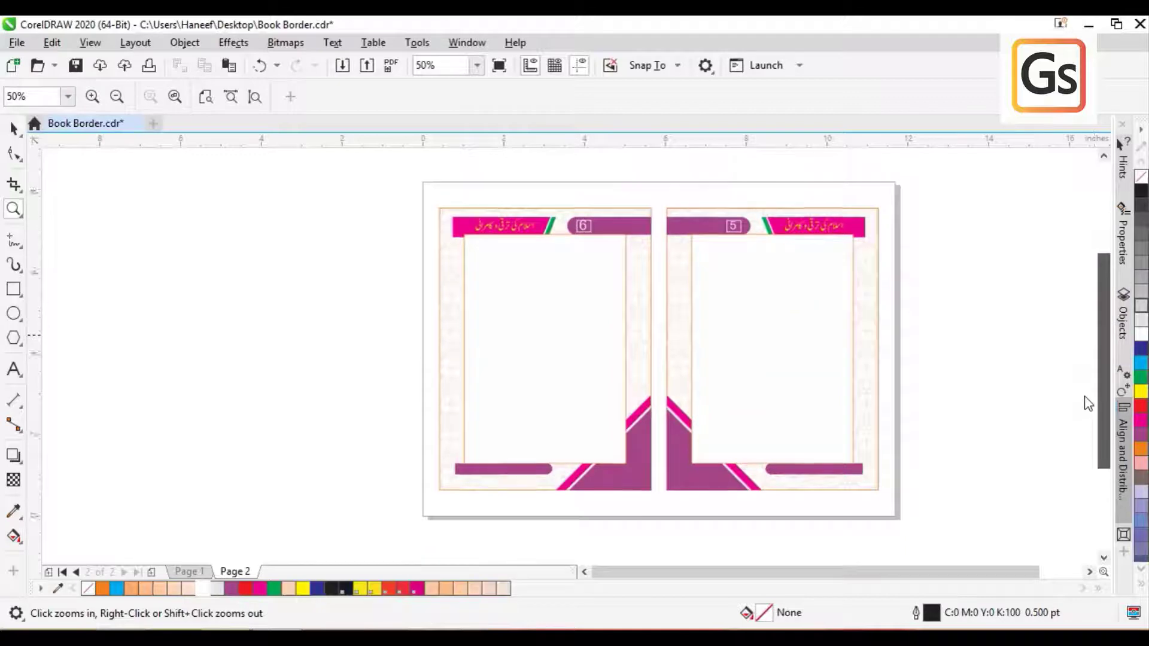
scroll(1088, 404, up, 2)
drag(390, 190, 928, 532)
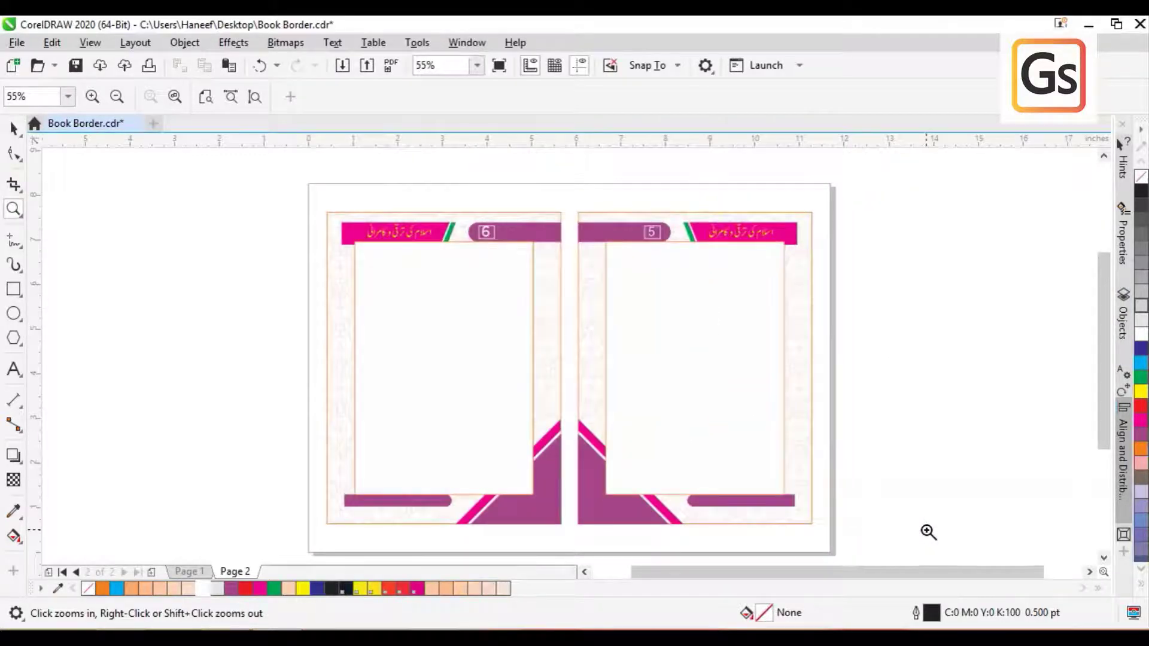
click(13, 127)
click(462, 299)
click(662, 326)
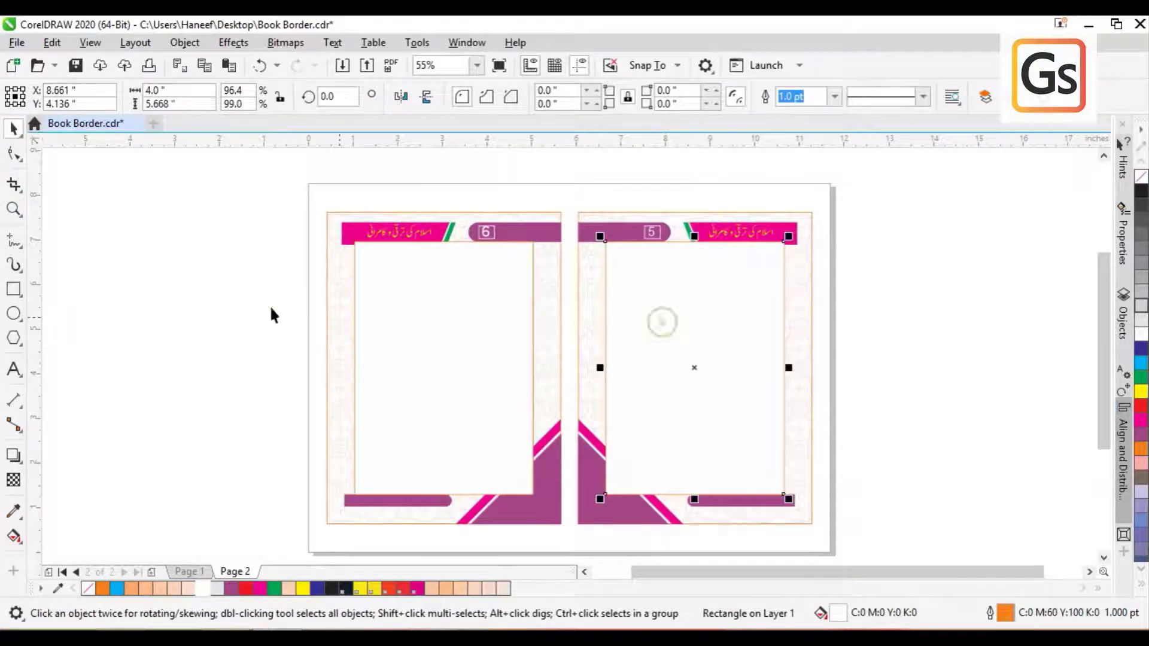
click(185, 269)
Group all the objects of the left border, and group those of the right border separately.
drag(246, 152, 571, 512)
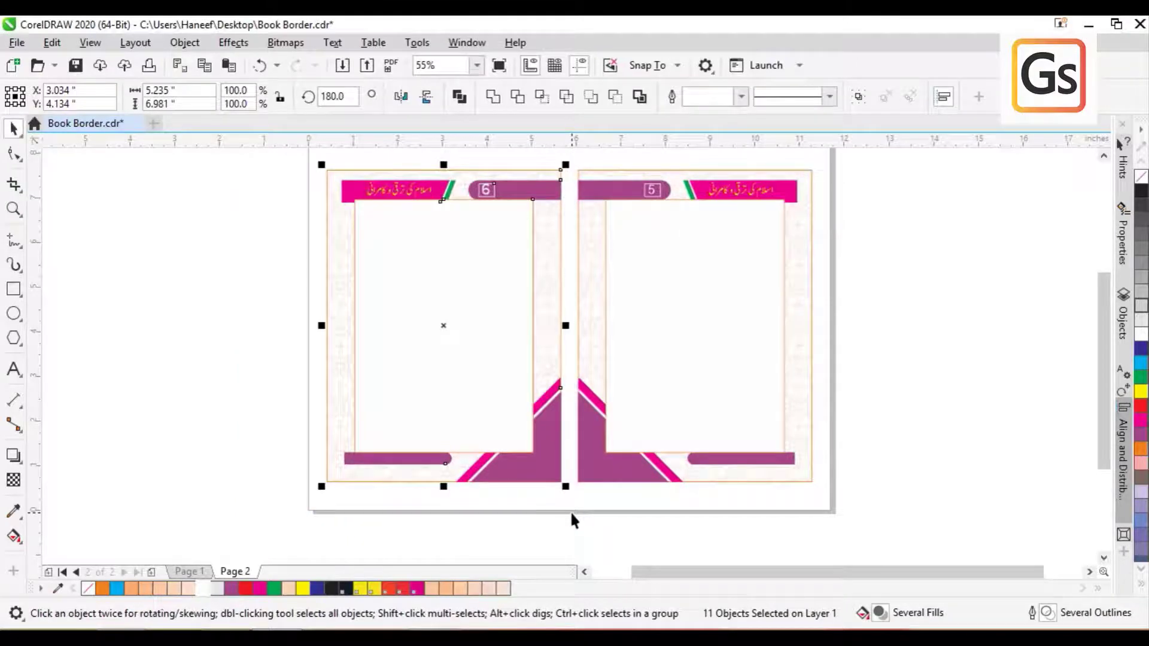
key(ctrl+g)
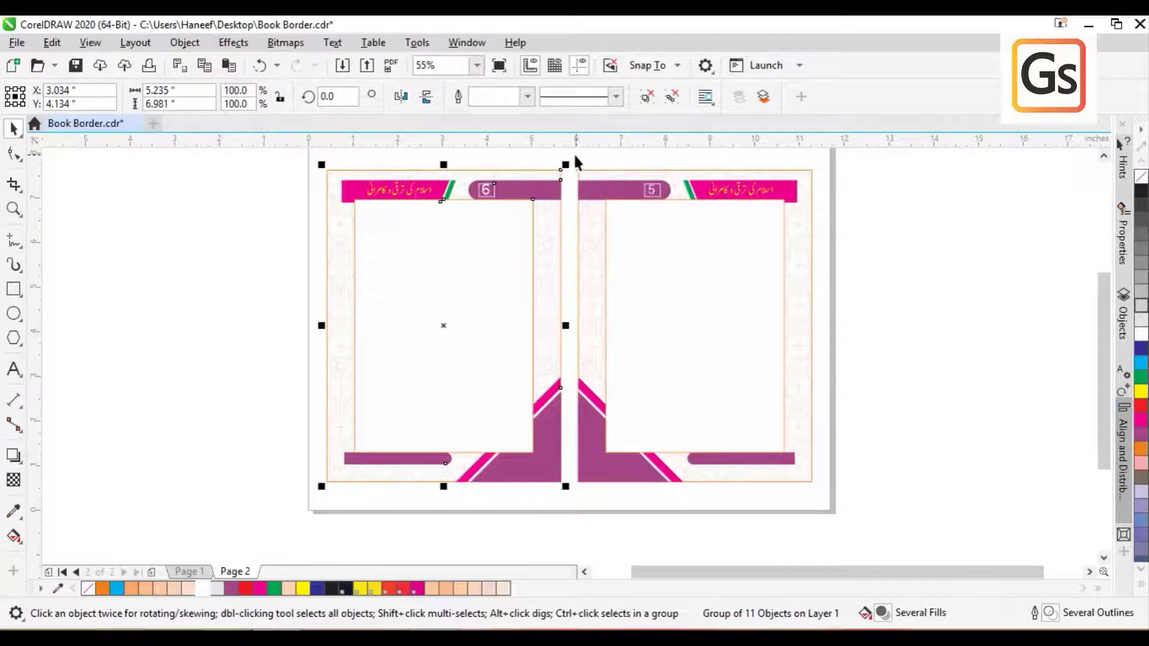
drag(573, 153, 854, 518)
key(ctrl+g)
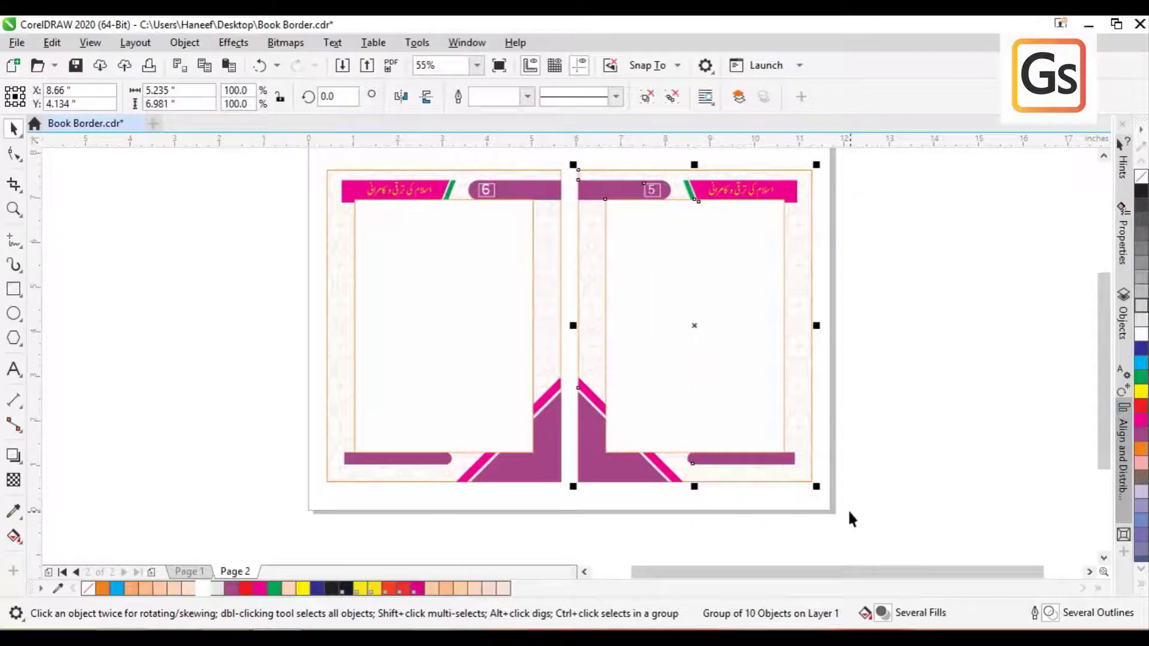
Save the book border document with nothing left selected.
key(ctrl+s)
click(954, 415)
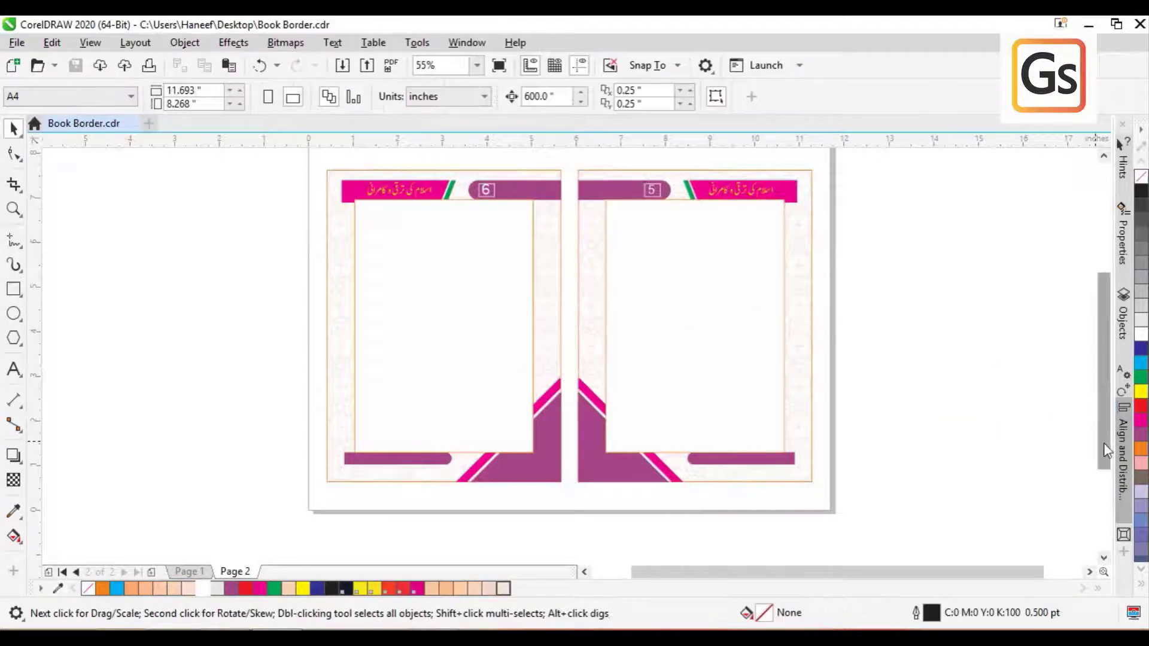
drag(1101, 434, 1097, 416)
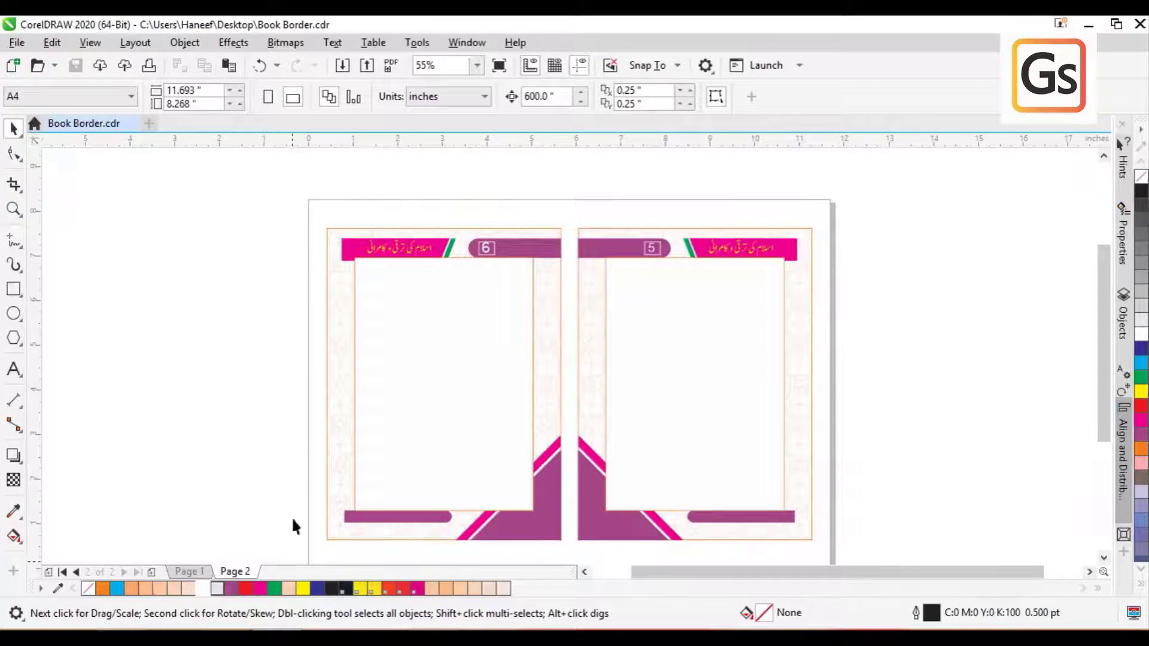
Import sample001.eps from the Full page folder as editable content with its text as curves, placing it beside the right border.
click(134, 634)
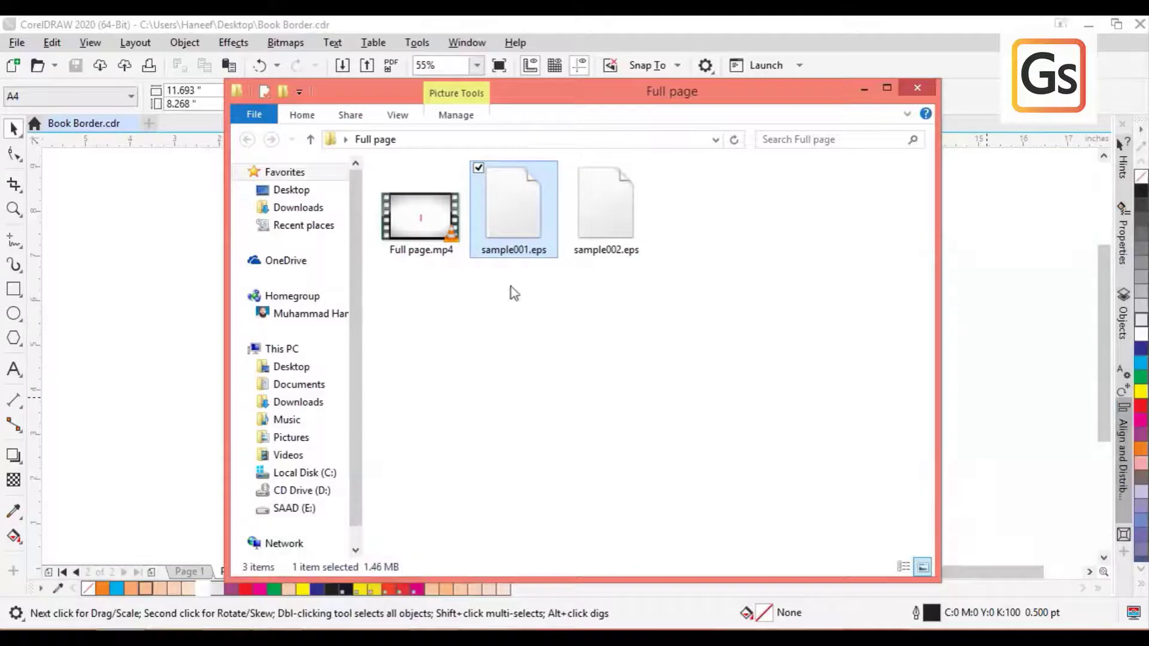
drag(685, 99, 609, 375)
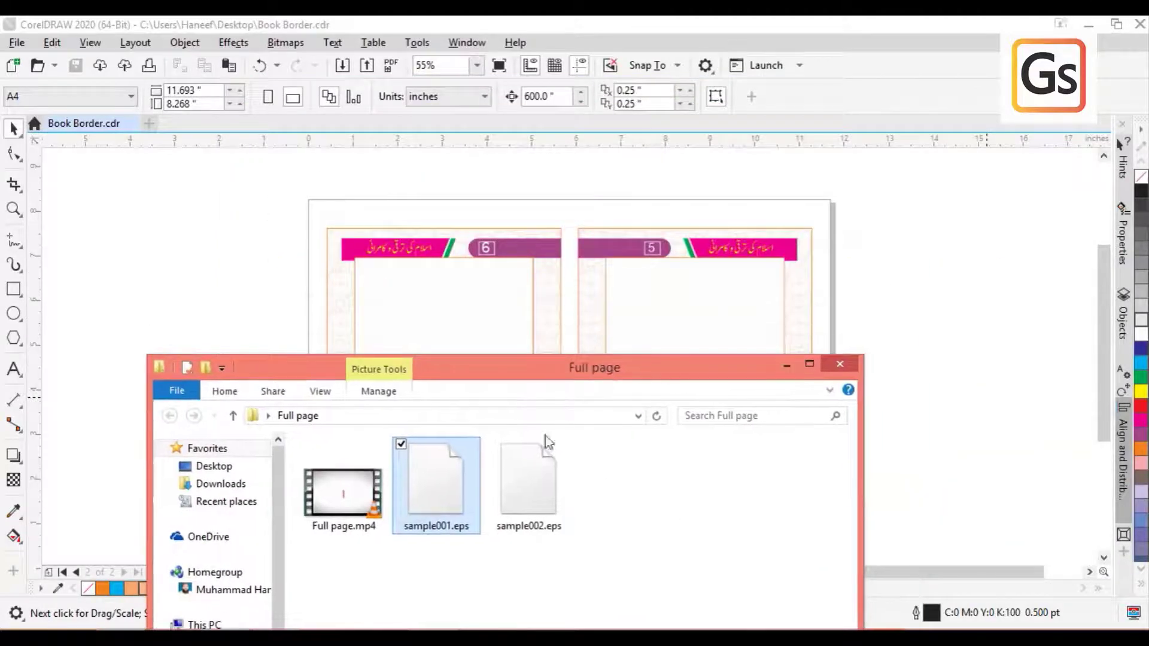
drag(442, 496, 936, 302)
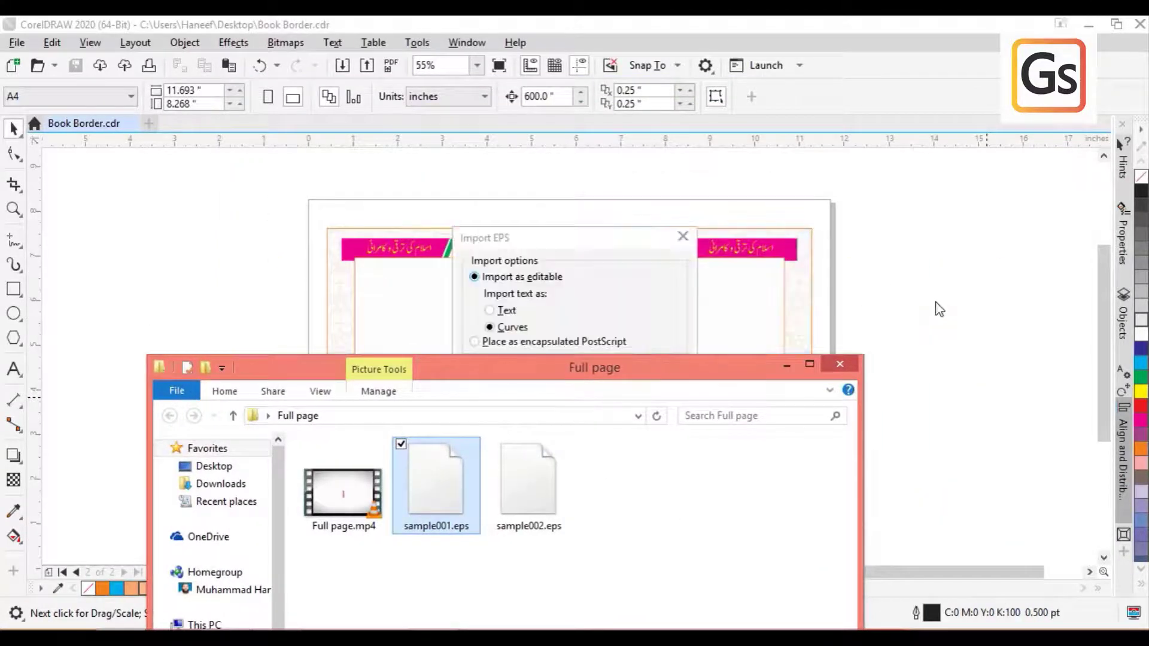
click(579, 310)
click(559, 395)
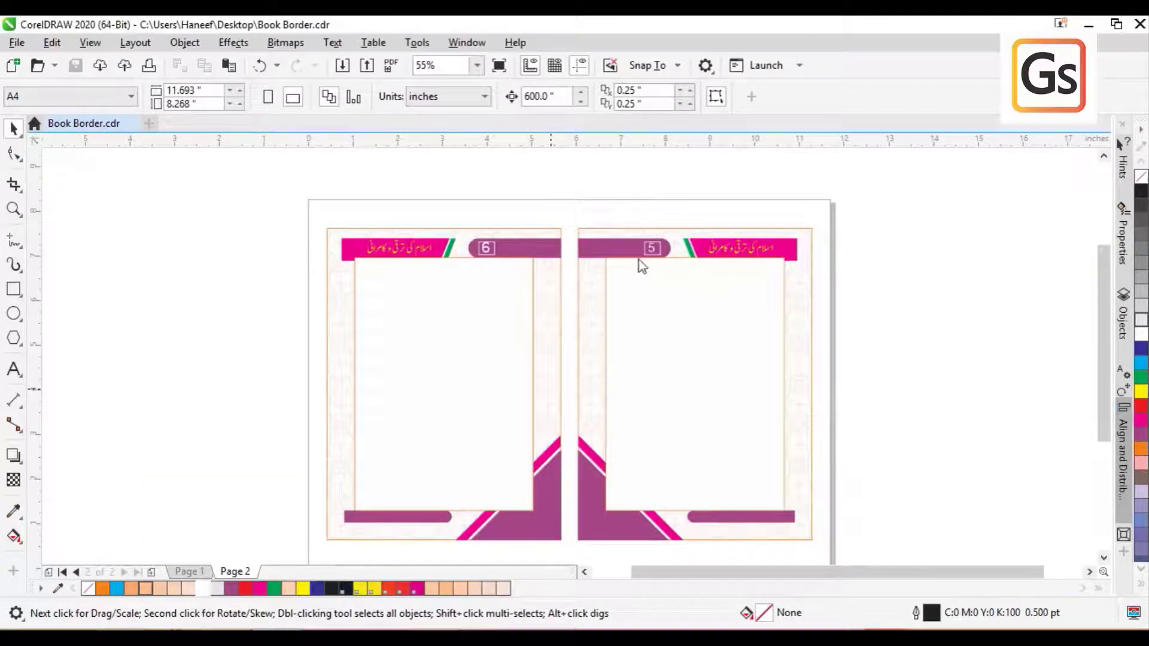
drag(936, 303, 897, 323)
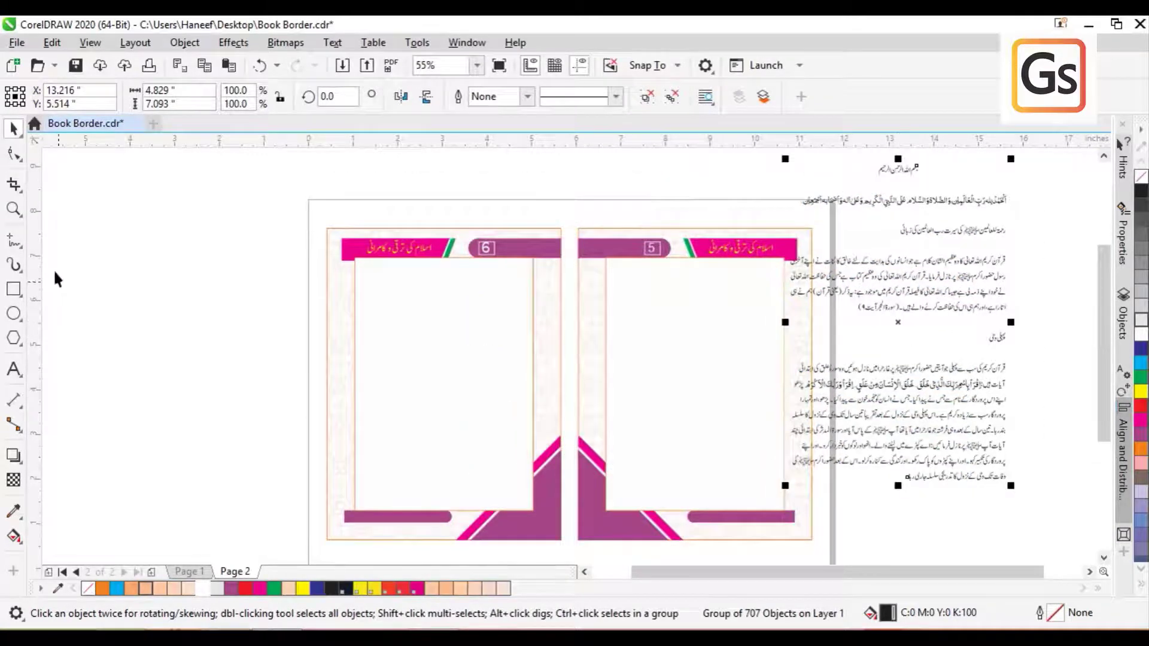
Scale the imported text group proportionally to about 74%, about 3.59 by 5.27 inches, and move it clear of the page.
click(13, 209)
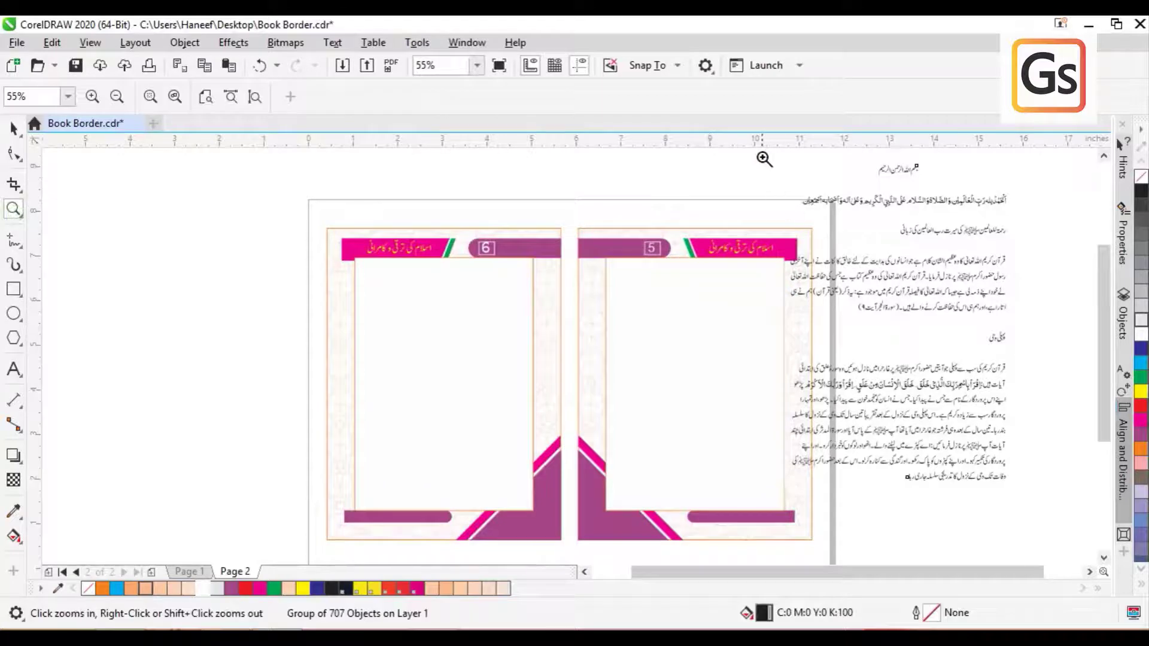
drag(762, 157, 1006, 459)
shift+click(755, 371)
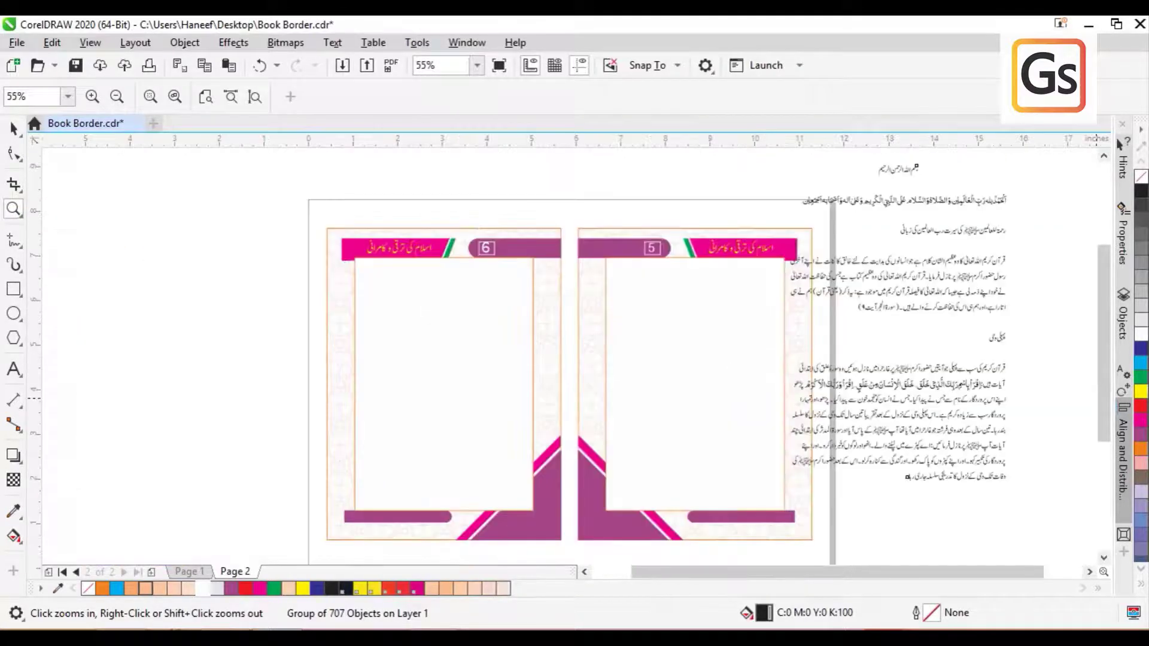
click(13, 128)
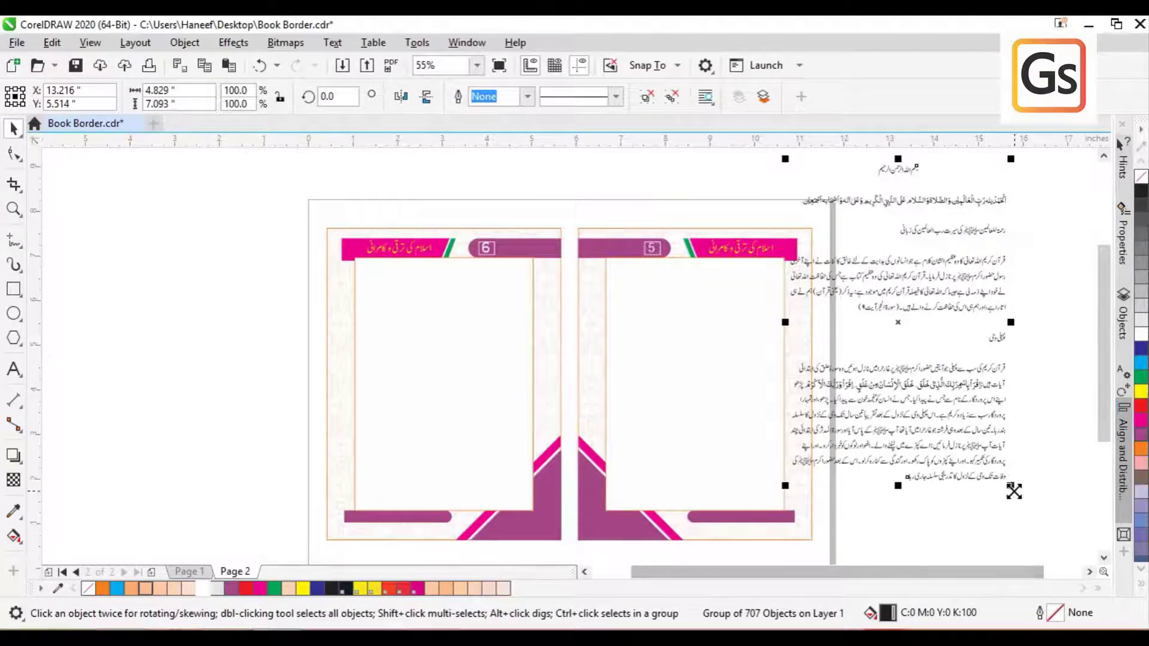
drag(1011, 486, 979, 454)
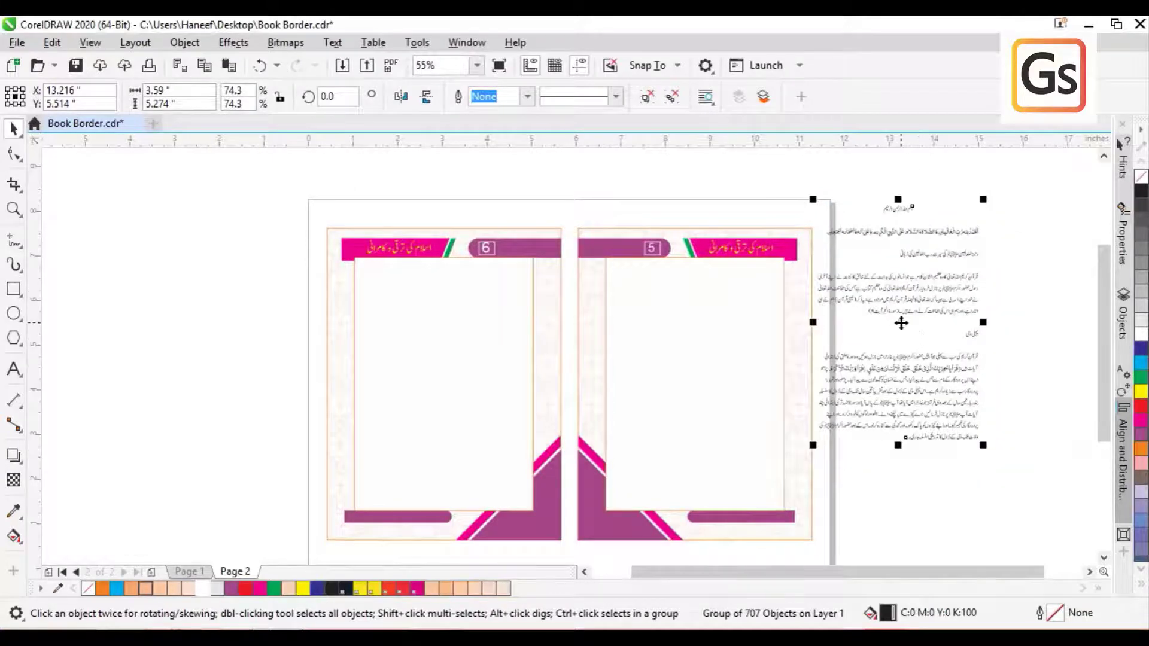
drag(901, 321, 704, 373)
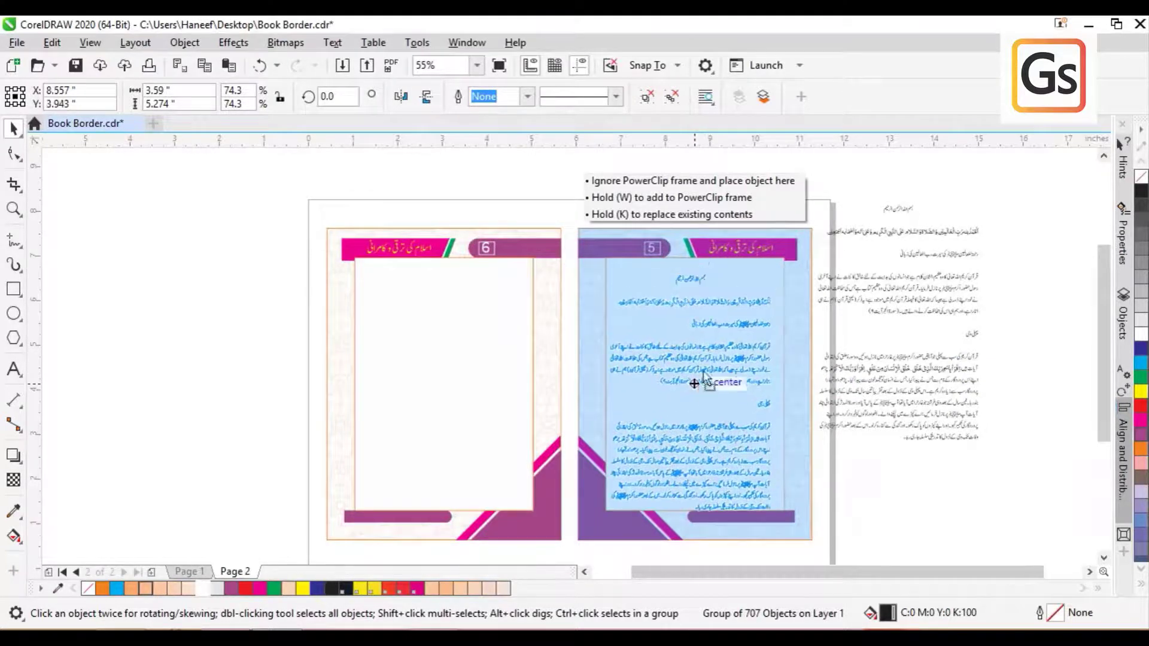
key(Escape)
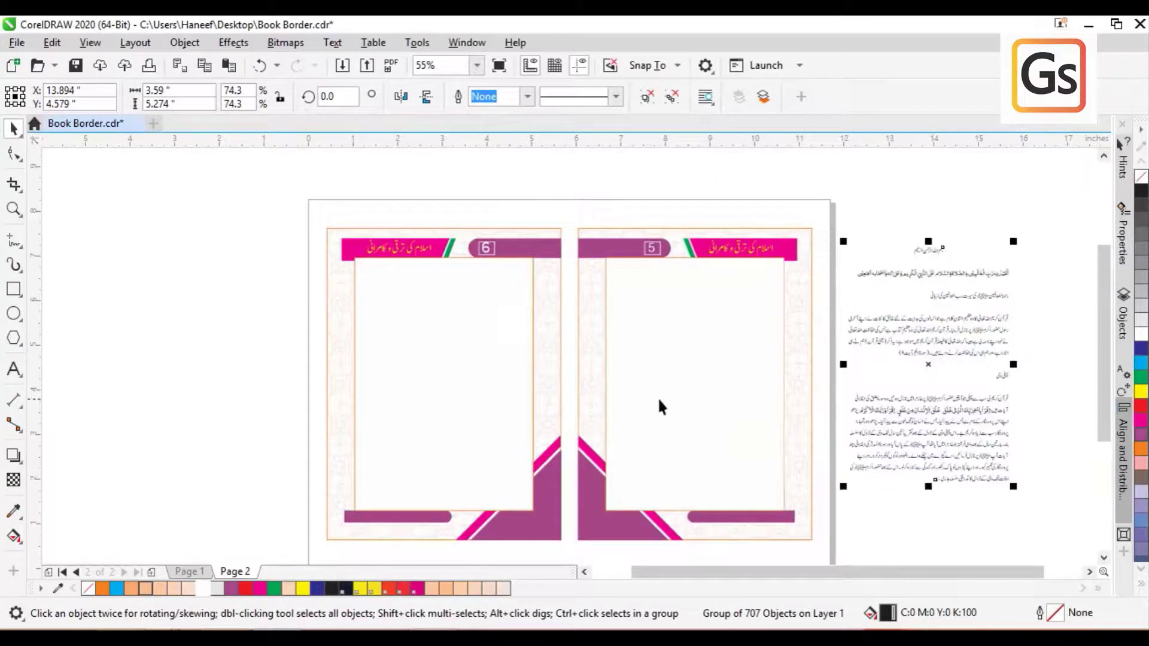
Try to centre the right border and the text group horizontally, using the text as the alignment reference.
click(693, 387)
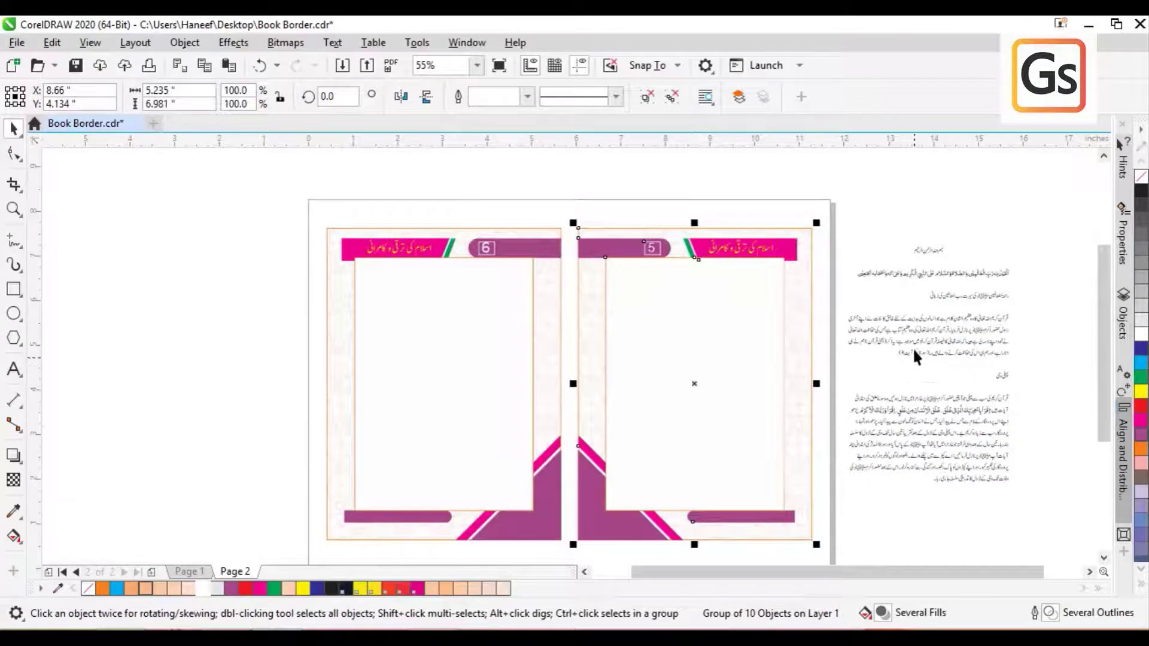
shift+click(926, 319)
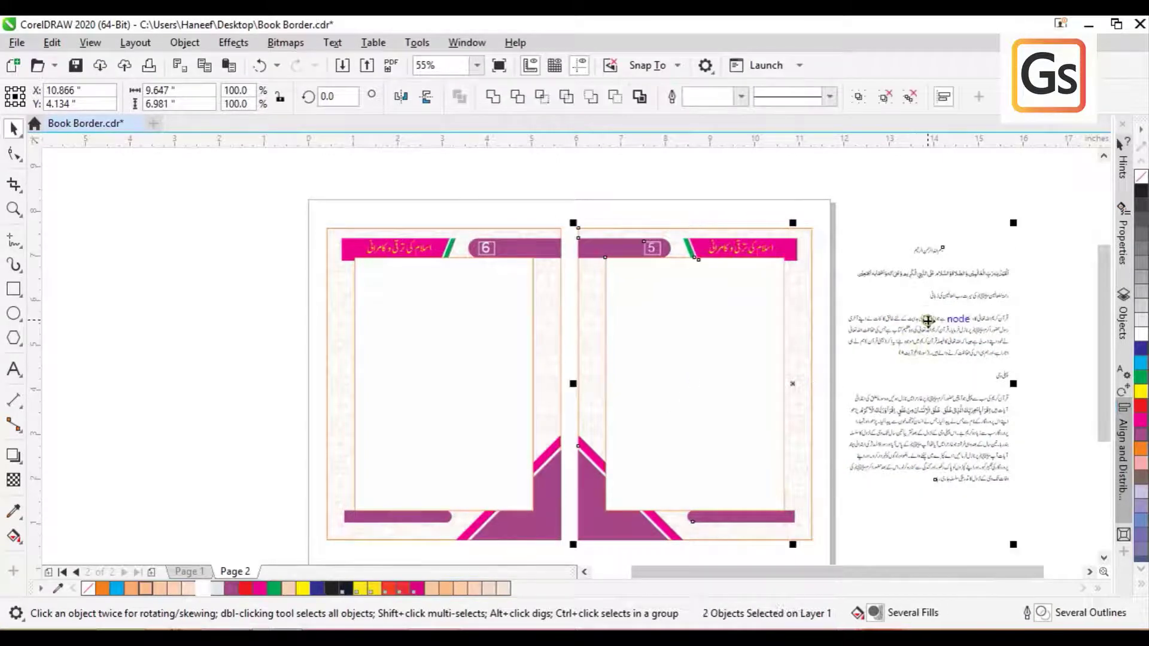
click(944, 98)
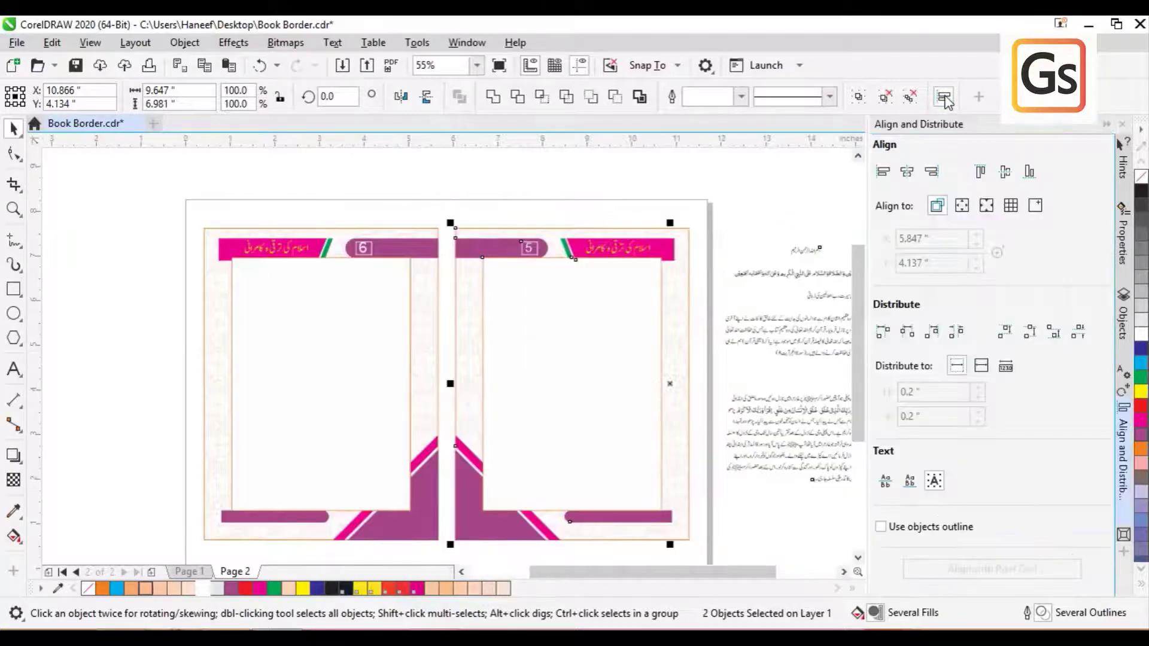
click(908, 172)
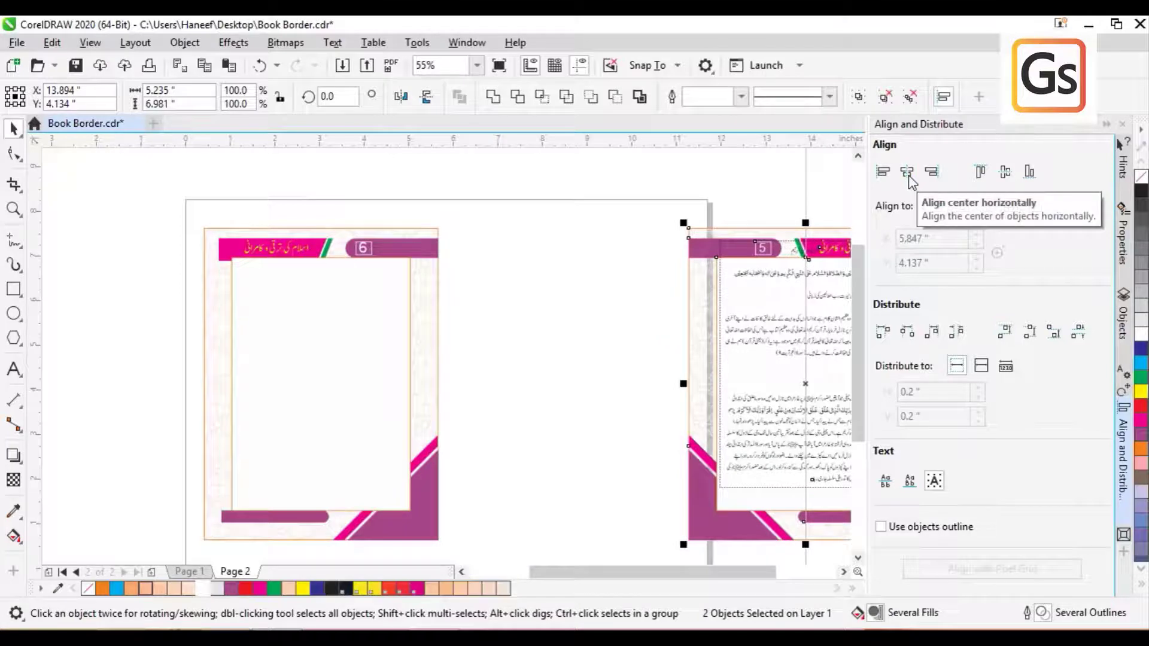
key(ctrl+z)
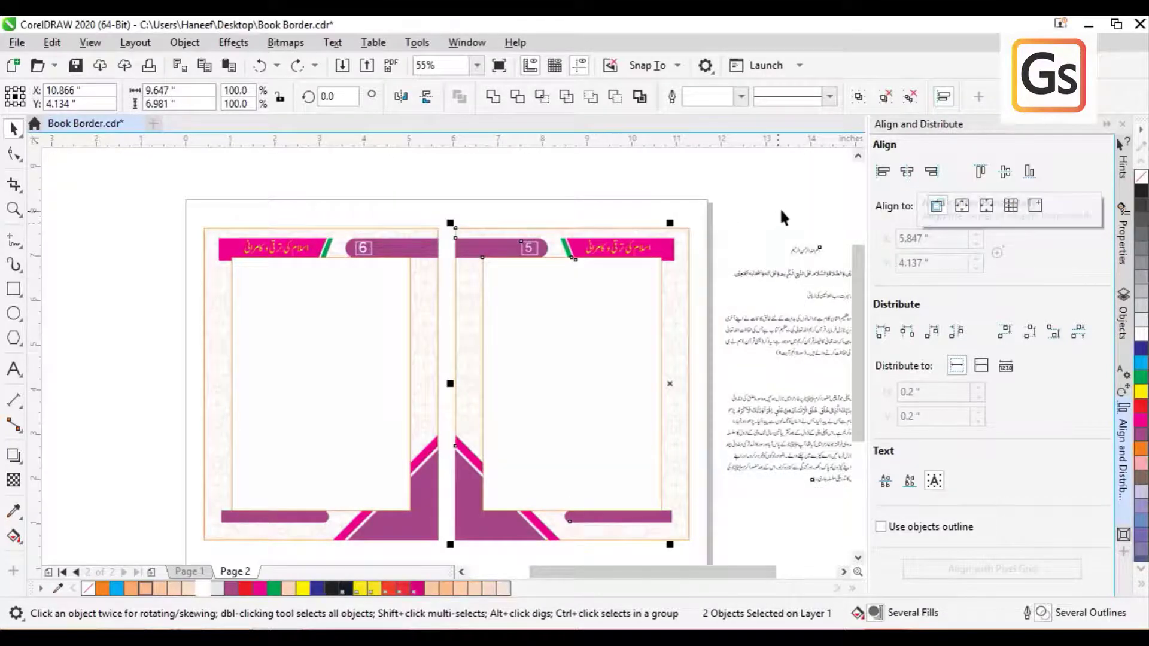
Centre the imported text group on the right border, both horizontally and vertically, using the border as the alignment reference.
click(782, 208)
click(806, 249)
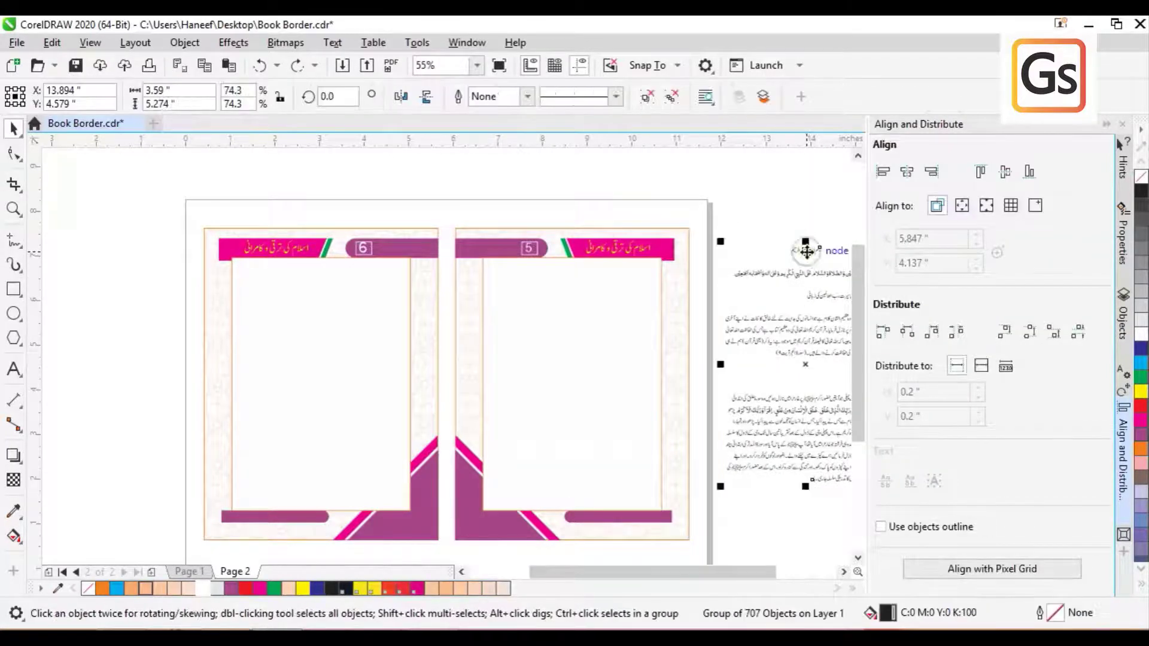
click(663, 317)
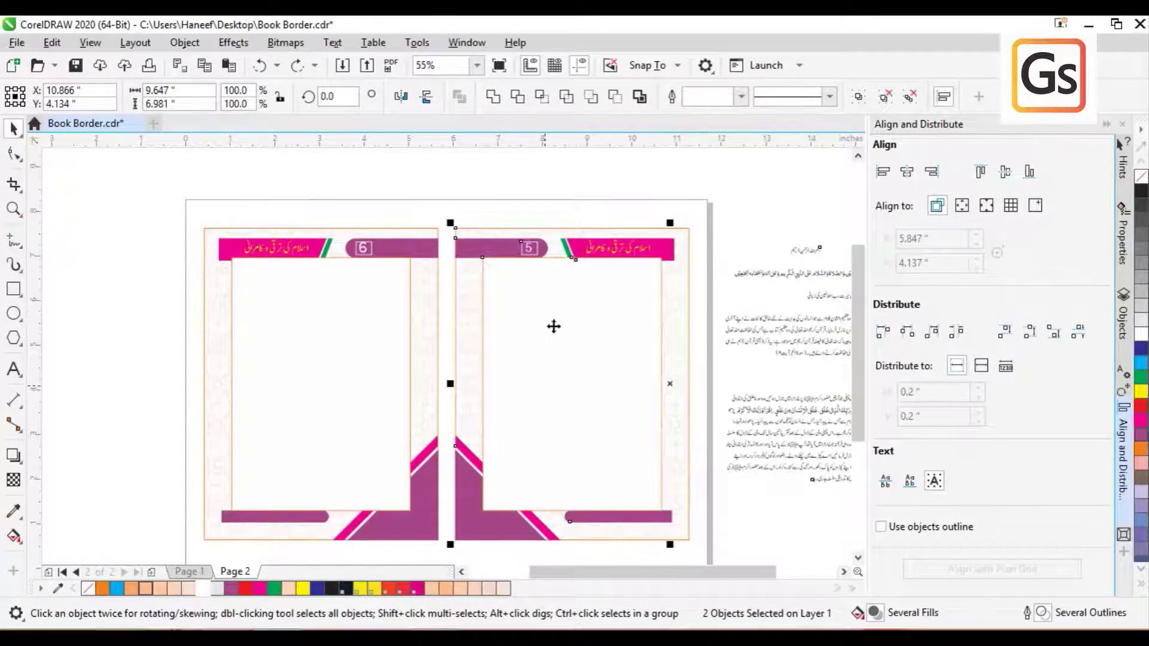
click(908, 173)
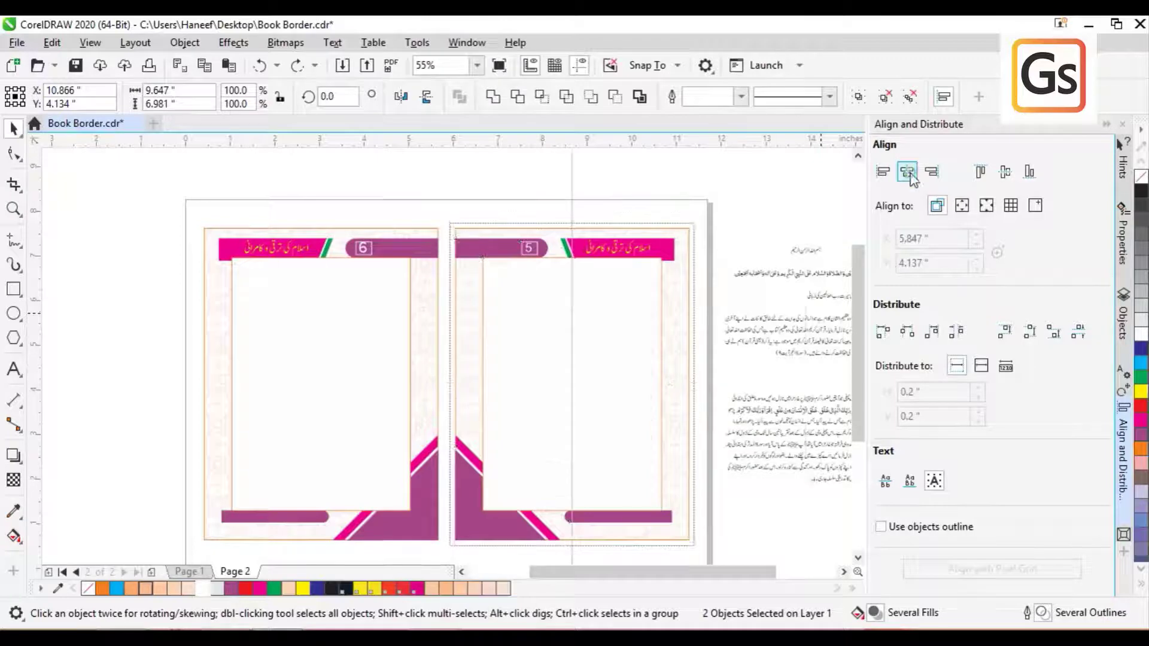
click(1005, 173)
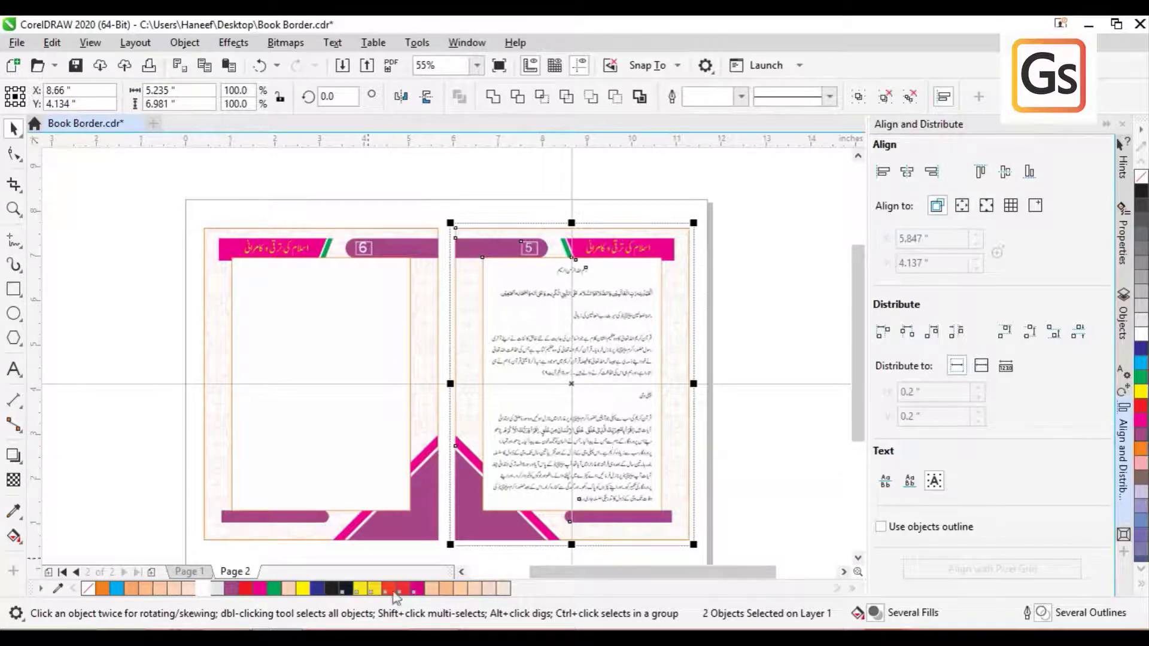
click(768, 314)
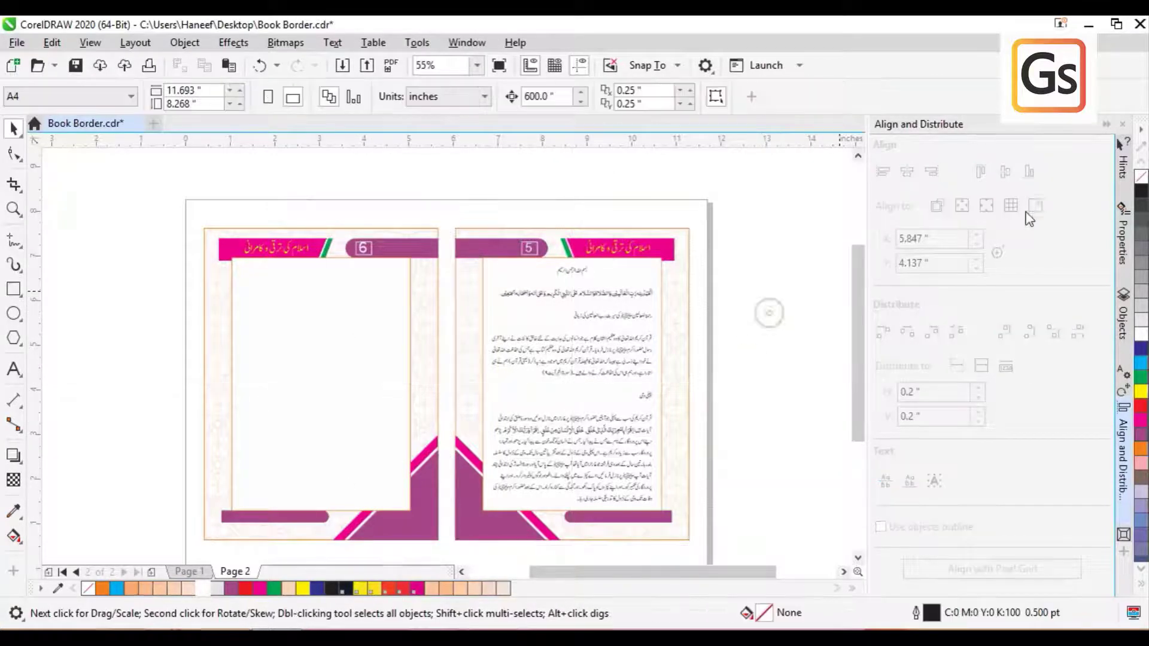
click(1108, 123)
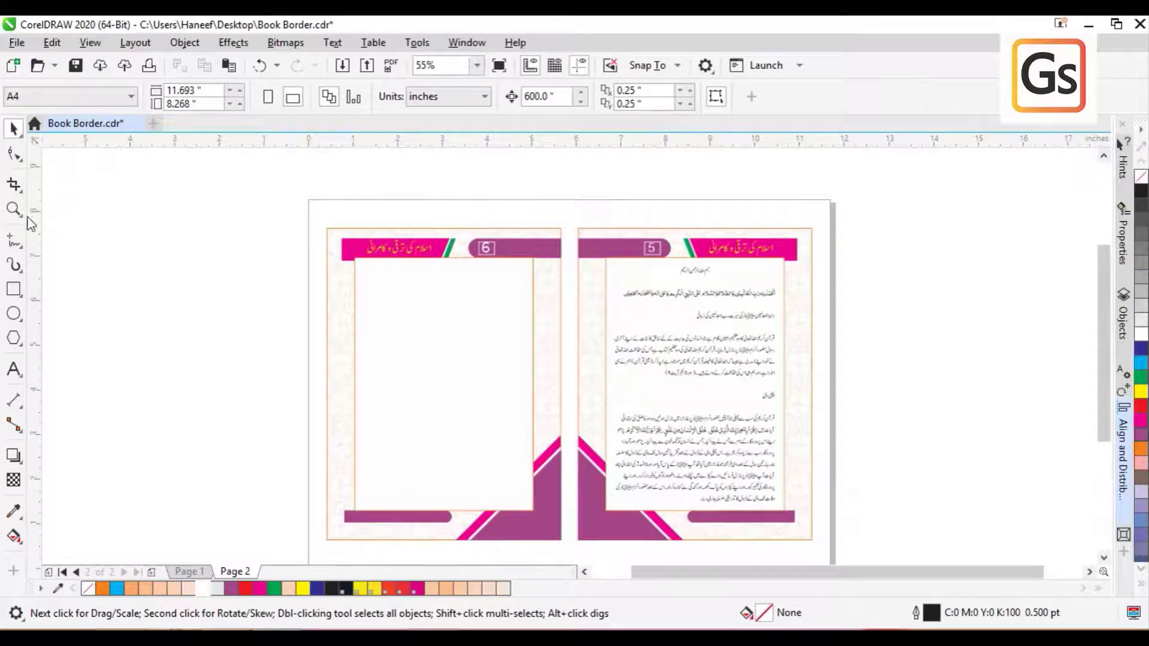
Examine the placed text on page 5 up close, from the heading lines down to the last paragraph and its frame margins.
click(13, 209)
drag(576, 213, 821, 536)
drag(450, 207, 633, 349)
right_click(656, 361)
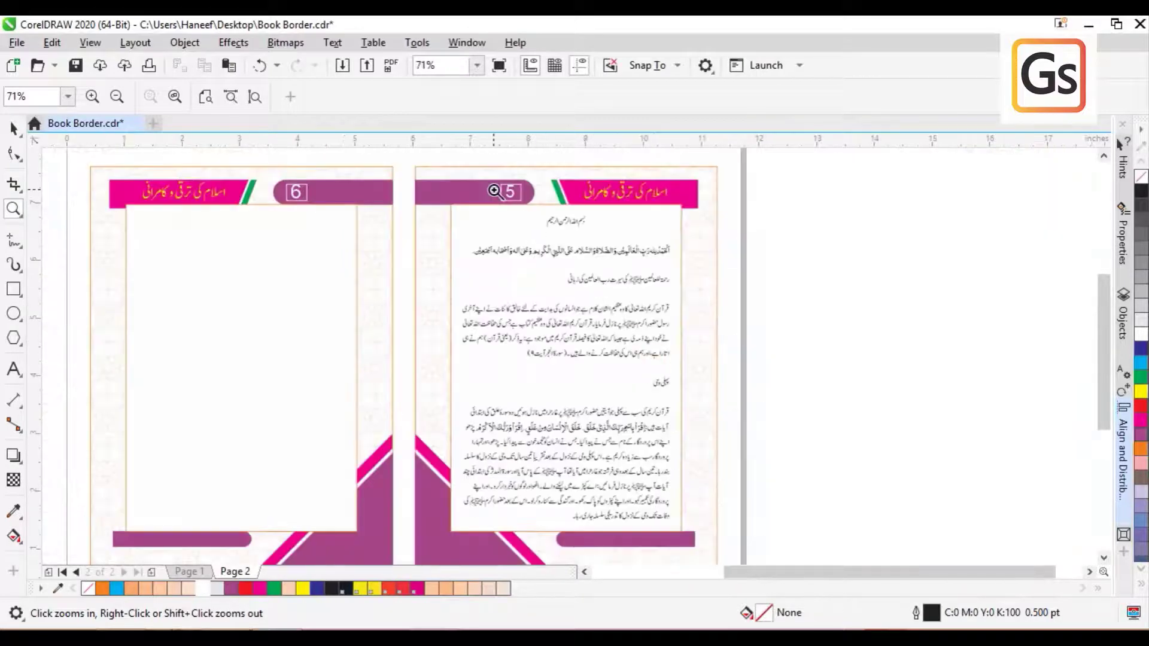
click(697, 292)
right_click(574, 333)
drag(429, 308, 737, 466)
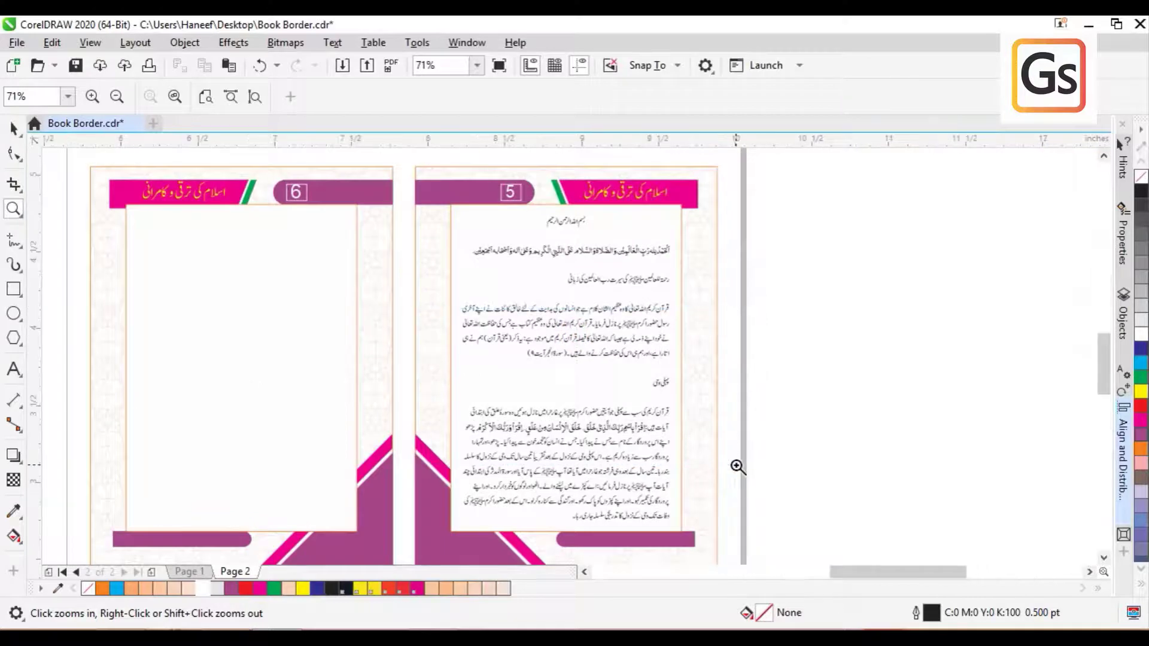
right_click(721, 404)
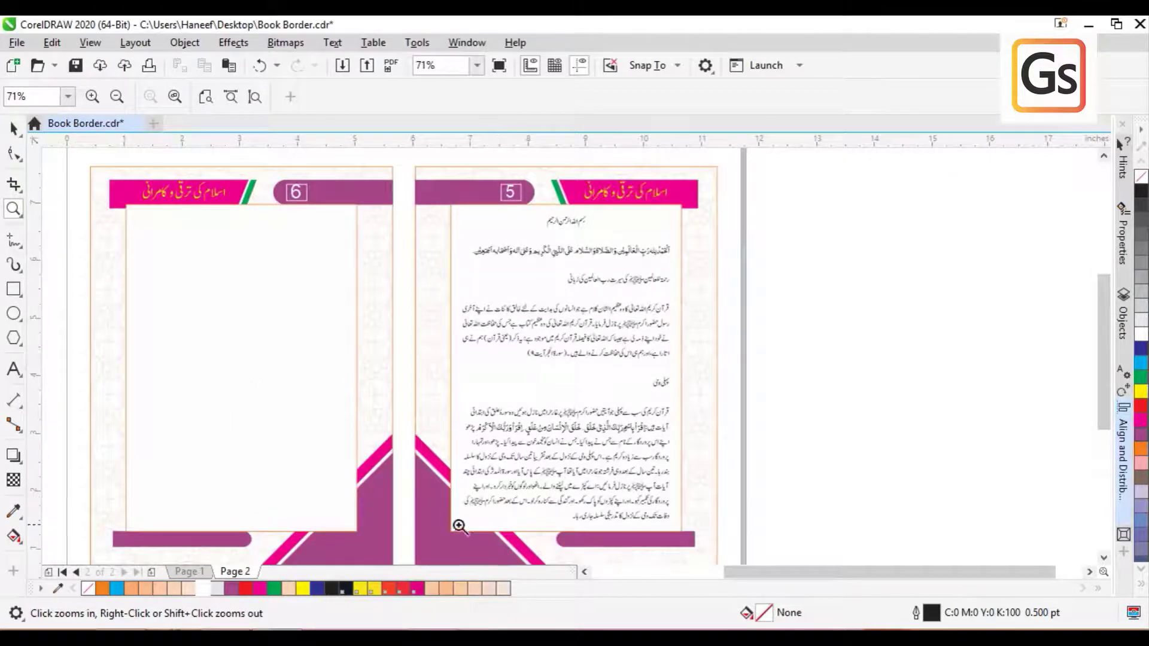
drag(422, 529, 723, 382)
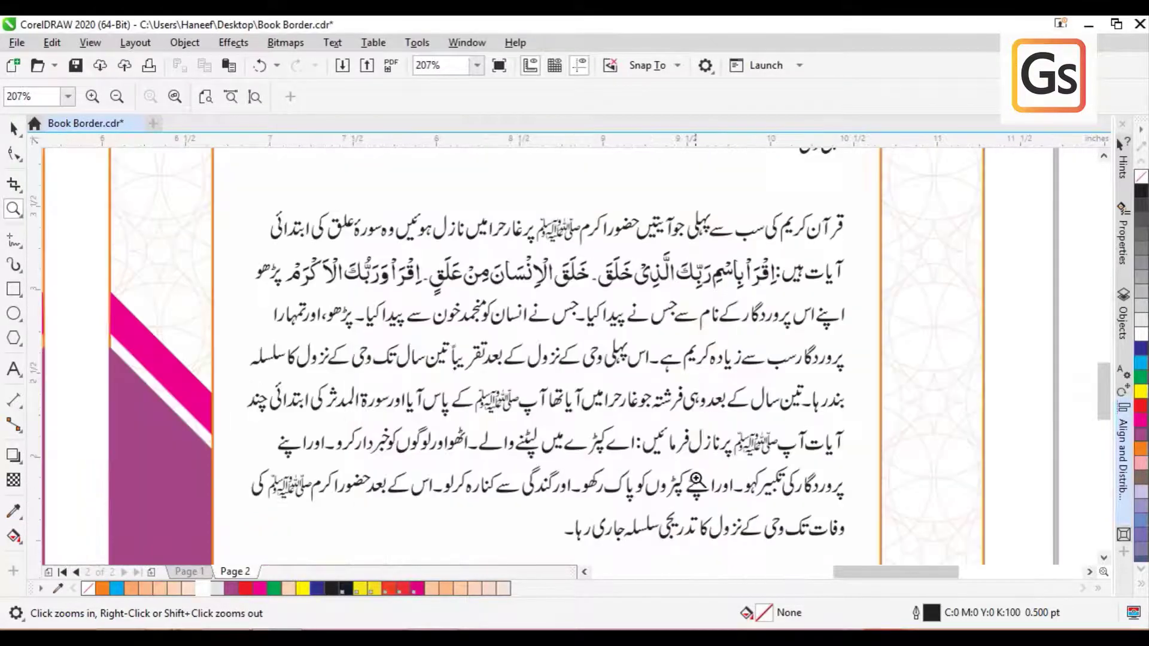
right_click(679, 400)
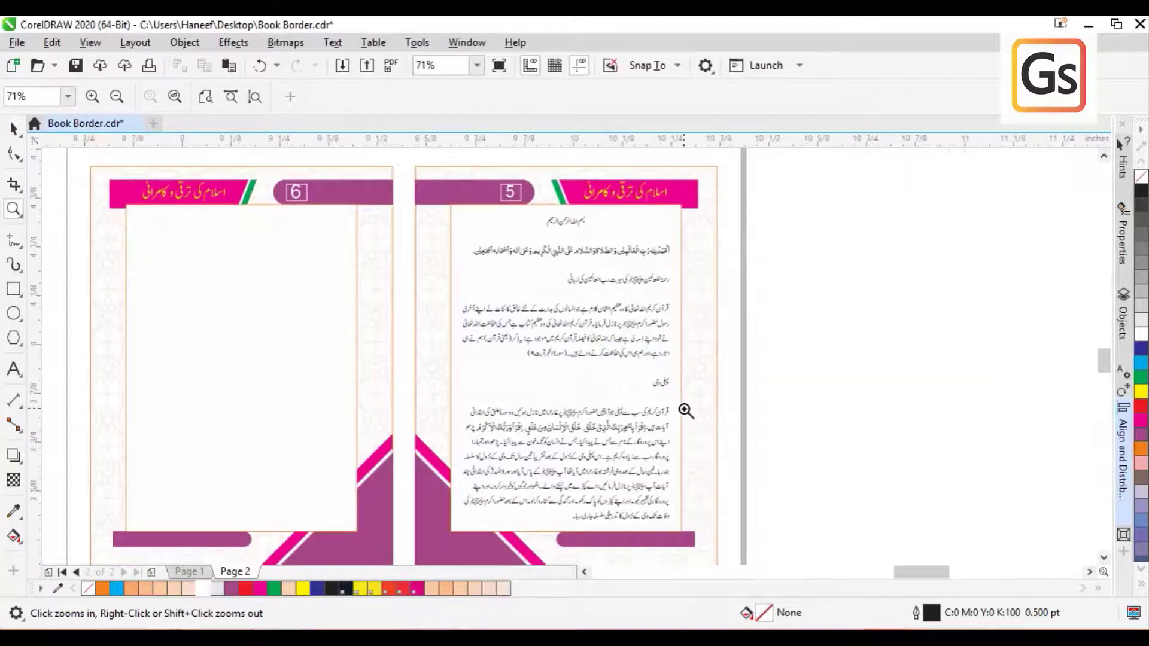
right_click(671, 401)
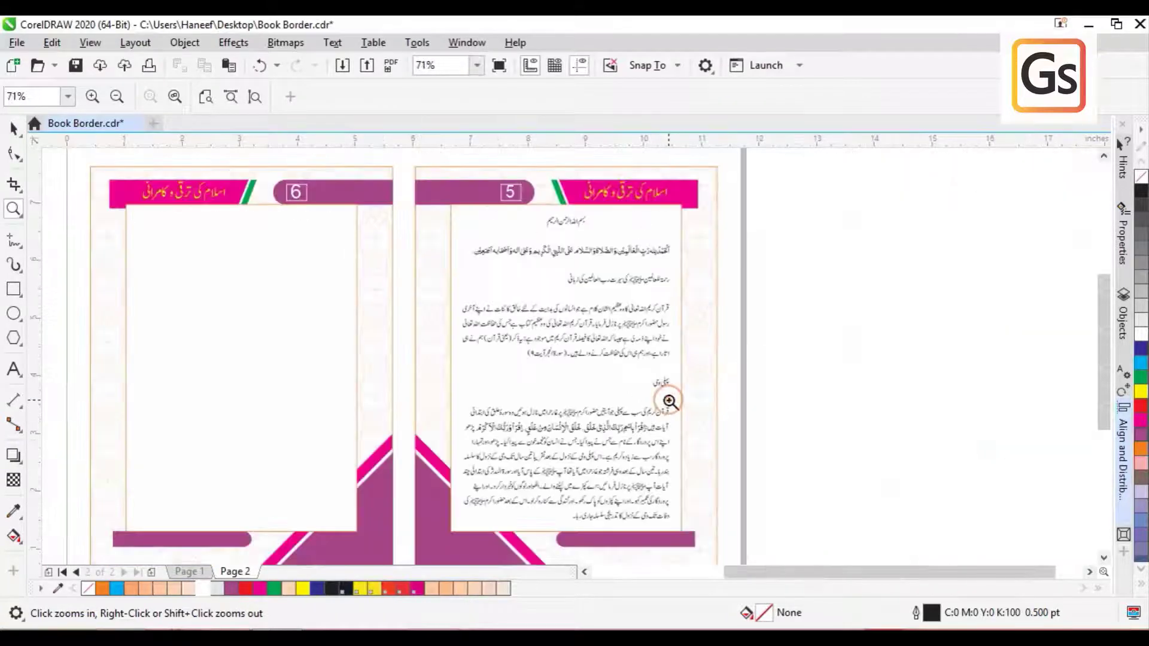
drag(479, 190, 667, 262)
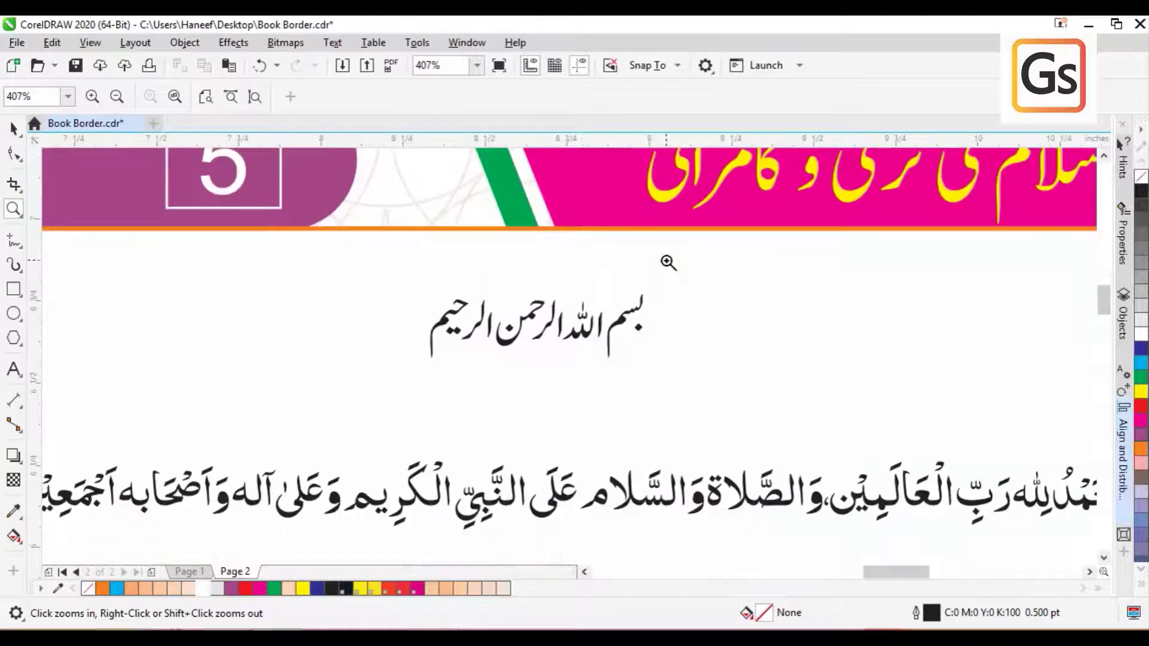
drag(339, 216, 737, 411)
right_click(514, 414)
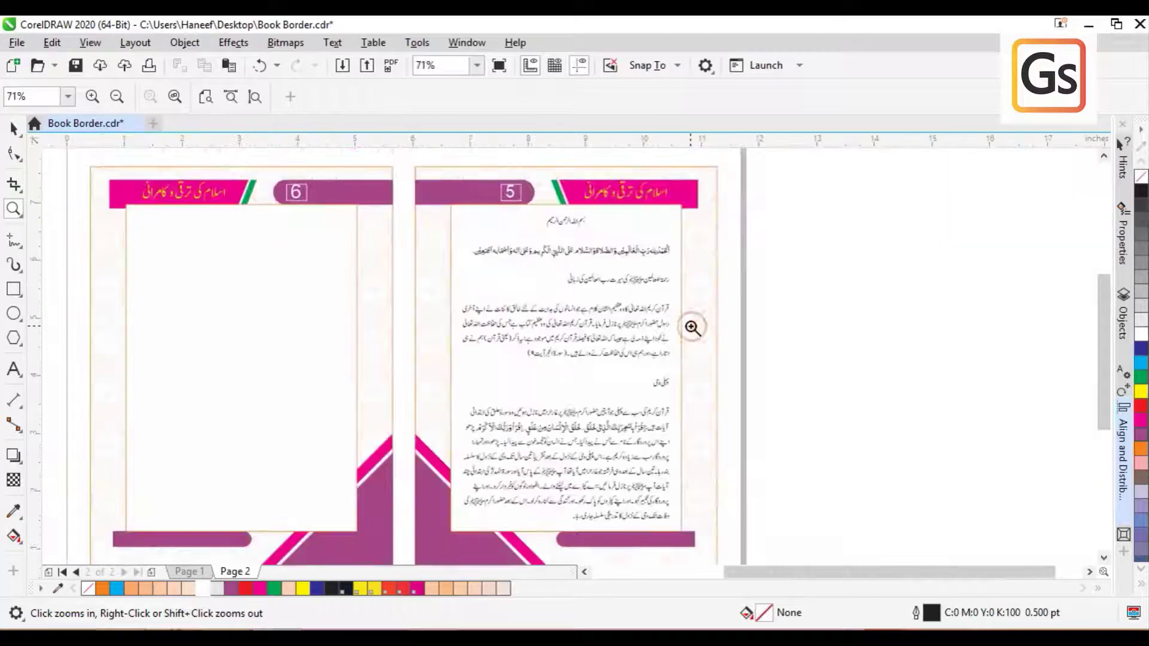
right_click(693, 329)
Draw a rectangle about 3.86 by 1.2 inches in the empty area beside the page.
click(13, 128)
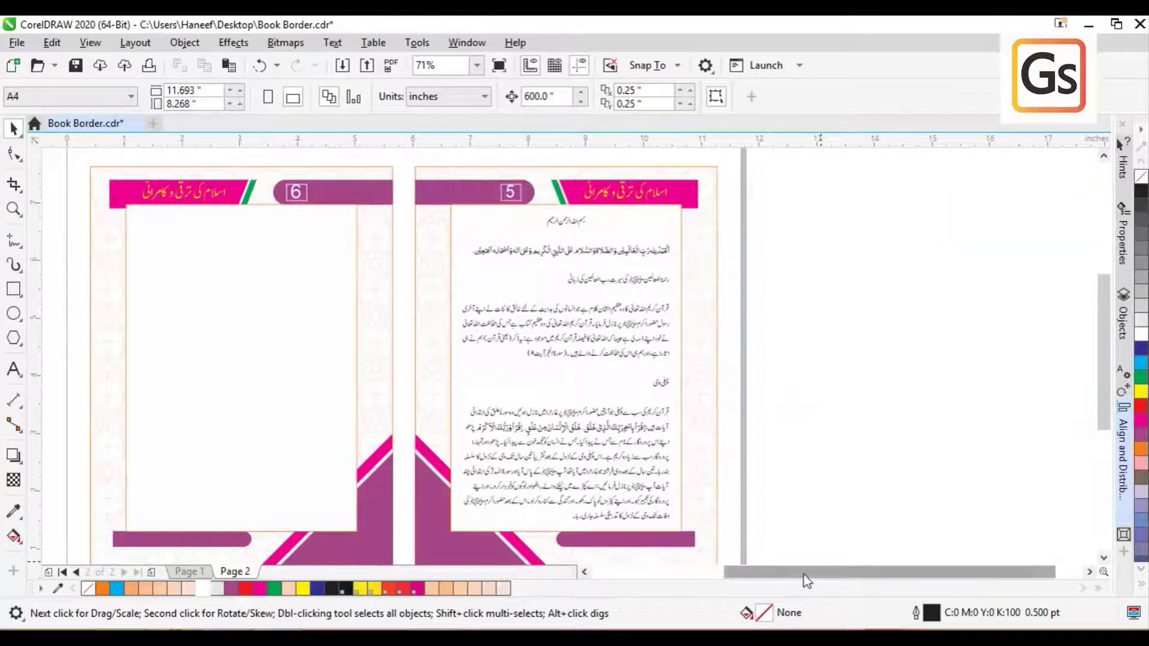
drag(805, 575, 854, 575)
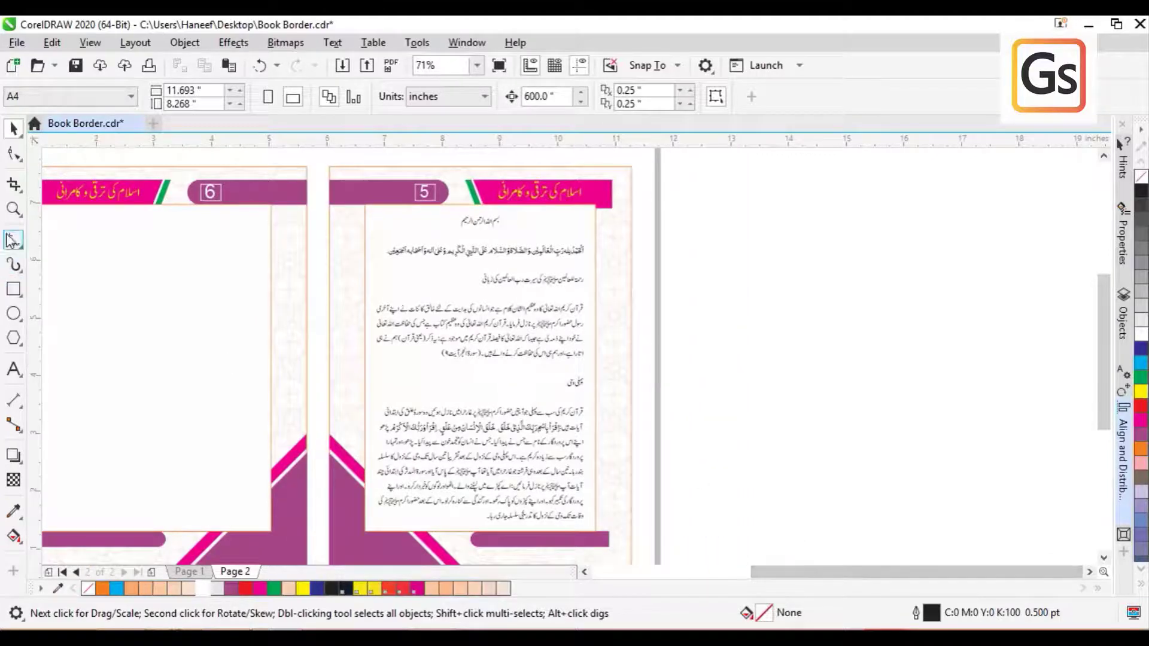
click(13, 209)
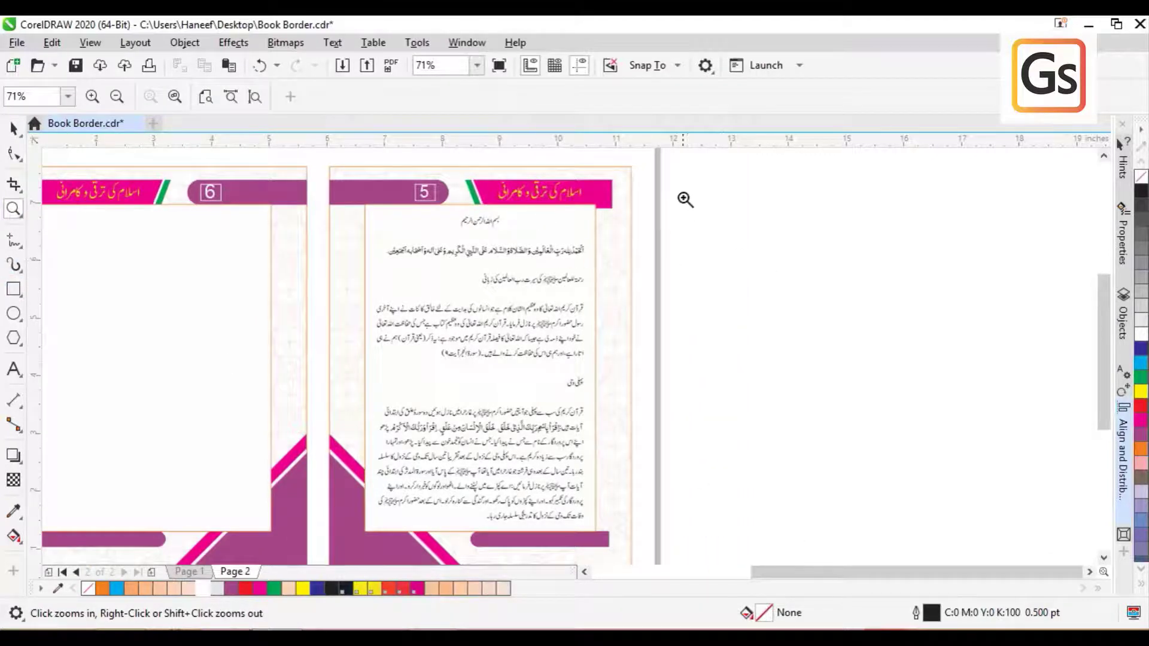
drag(686, 200, 1063, 385)
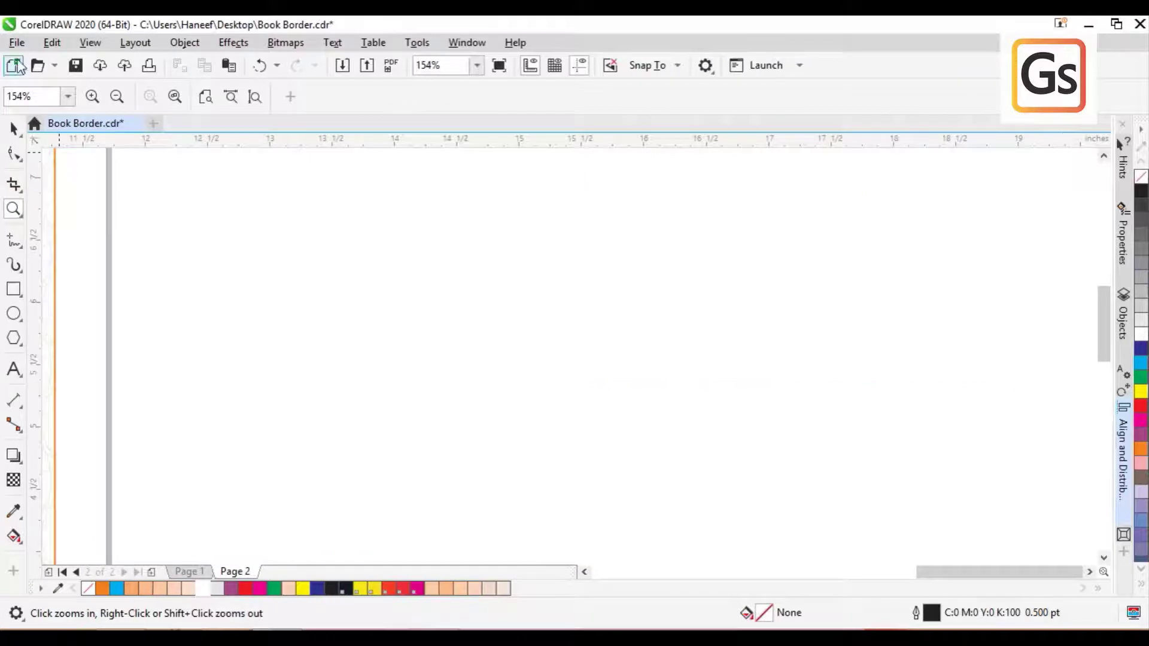
click(14, 127)
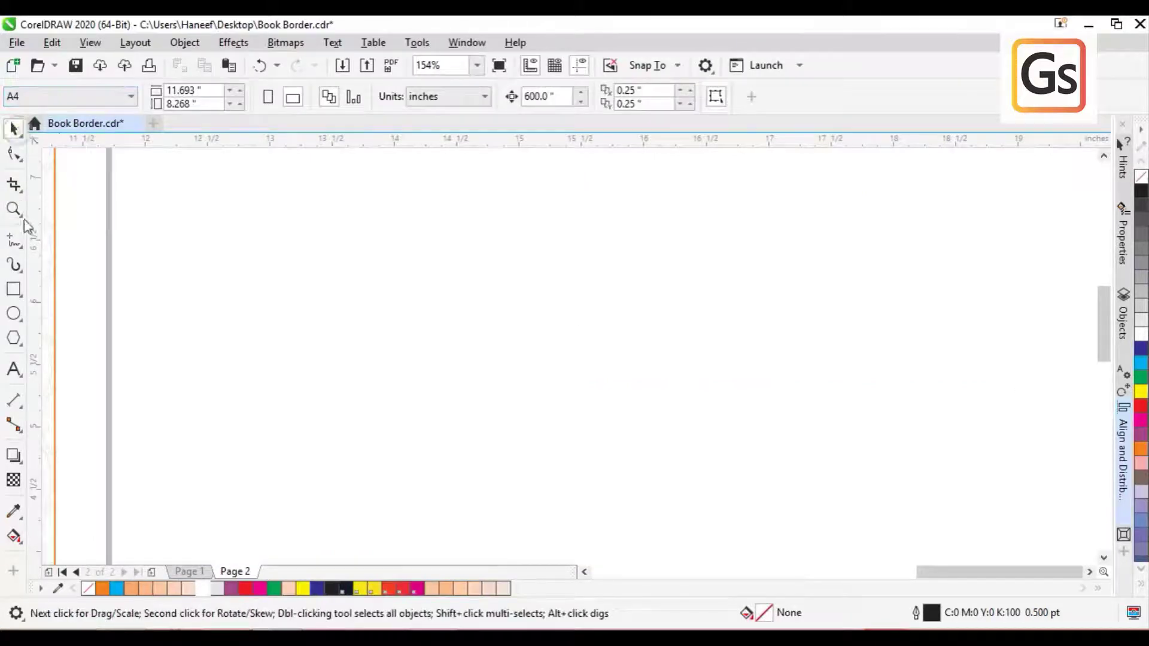
click(14, 290)
drag(438, 250, 920, 399)
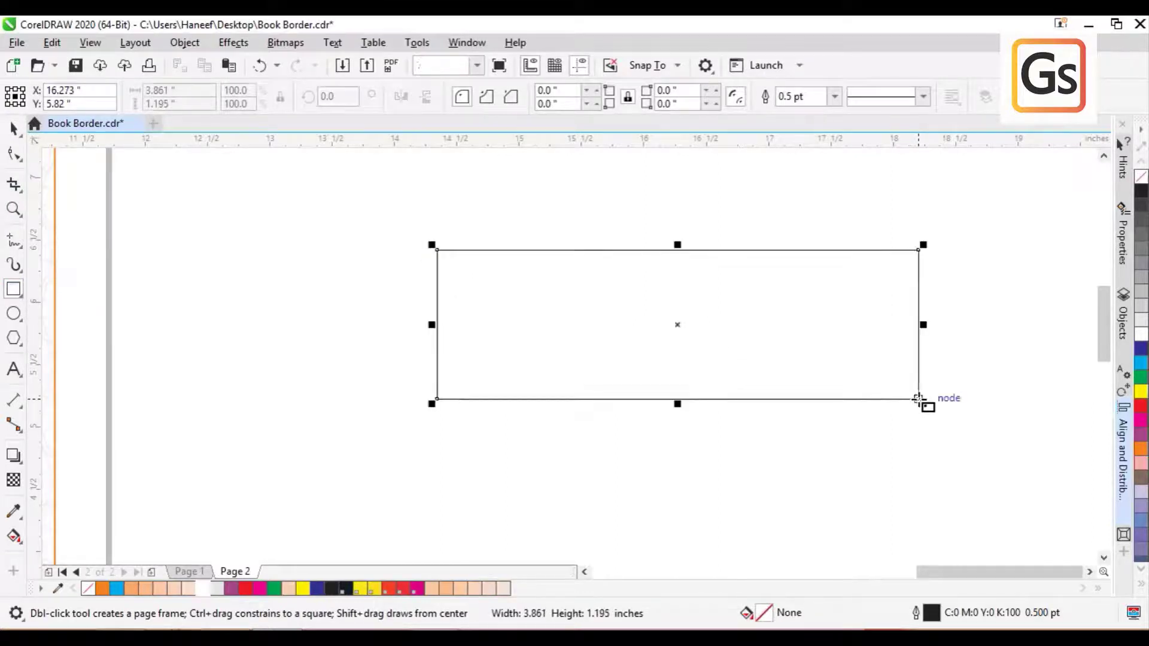
Give the rectangle's four corners a scalloped shape with a radius of about 0.36 inches.
click(15, 129)
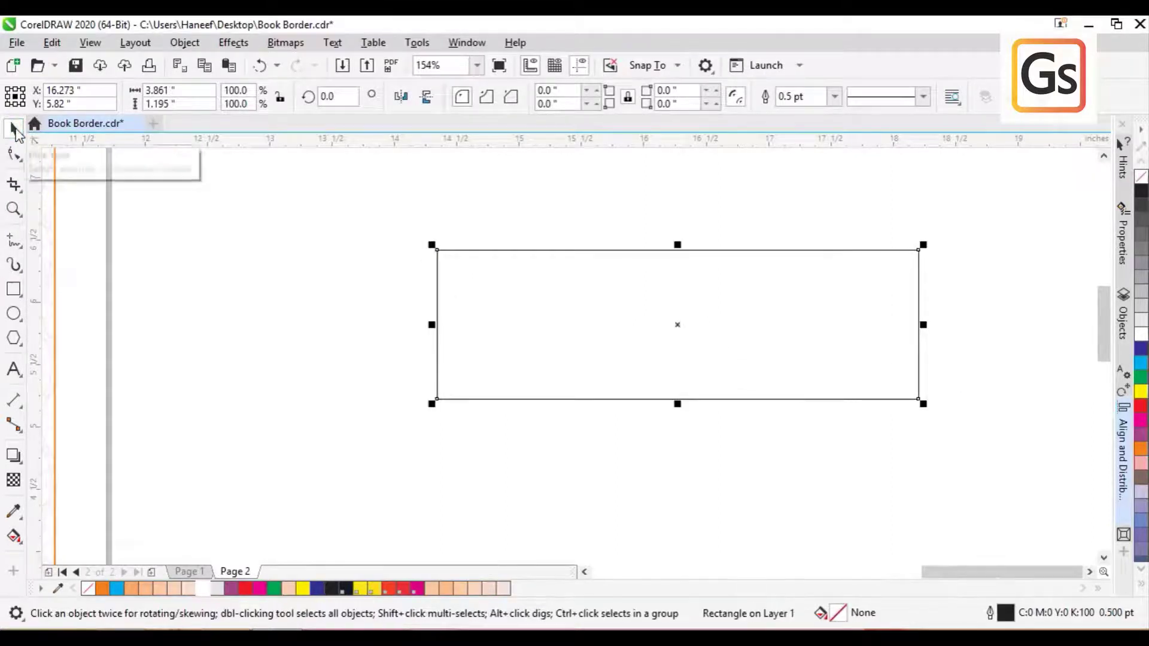
click(14, 154)
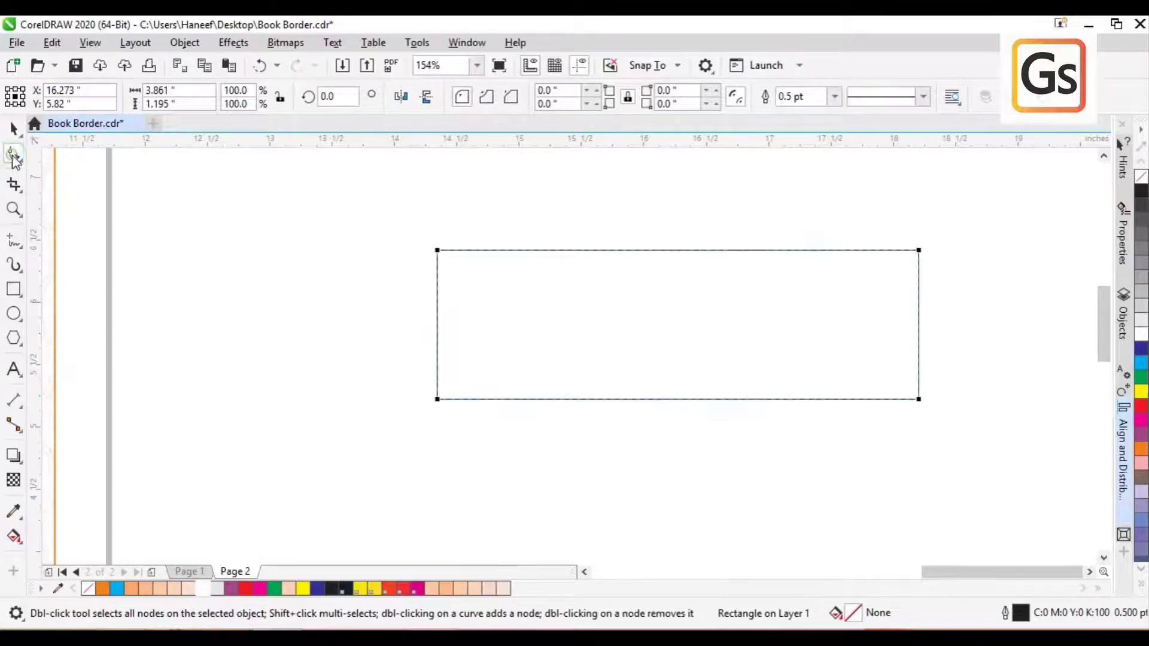
click(488, 99)
drag(436, 251, 483, 278)
click(13, 127)
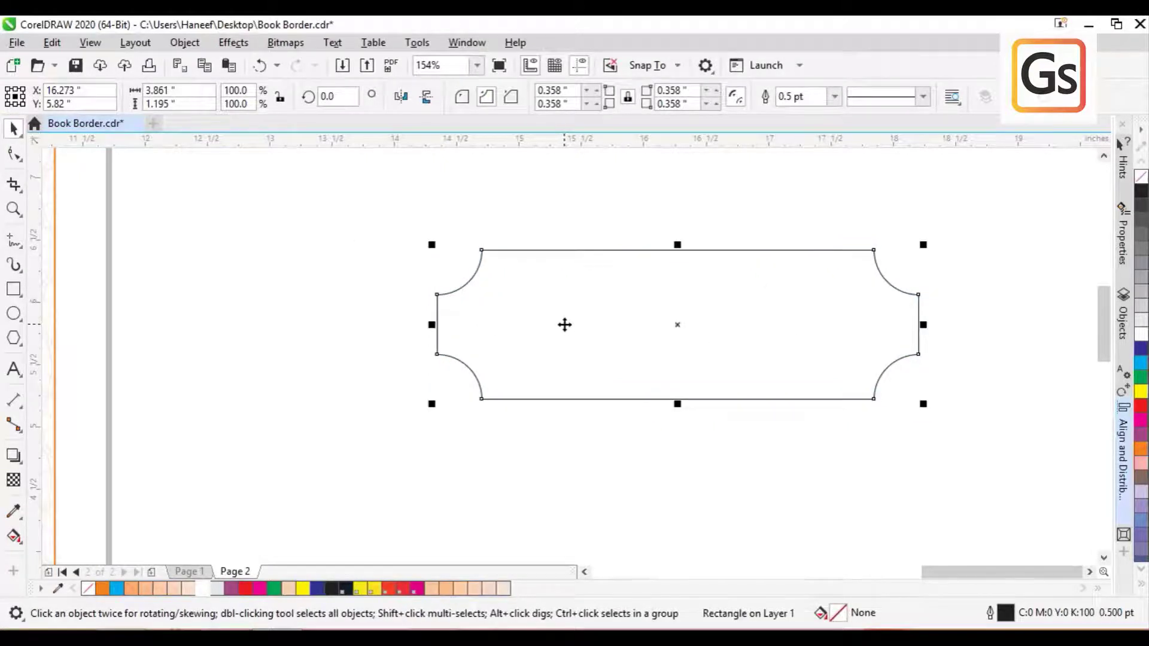
Move the scalloped frame onto the Bismillah line of page 5 and scale it proportionally to about 1.12 by 0.35 inches around the line.
scroll(565, 324, down, 2)
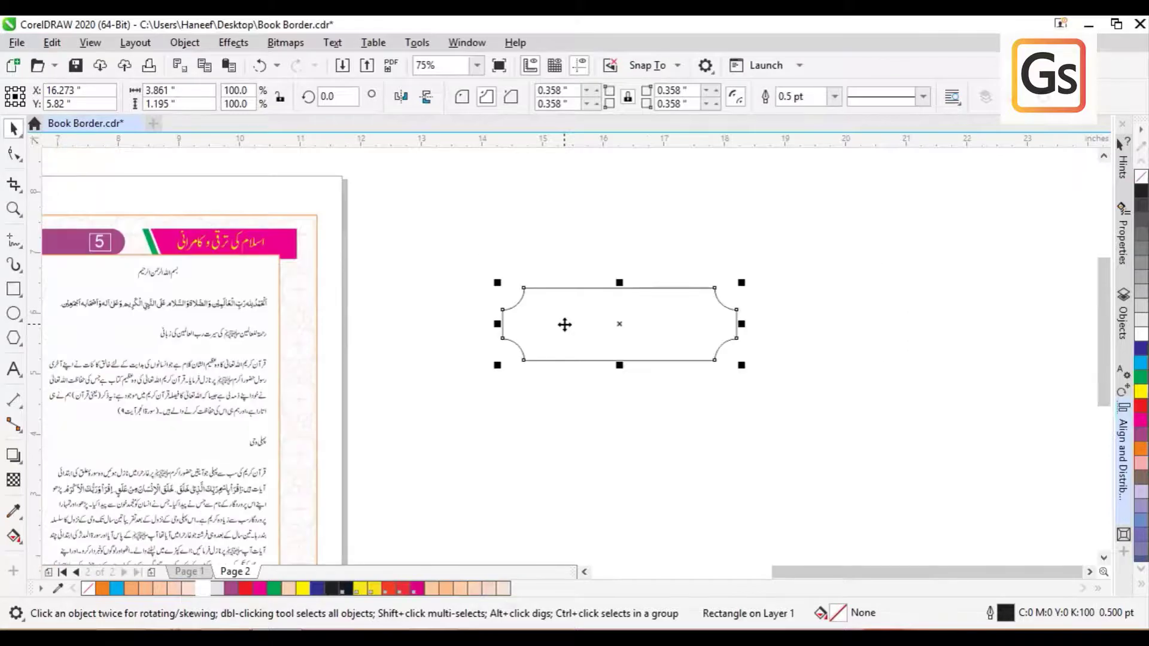
click(377, 242)
click(566, 317)
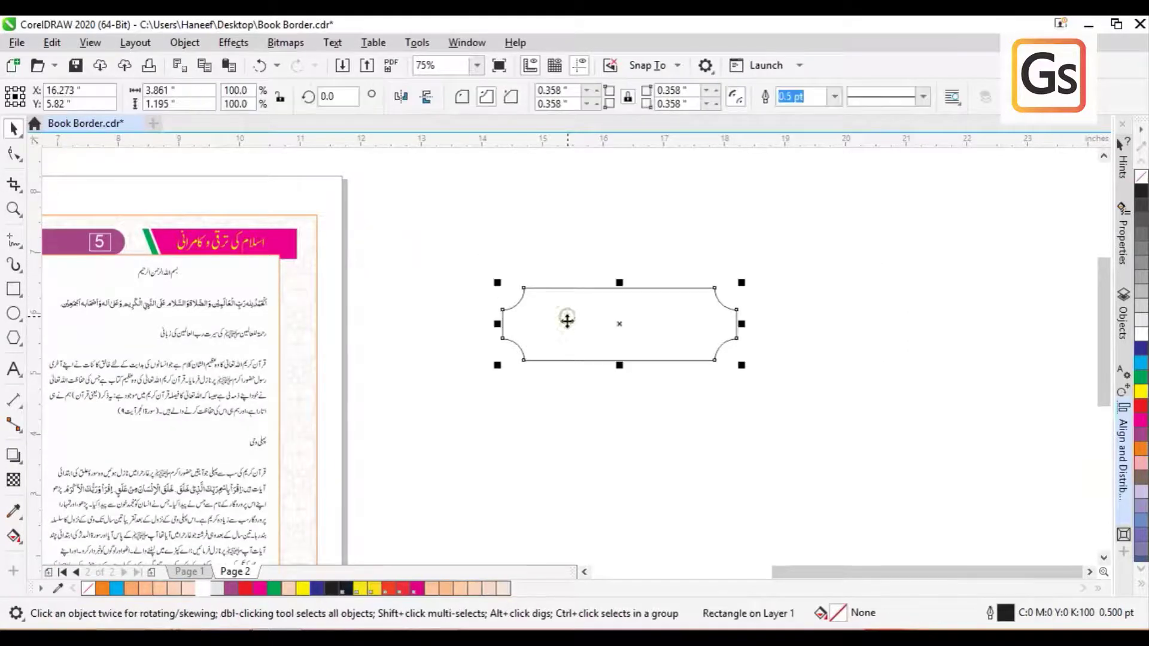
drag(615, 330, 162, 285)
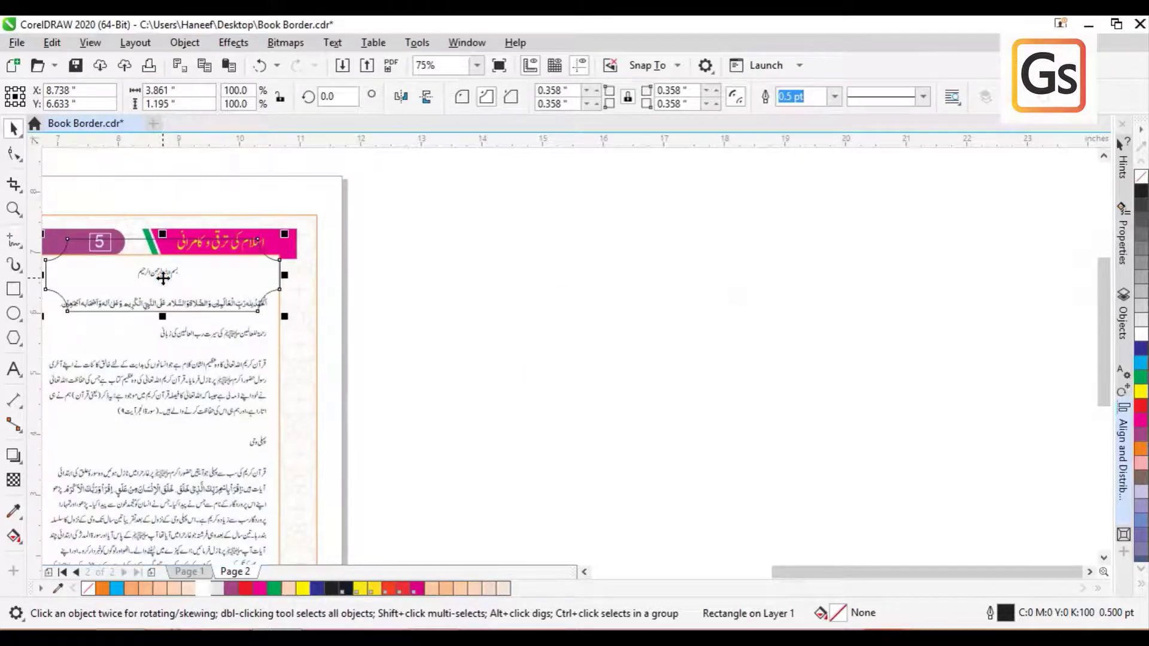
click(13, 208)
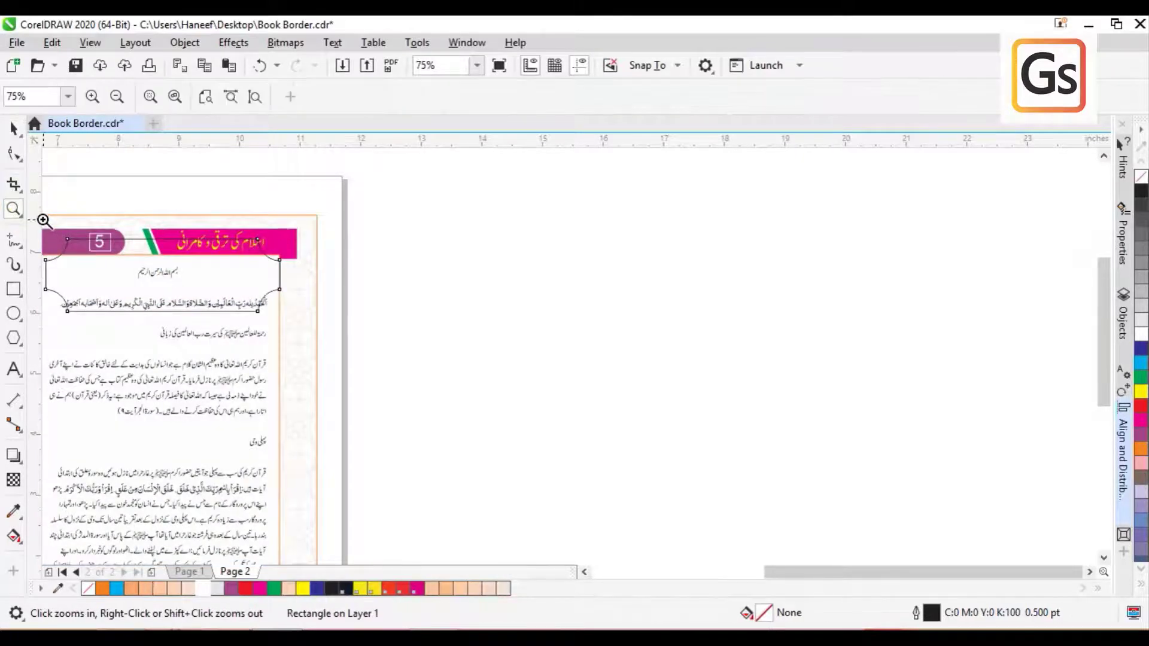
drag(44, 220, 269, 362)
click(14, 129)
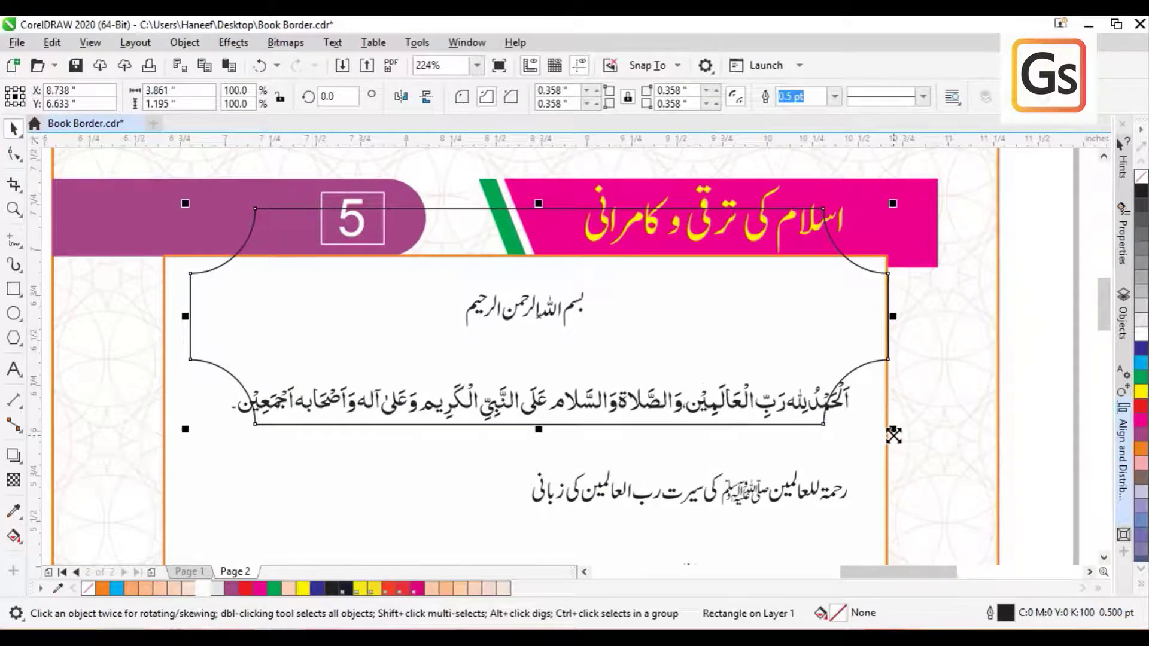
drag(894, 435, 588, 347)
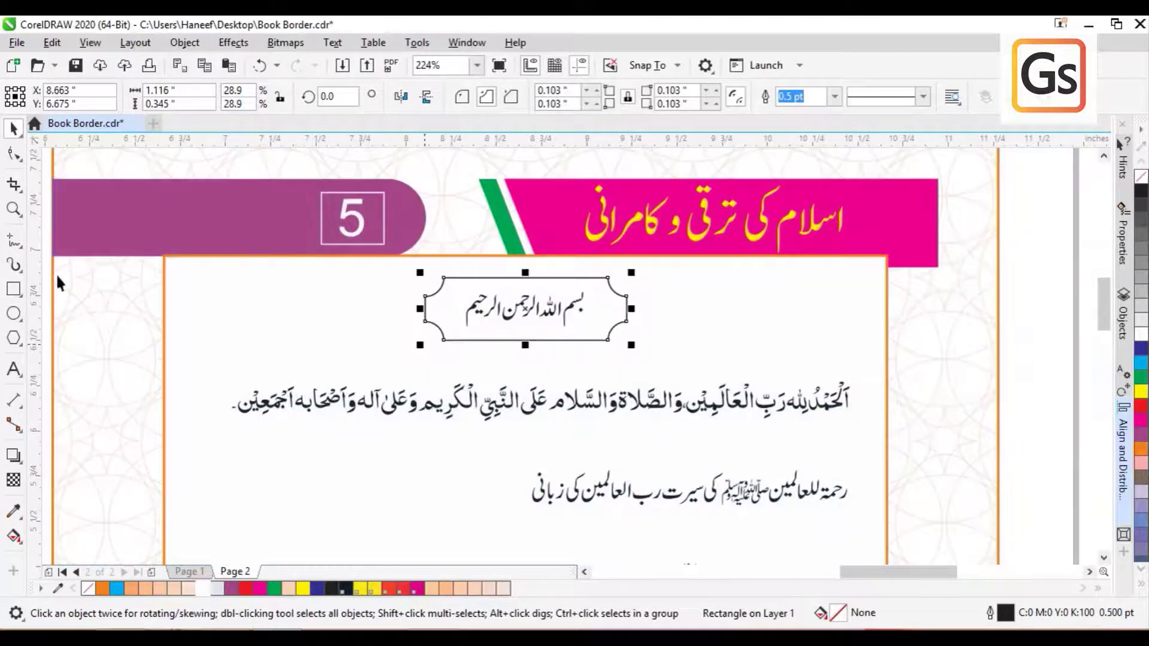
Colour the outline of the scalloped frame PANTONE Warm Red.
click(13, 209)
drag(369, 240, 660, 368)
click(14, 128)
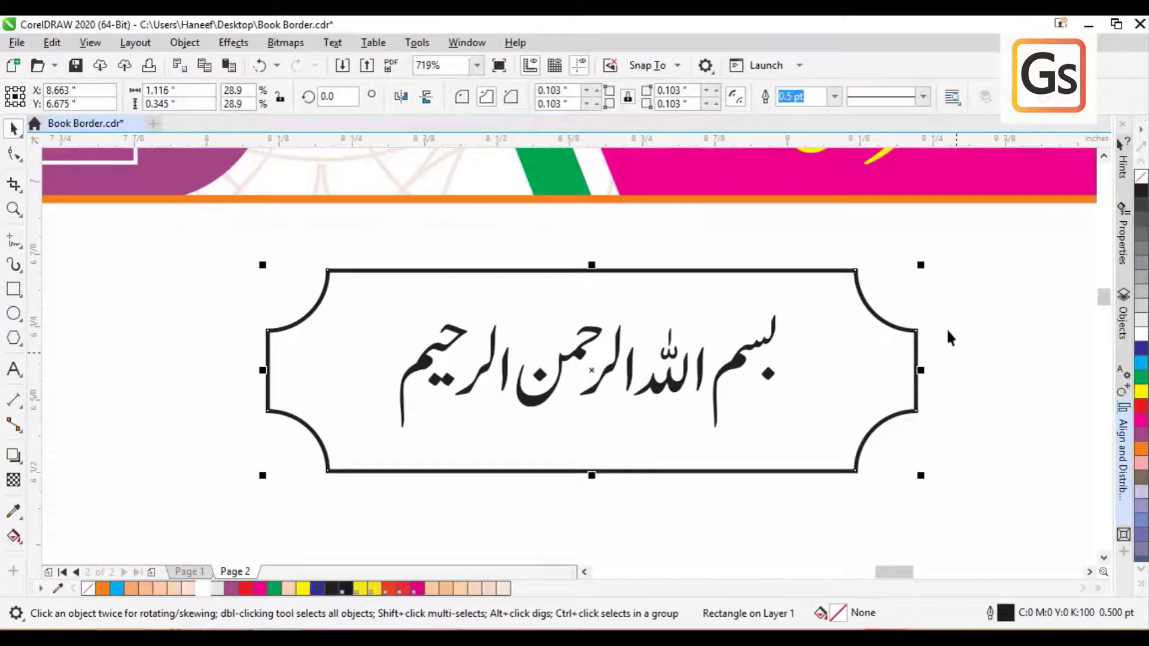
right_click(389, 589)
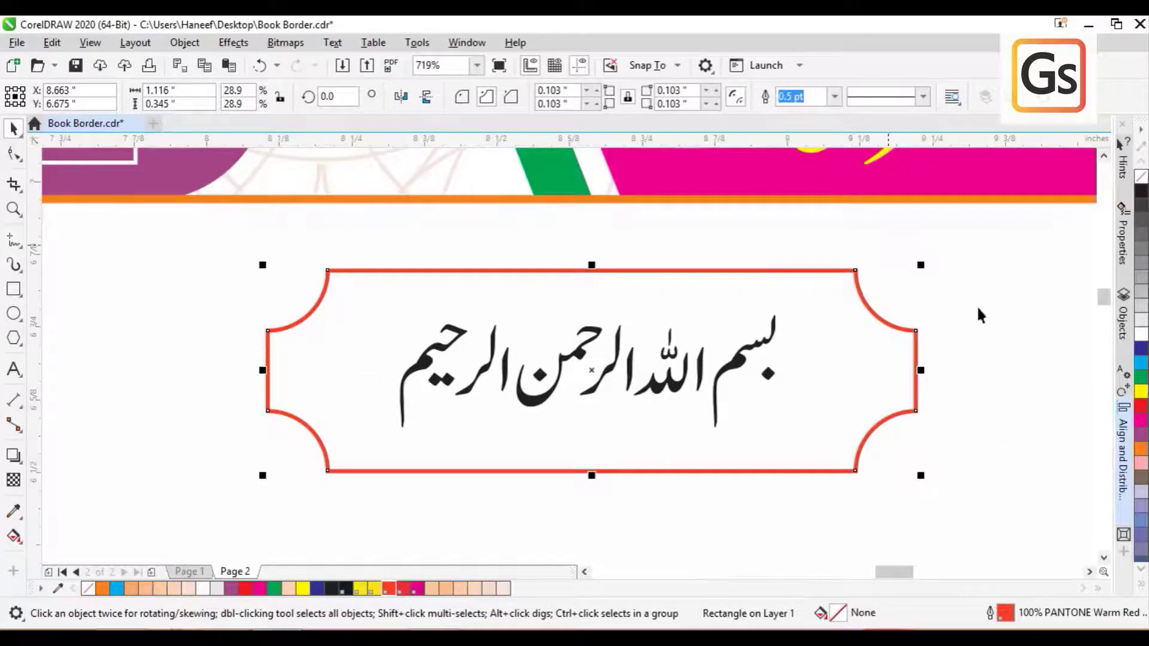
Ungroup the imported page text into separate objects.
click(969, 327)
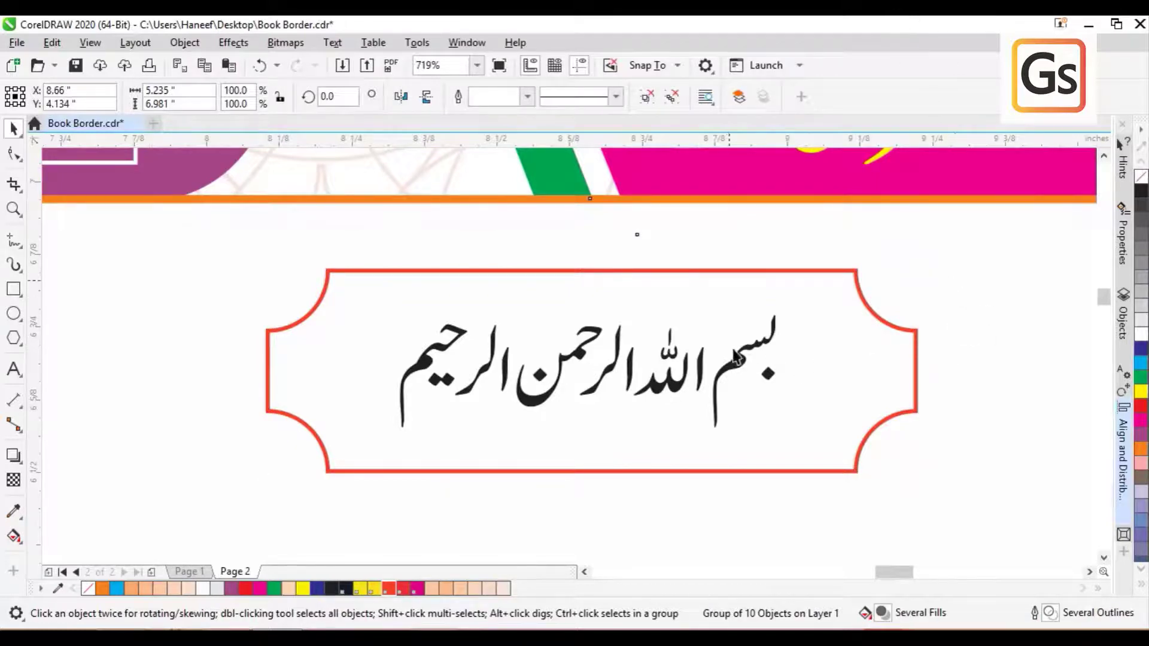
click(729, 374)
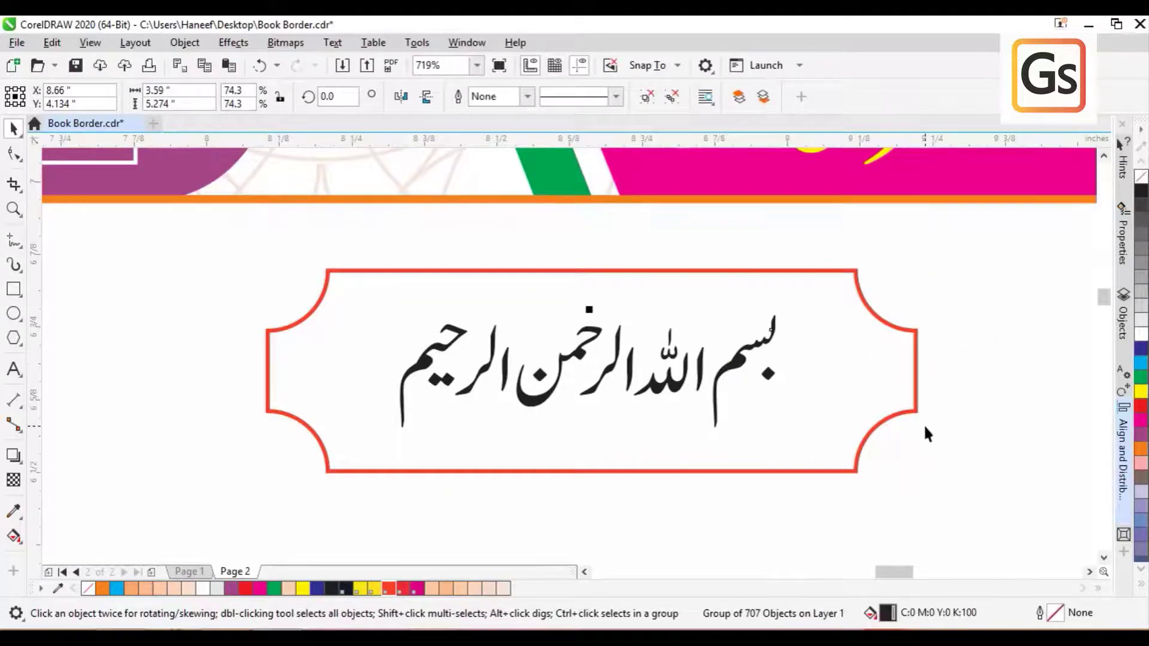
scroll(924, 424, down, 2)
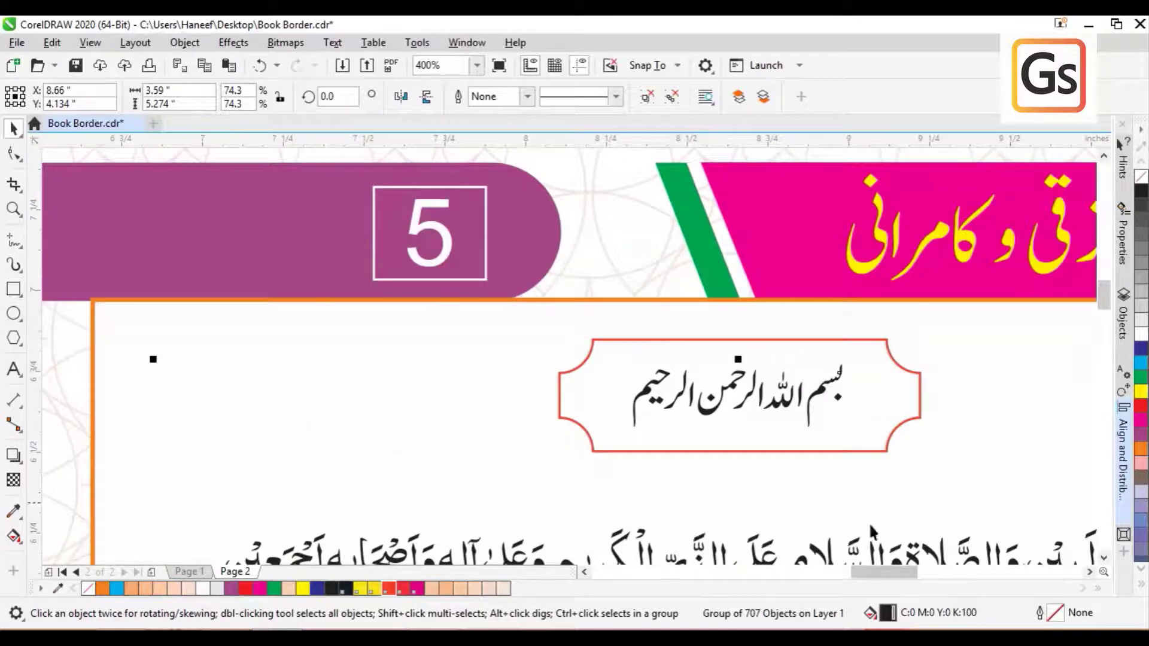
click(646, 99)
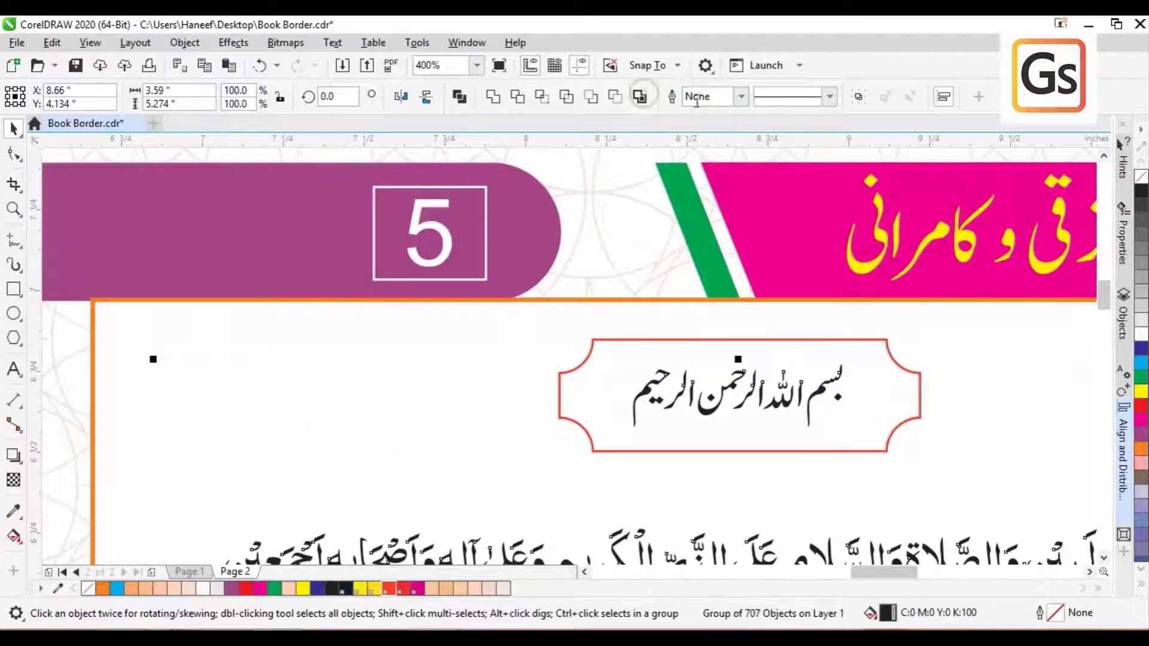
Group the pieces of the Bismillah line and enlarge it proportionally to about 127%, about 0.82 by 0.25 inches, within its frame.
click(351, 364)
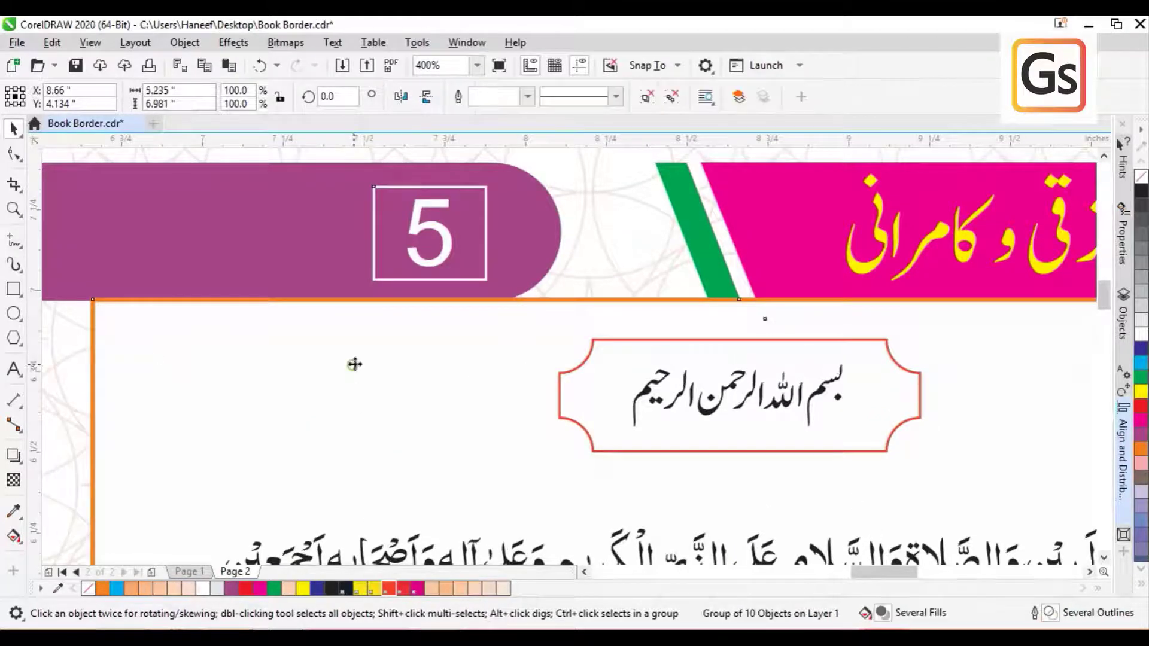
ctrl+click(655, 400)
click(501, 392)
scroll(498, 386, down, 1)
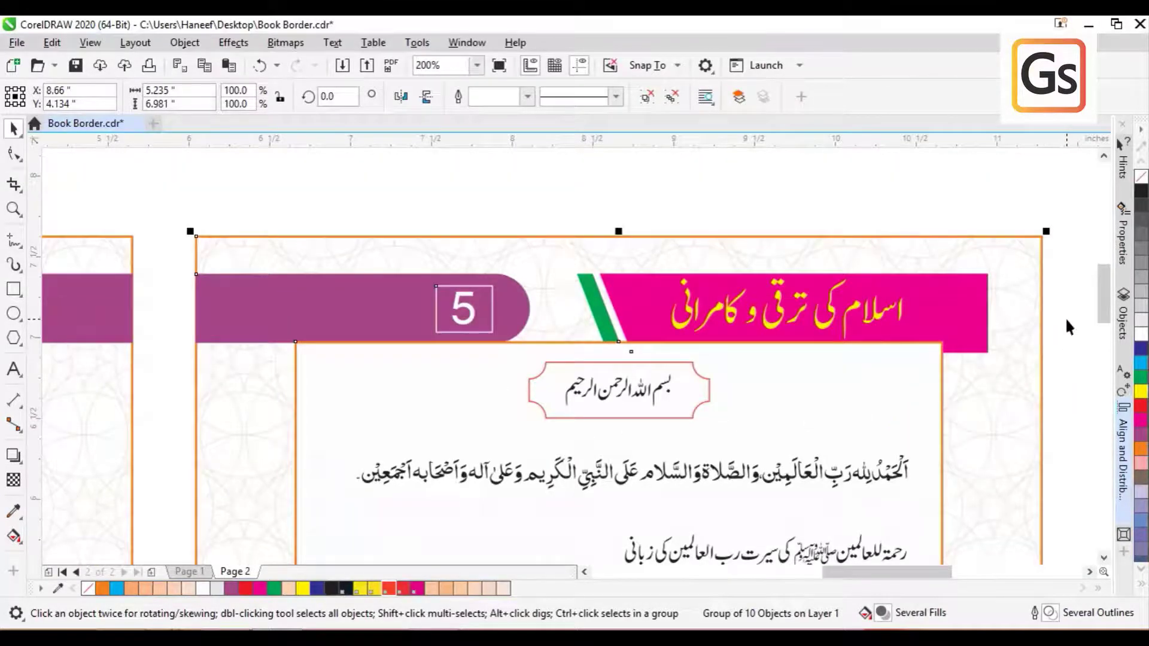
drag(1066, 319, 555, 420)
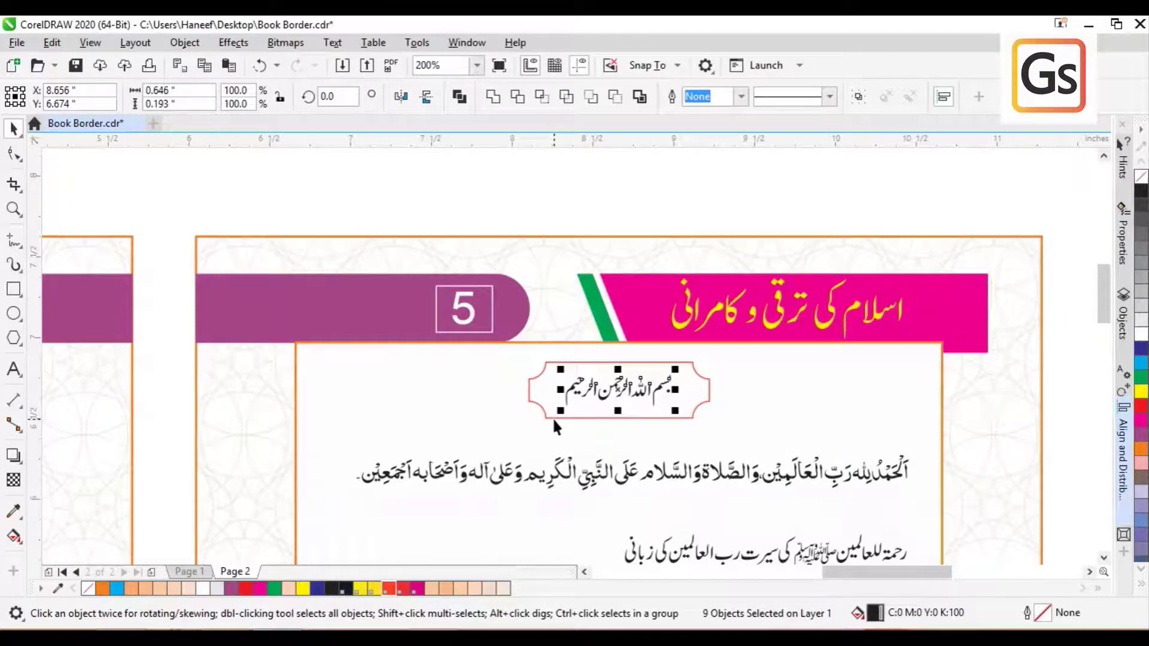
key(ctrl+g)
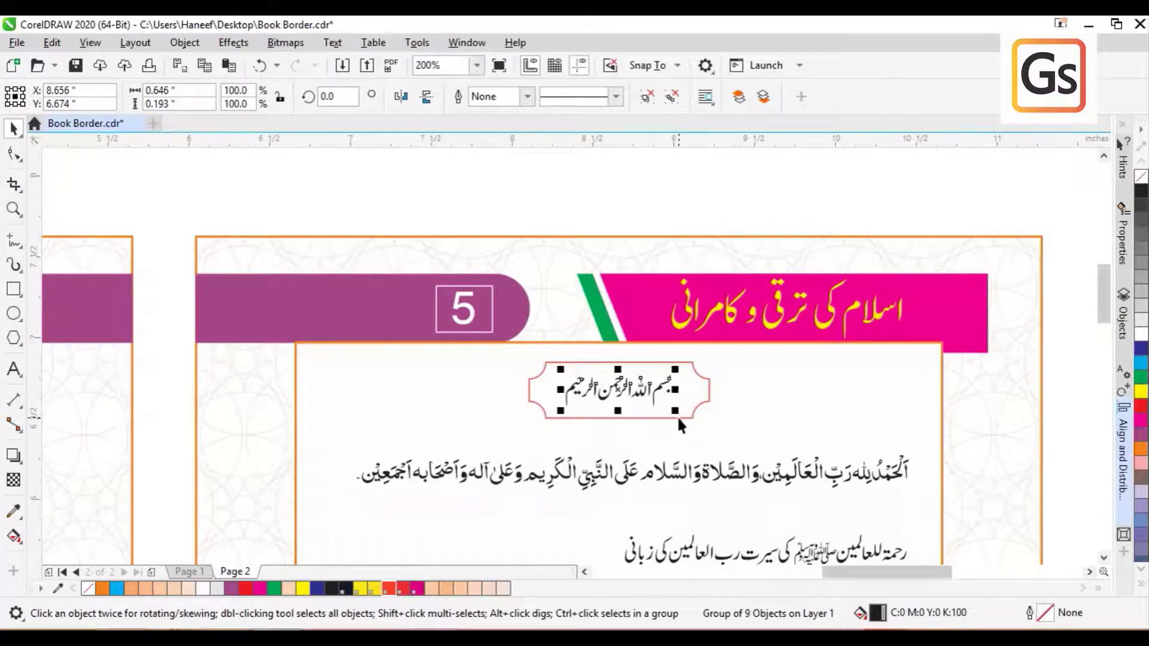
drag(677, 416, 692, 425)
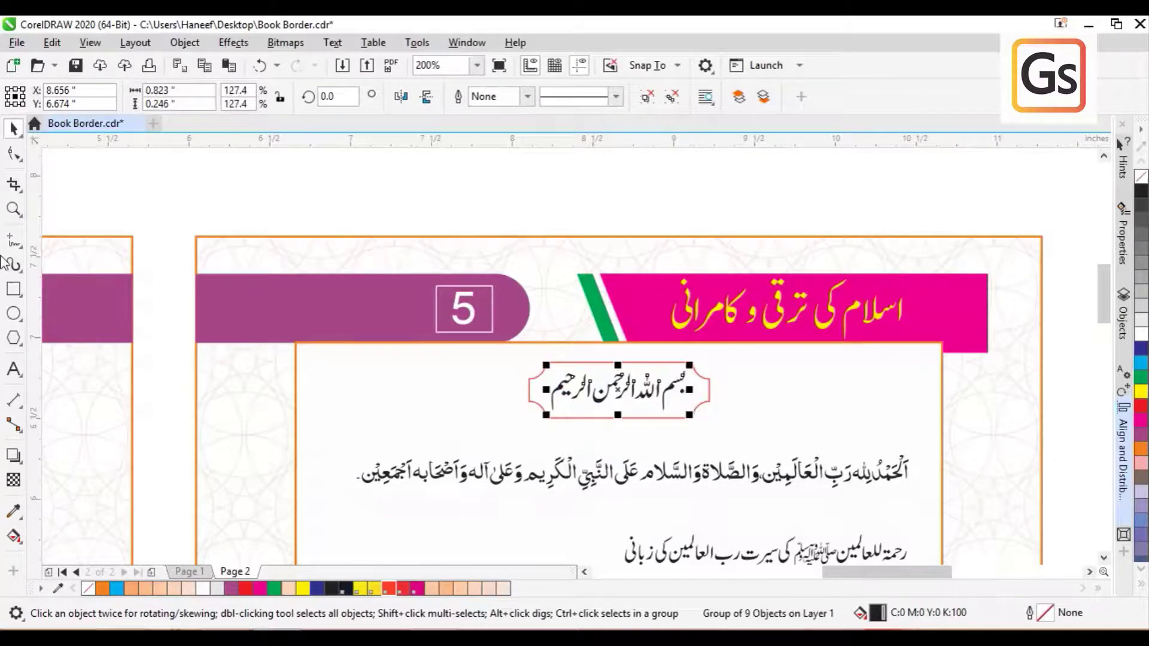
Try blue, yellow, green, magenta, cyan and purple fills on the Bismillah line.
click(14, 209)
drag(500, 333, 729, 446)
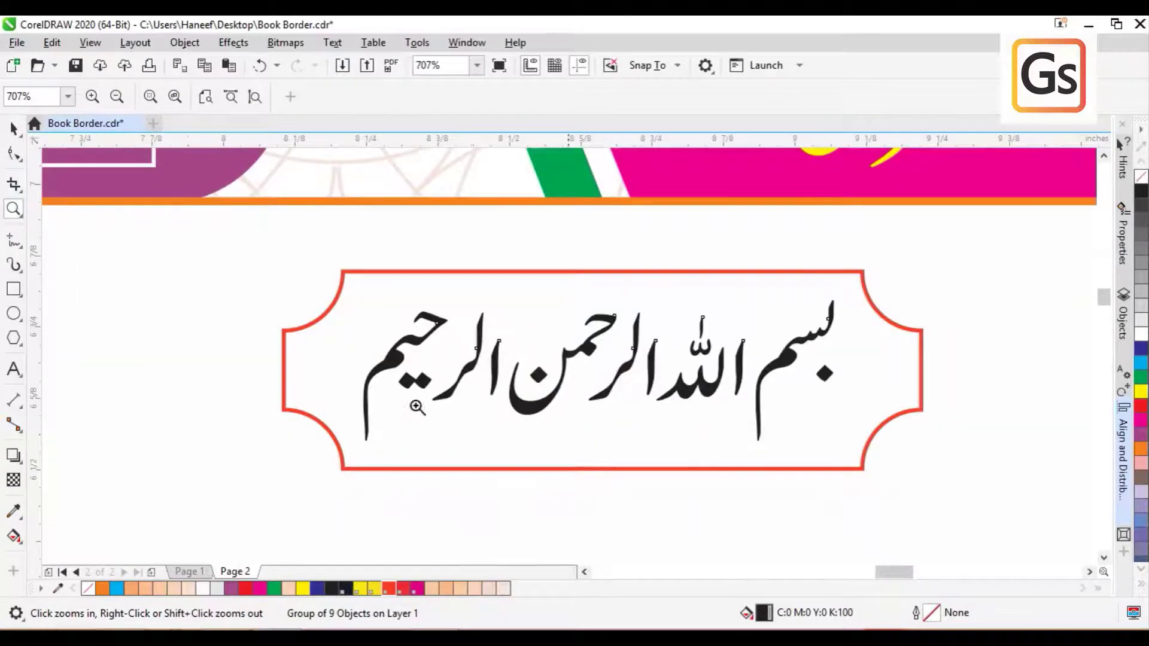
click(12, 128)
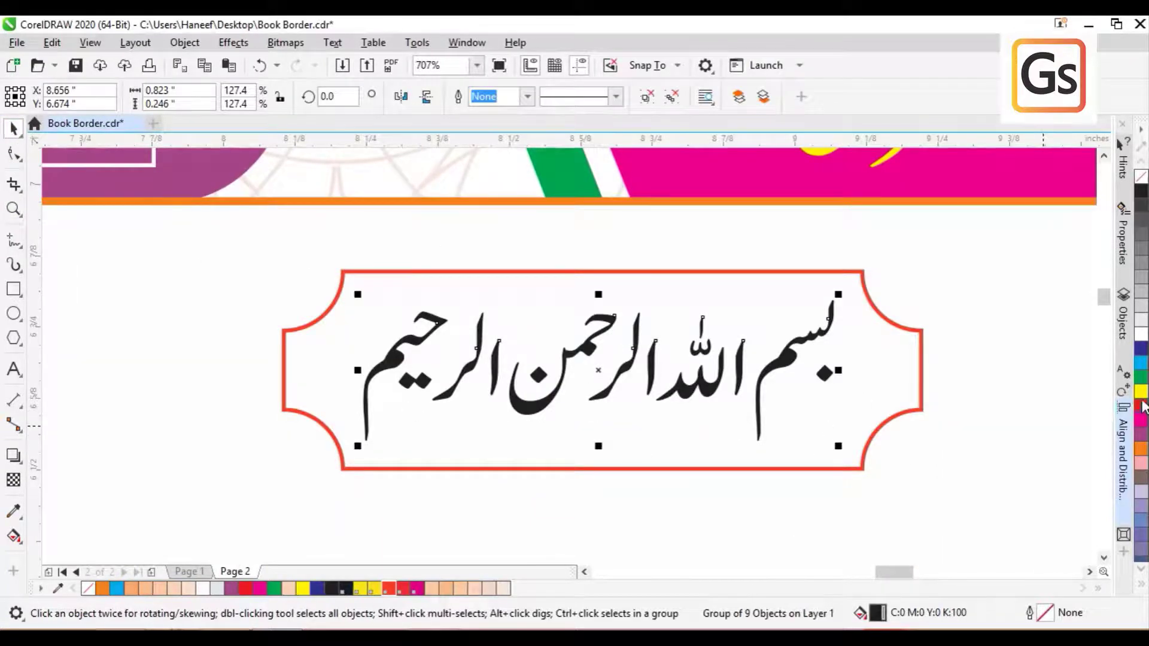
click(1141, 350)
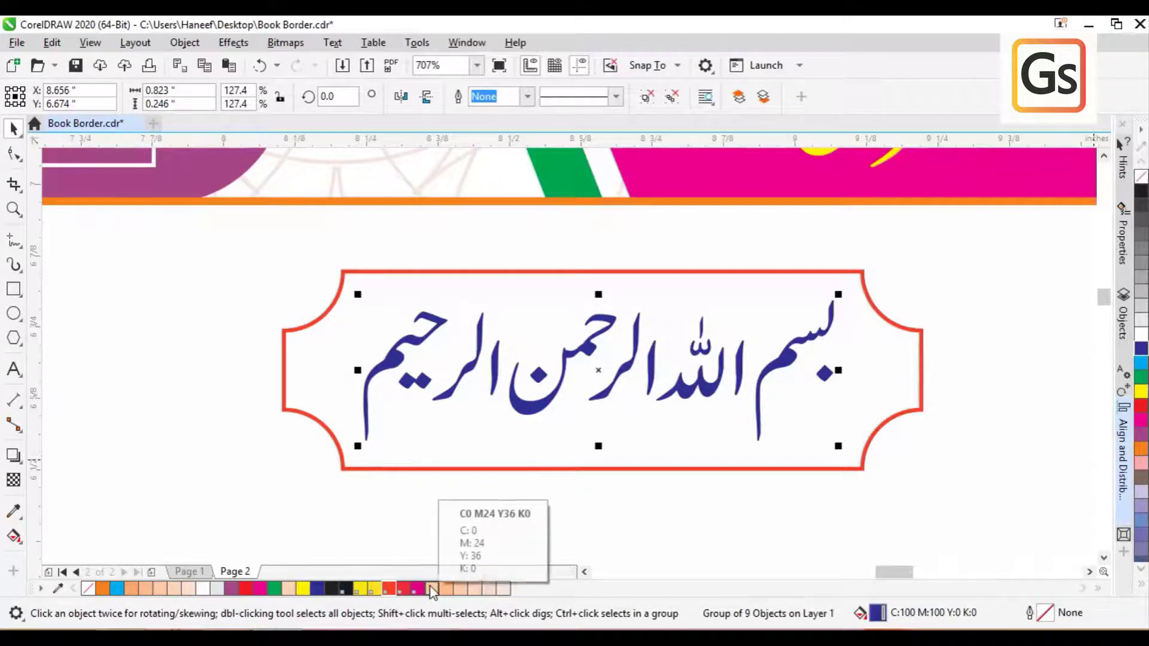
click(304, 590)
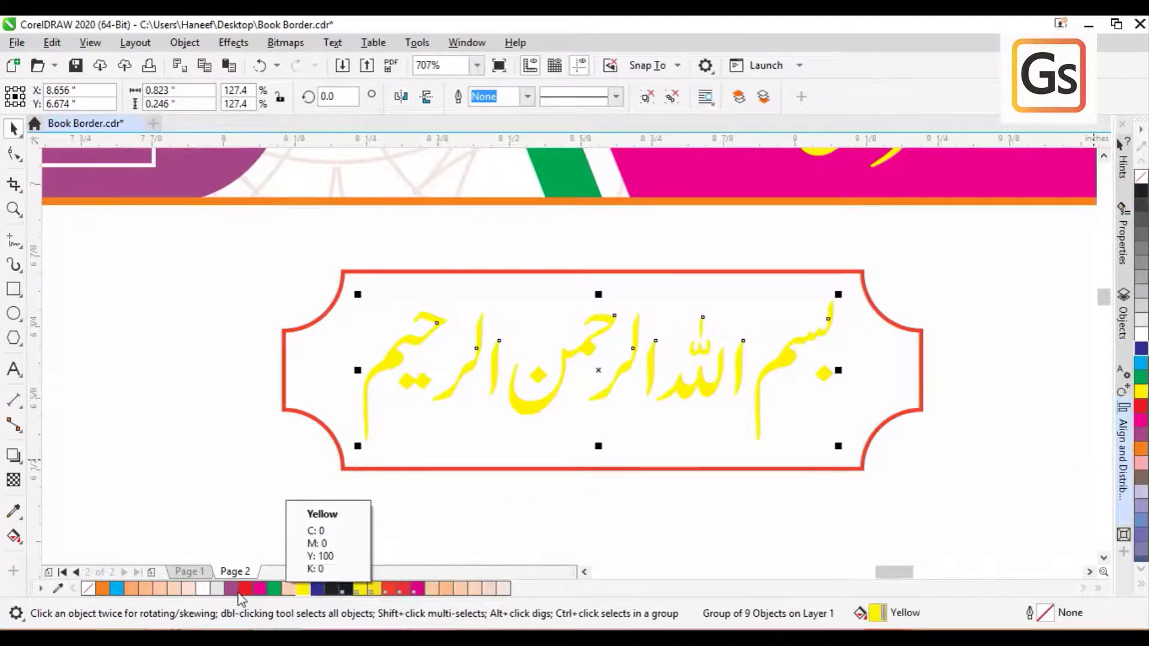
click(274, 589)
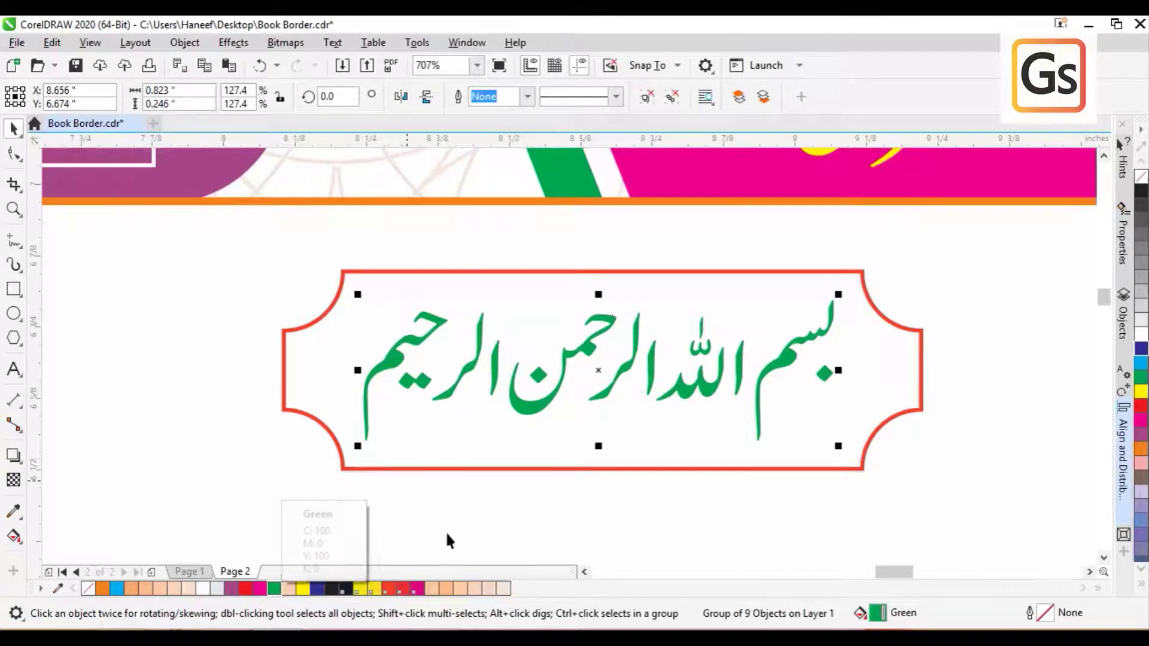
click(263, 589)
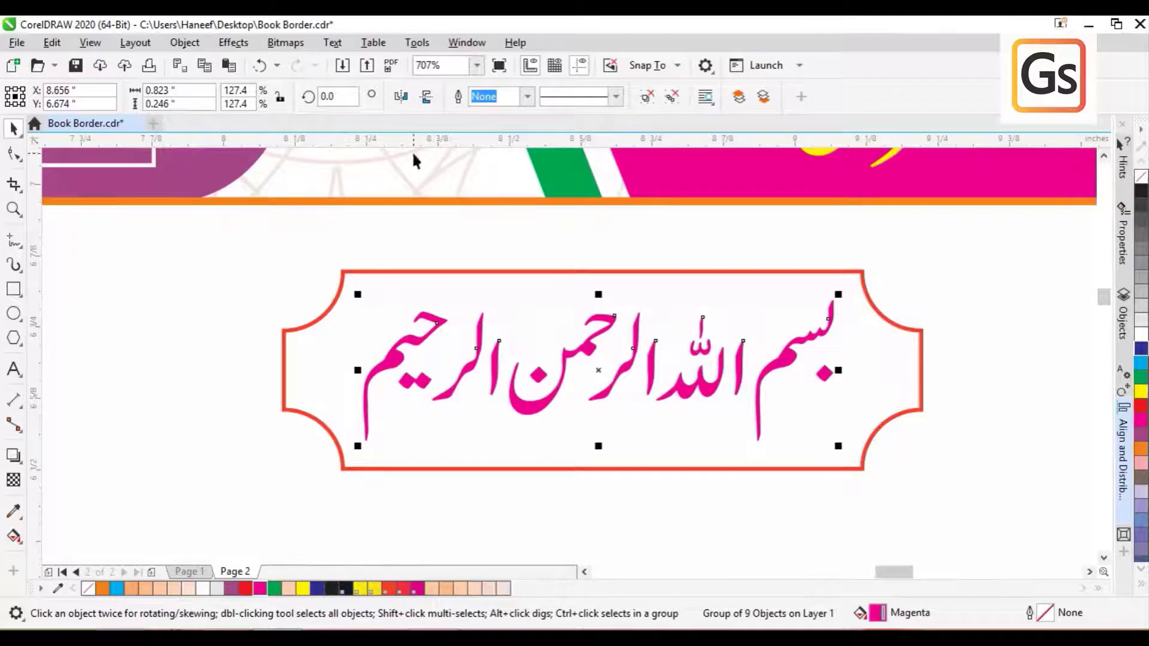
click(117, 591)
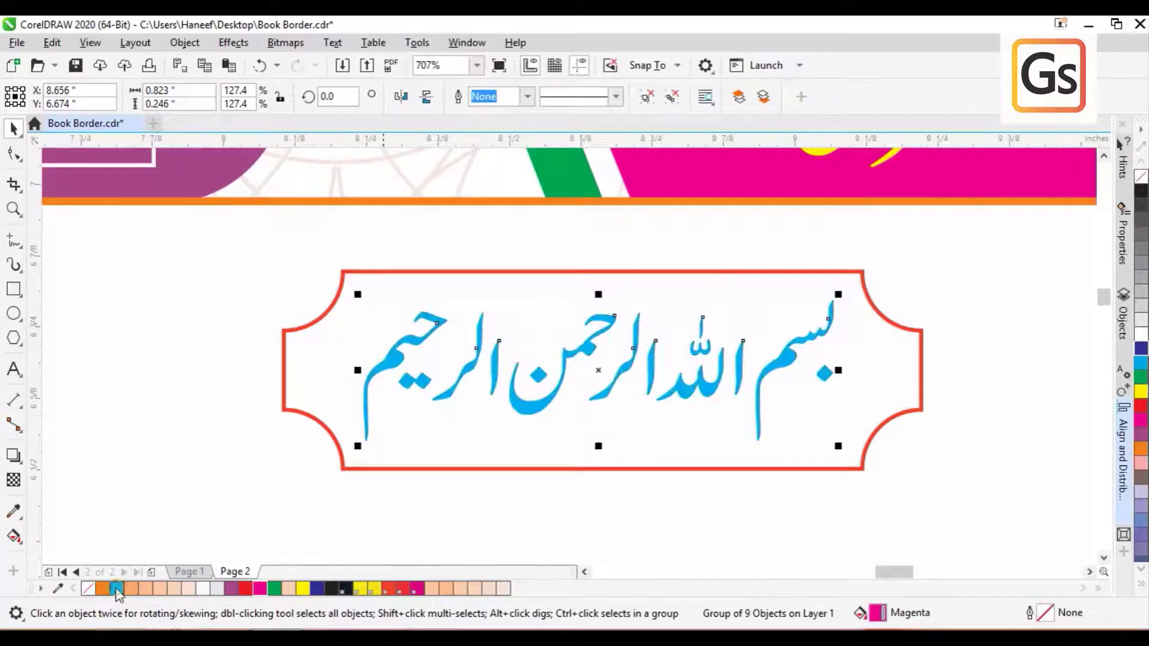
click(234, 589)
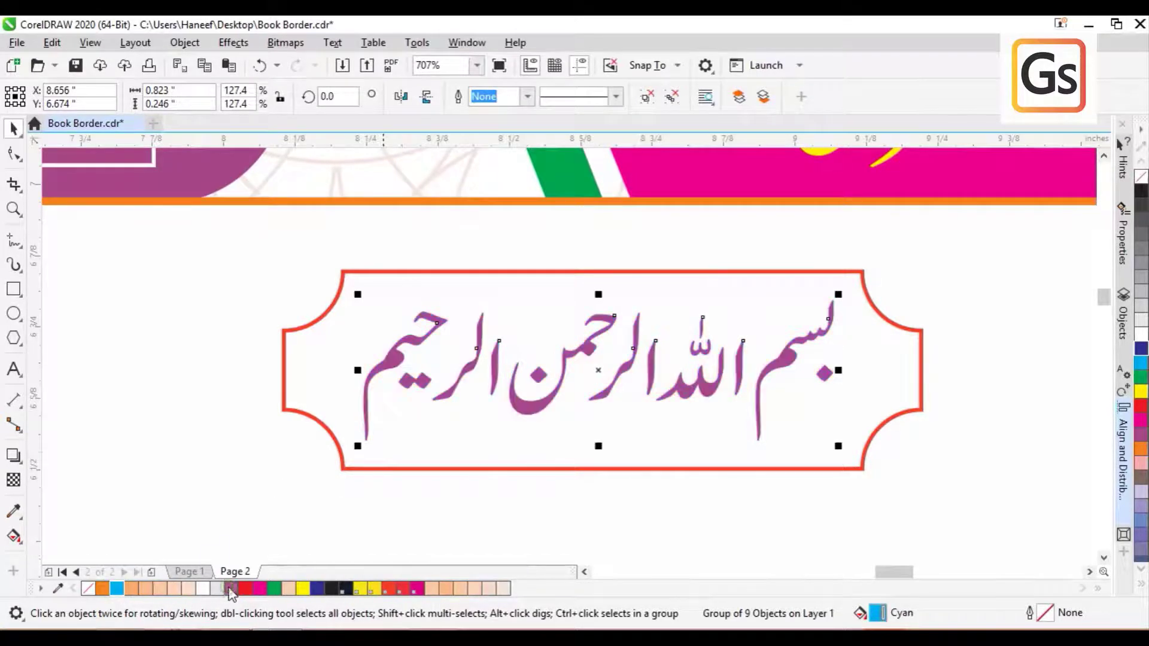
Fill the Bismillah line with the magenta PANTONE Hexachrome colour.
click(417, 589)
scroll(387, 388, down, 2)
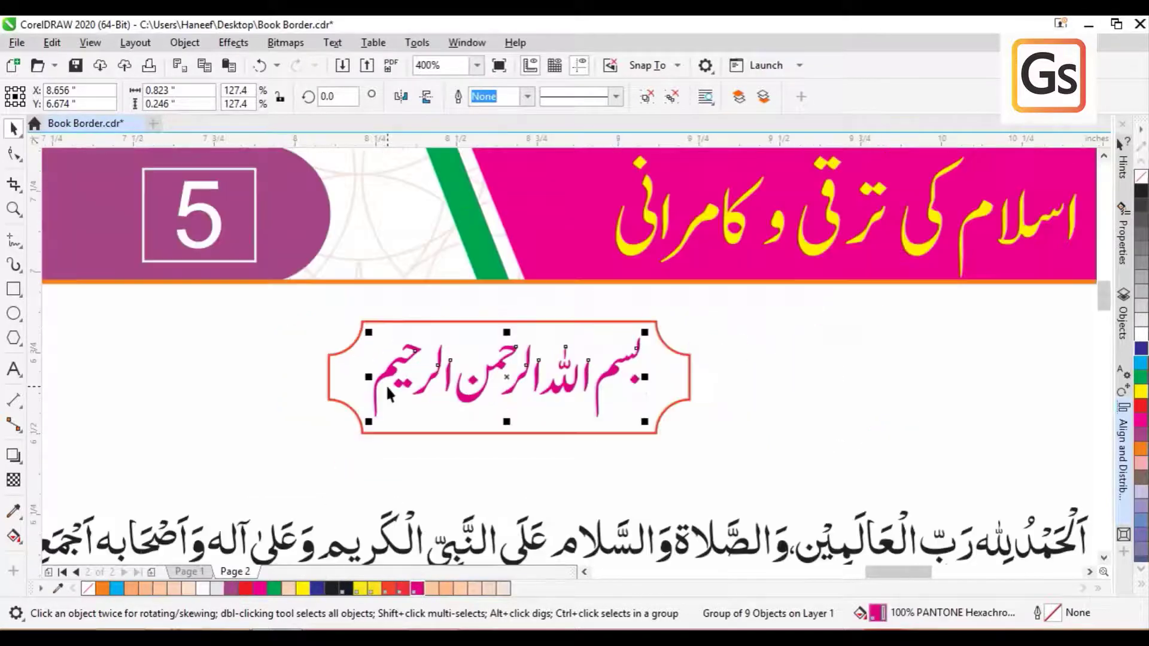
Try a cyan outline on the Bismillah frame, and settle on green for the outline colour.
click(568, 433)
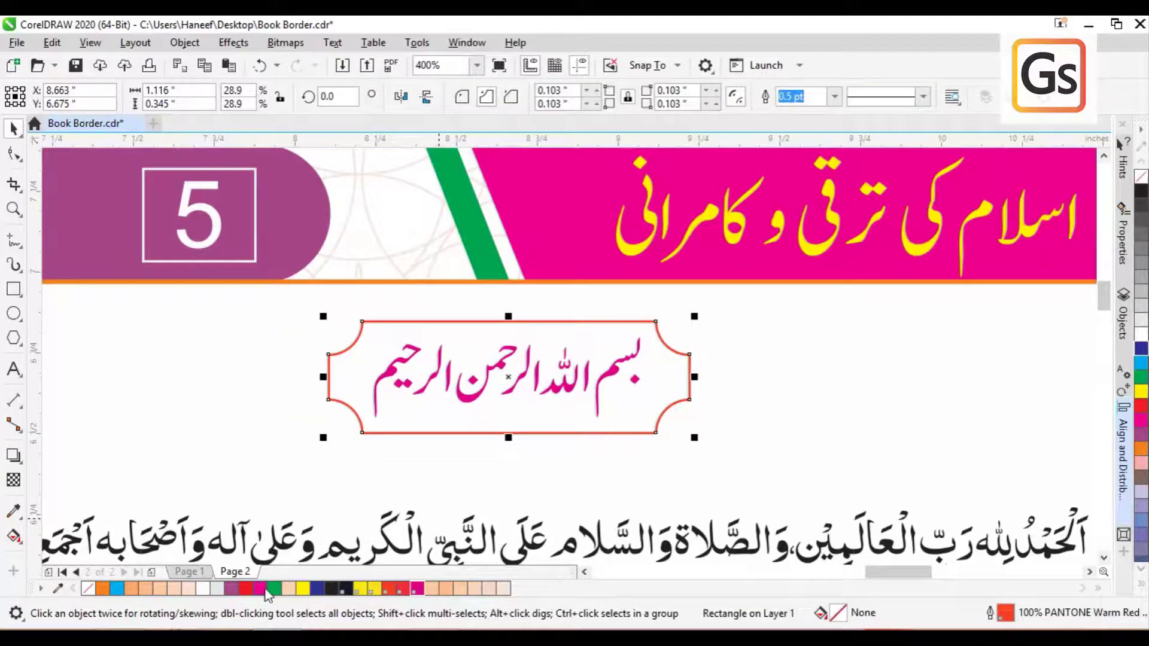
right_click(117, 590)
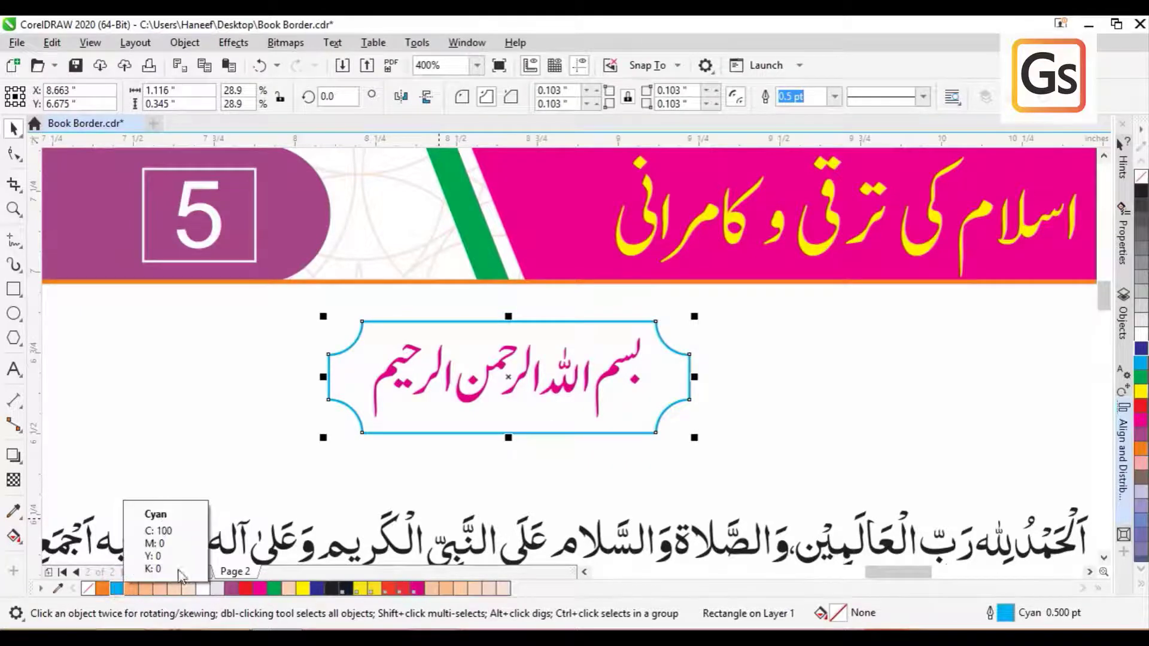
right_click(276, 590)
click(92, 279)
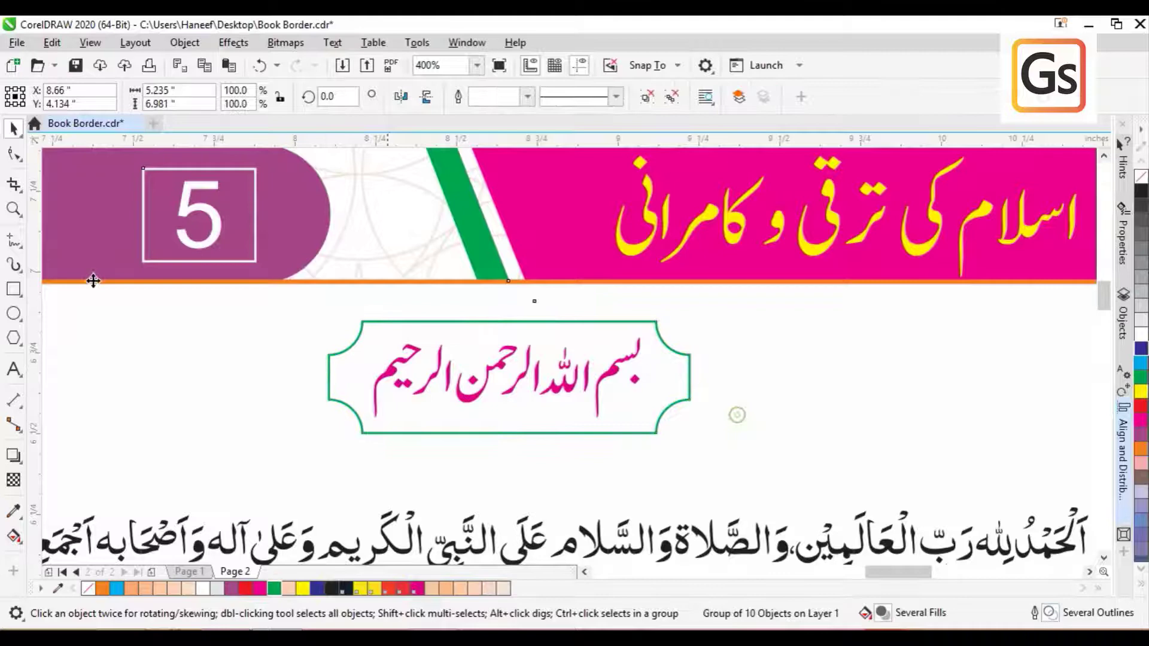
Enlarge the Bismillah line proportionally about its centre to about 134.5%, about 0.87 by 0.26 inches, within the frame.
click(14, 209)
drag(286, 275, 749, 477)
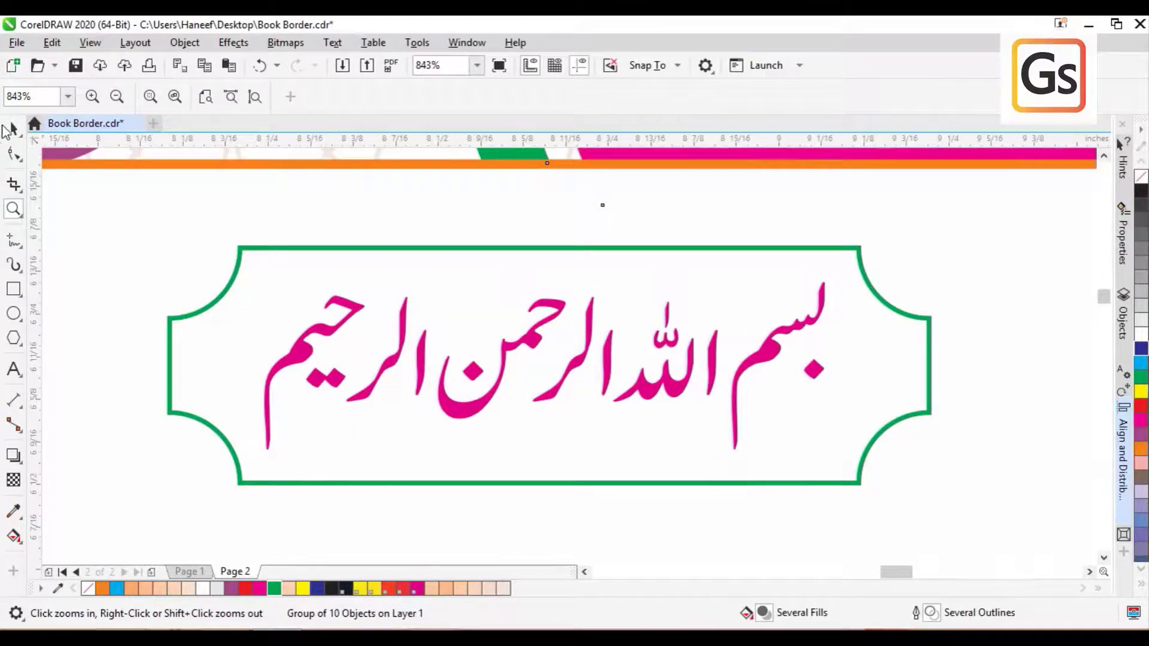
click(12, 128)
click(386, 377)
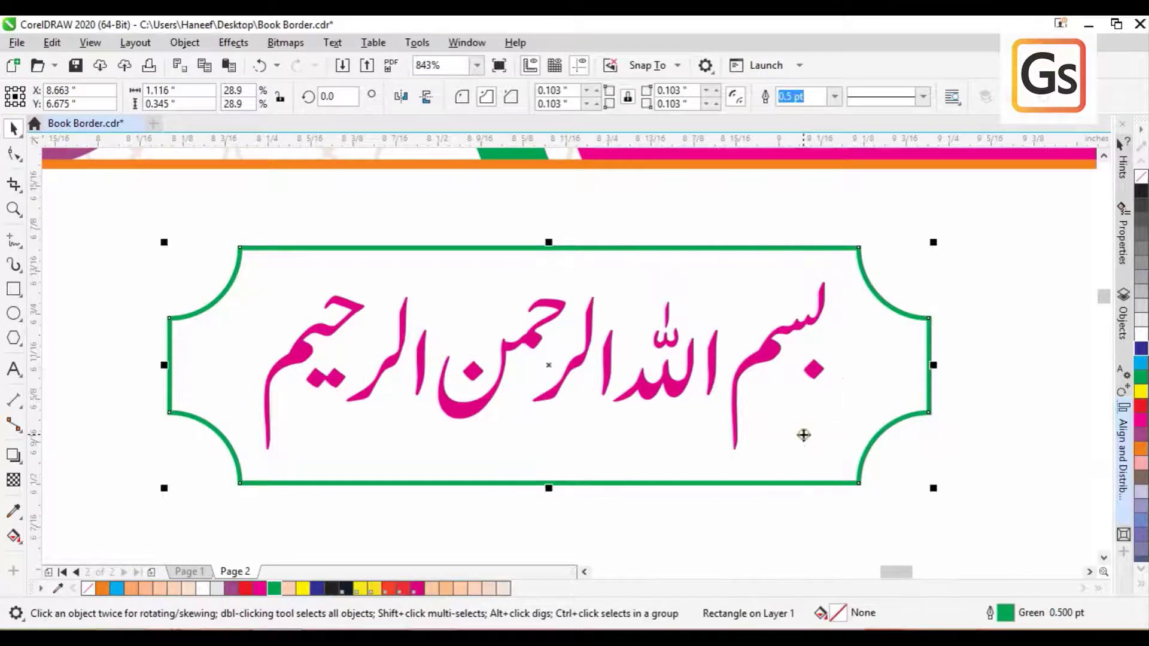
click(955, 237)
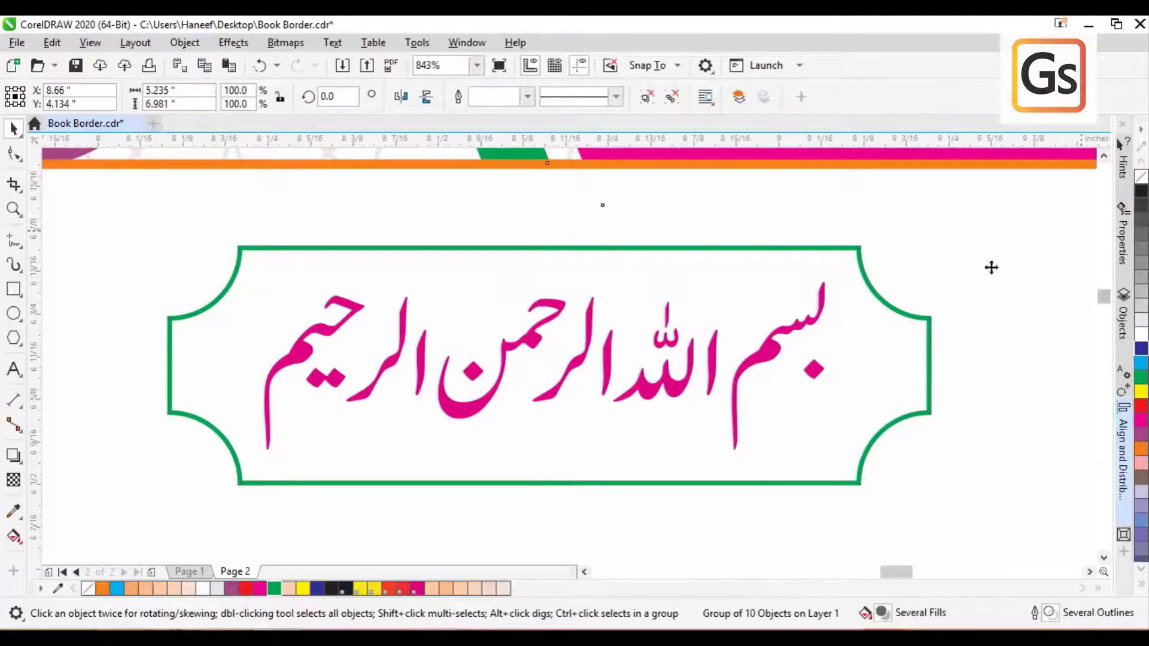
click(778, 359)
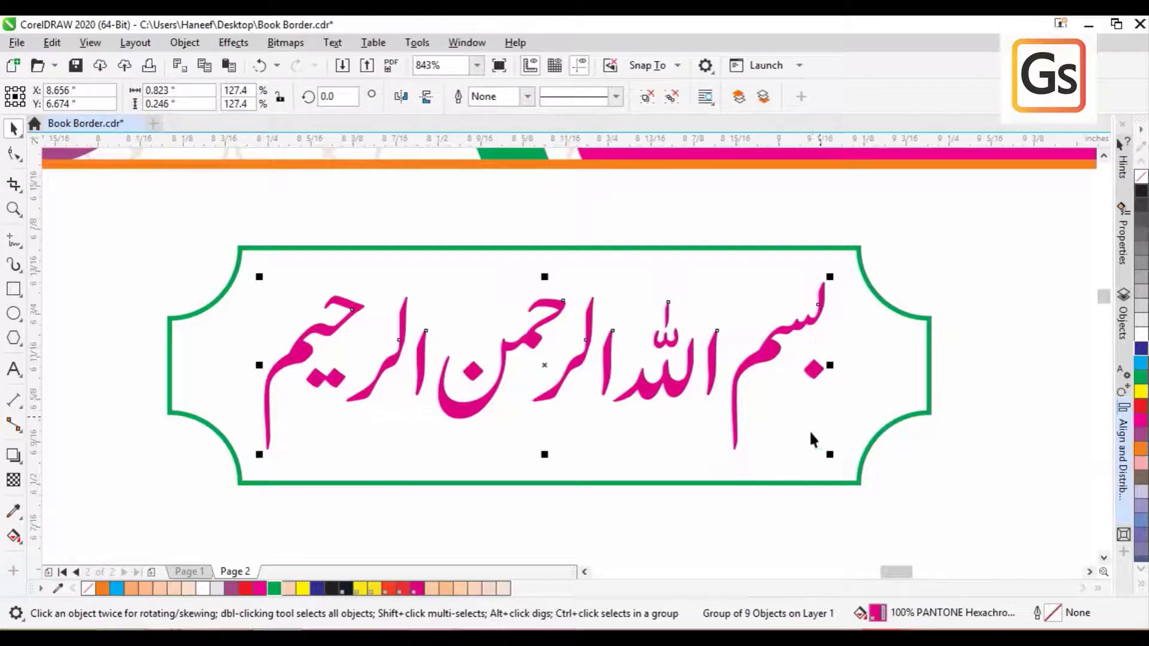
drag(832, 457, 848, 461)
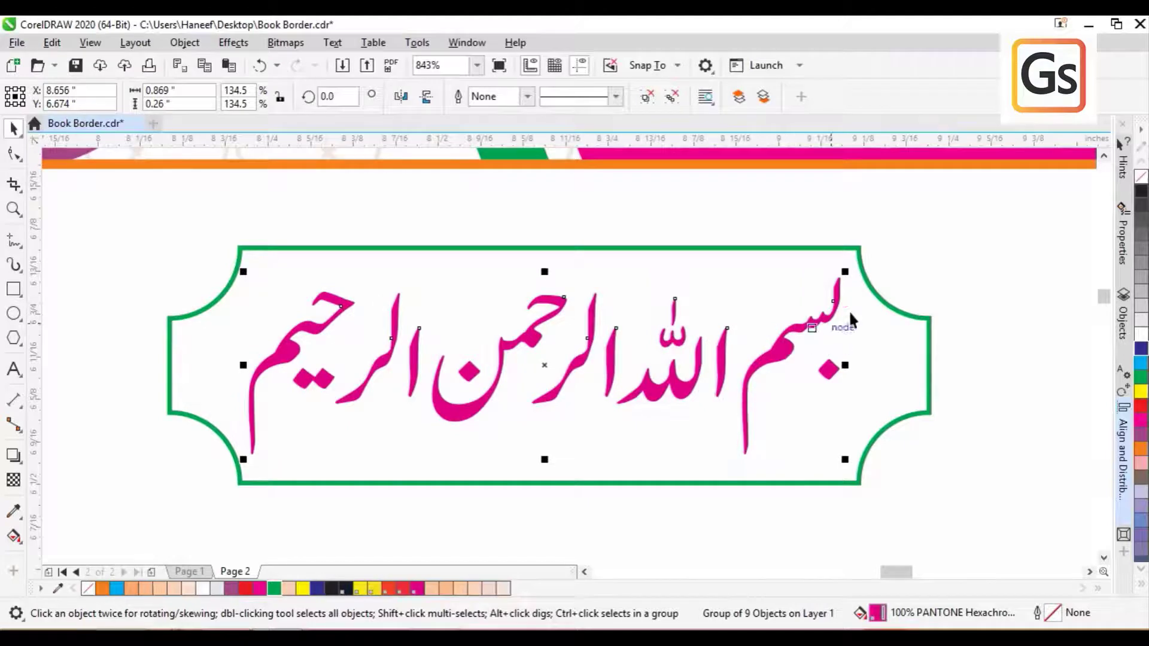
Reduce the height of the green Bismillah frame about its centre to about 0.3 inches, keeping its width.
click(632, 485)
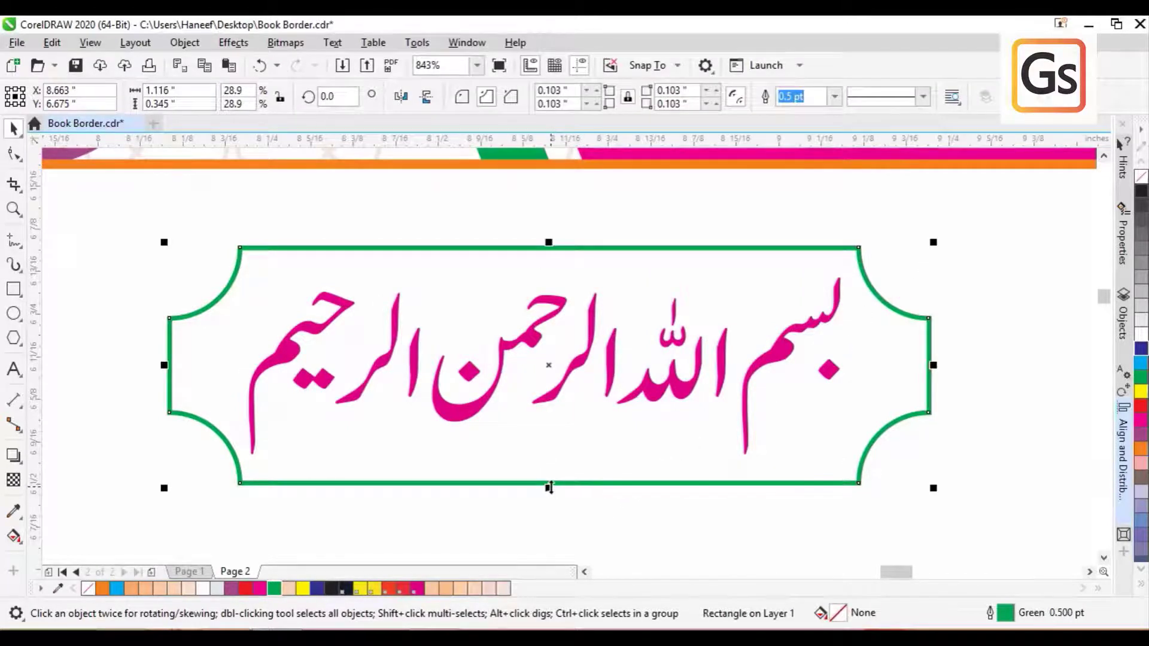
drag(549, 488, 552, 463)
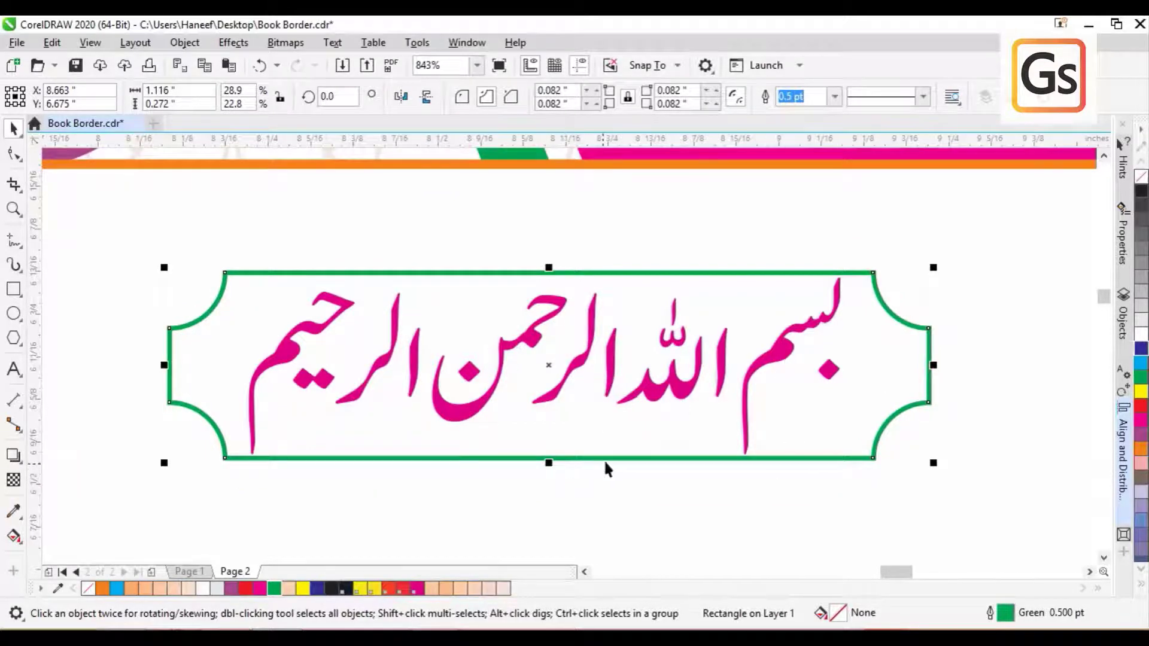
drag(548, 463, 562, 472)
scroll(562, 473, down, 1)
scroll(562, 473, down, 1)
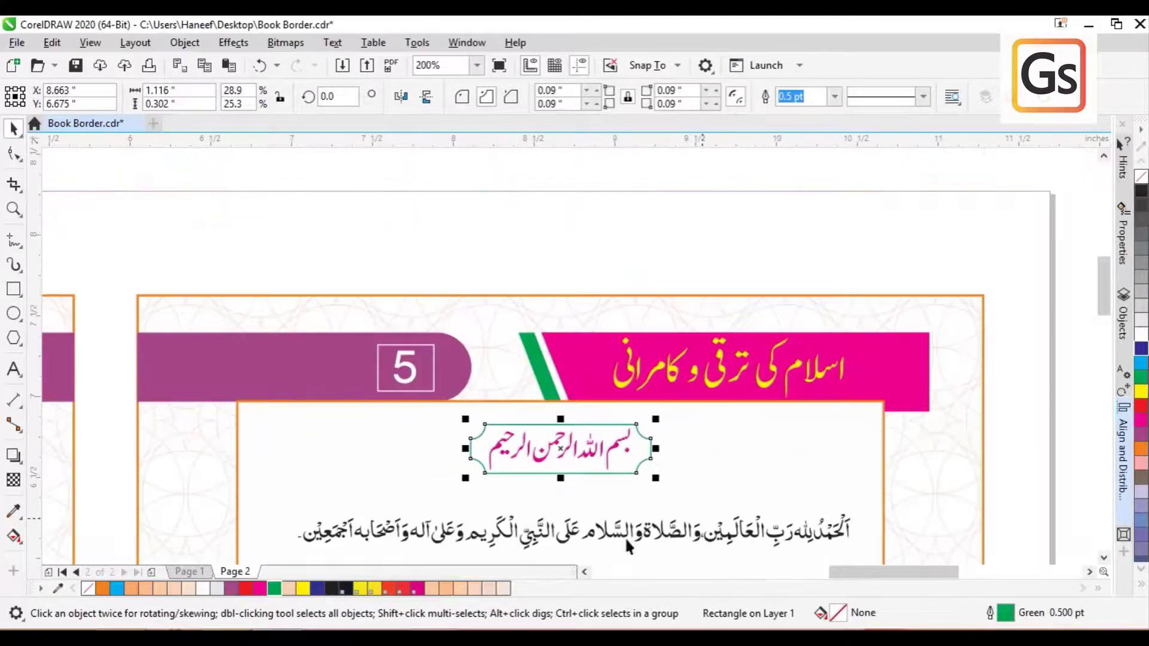
click(1068, 366)
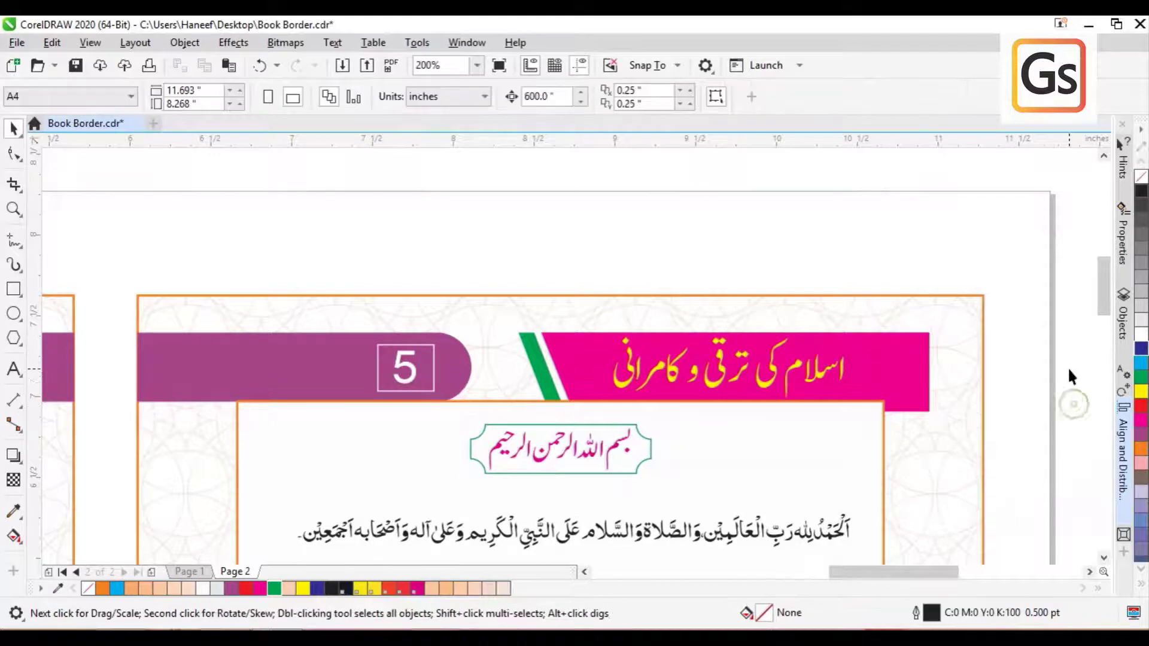
Move the پہلی وحی subheading horizontally to the middle of the page 5 text column and group its pieces.
scroll(1067, 368, down, 1)
drag(1104, 332, 1104, 372)
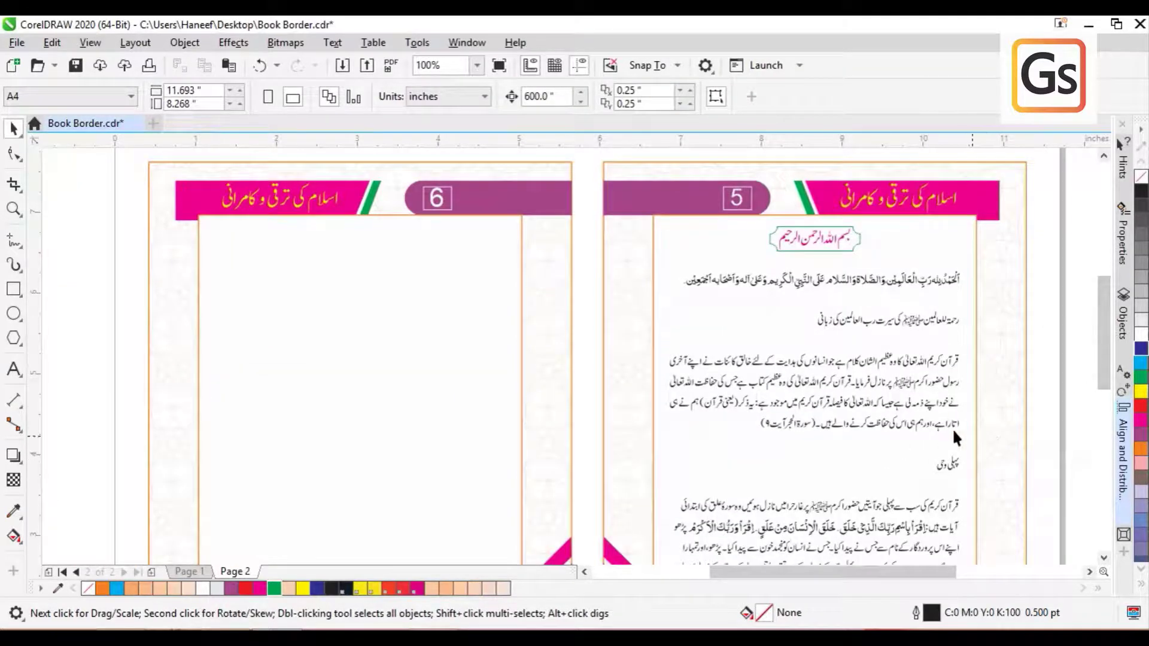
click(950, 464)
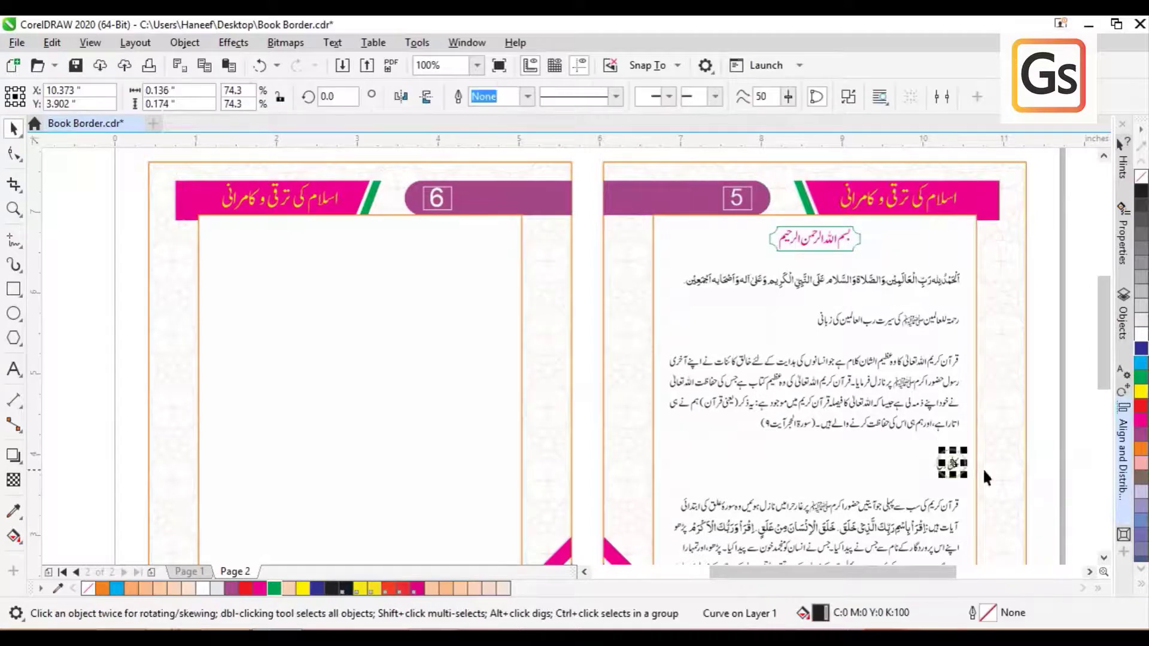
click(1076, 432)
drag(946, 476, 833, 476)
key(ctrl+g)
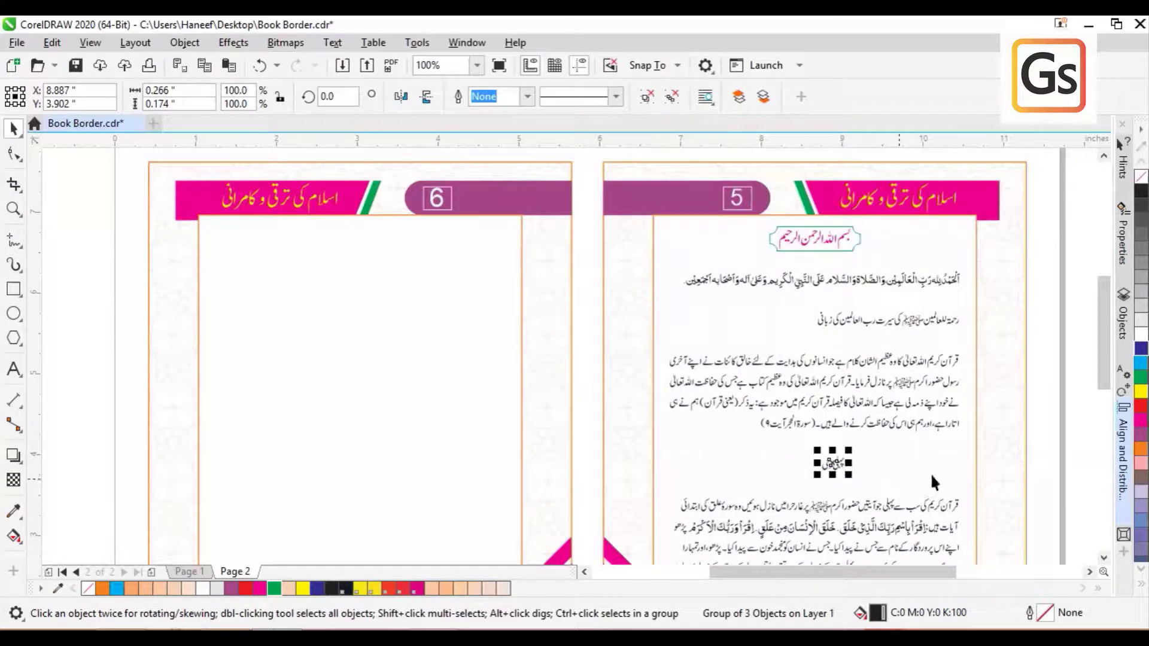
Copy the green Bismillah frame straight down onto the پہلی وحی subheading.
click(848, 245)
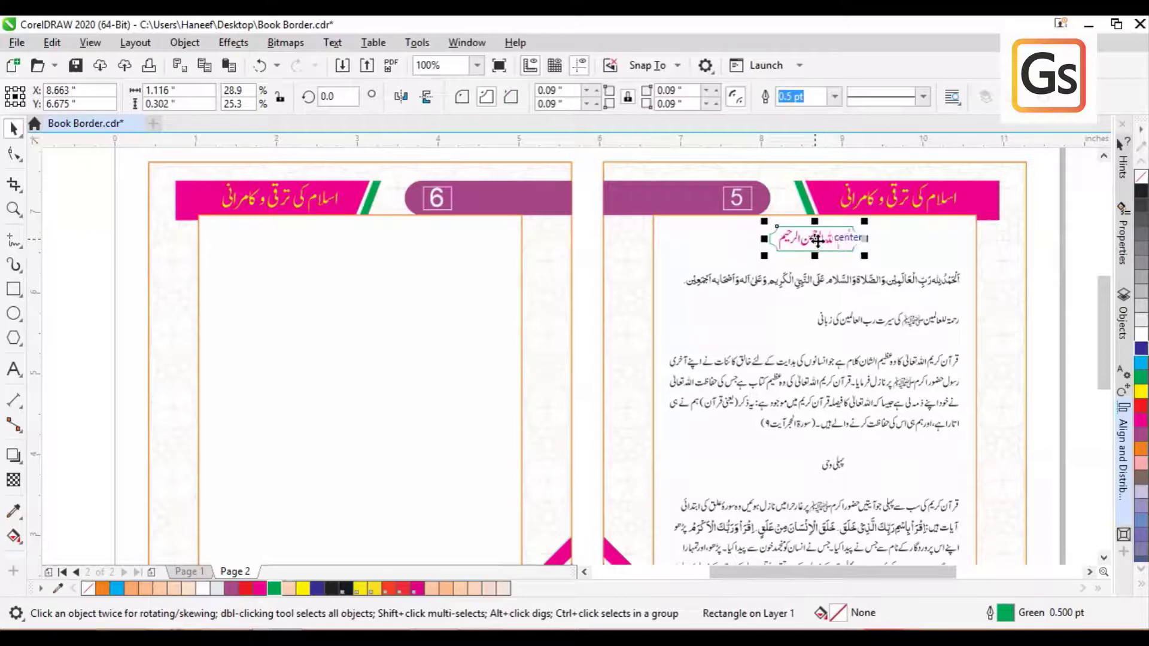
drag(824, 250, 817, 463)
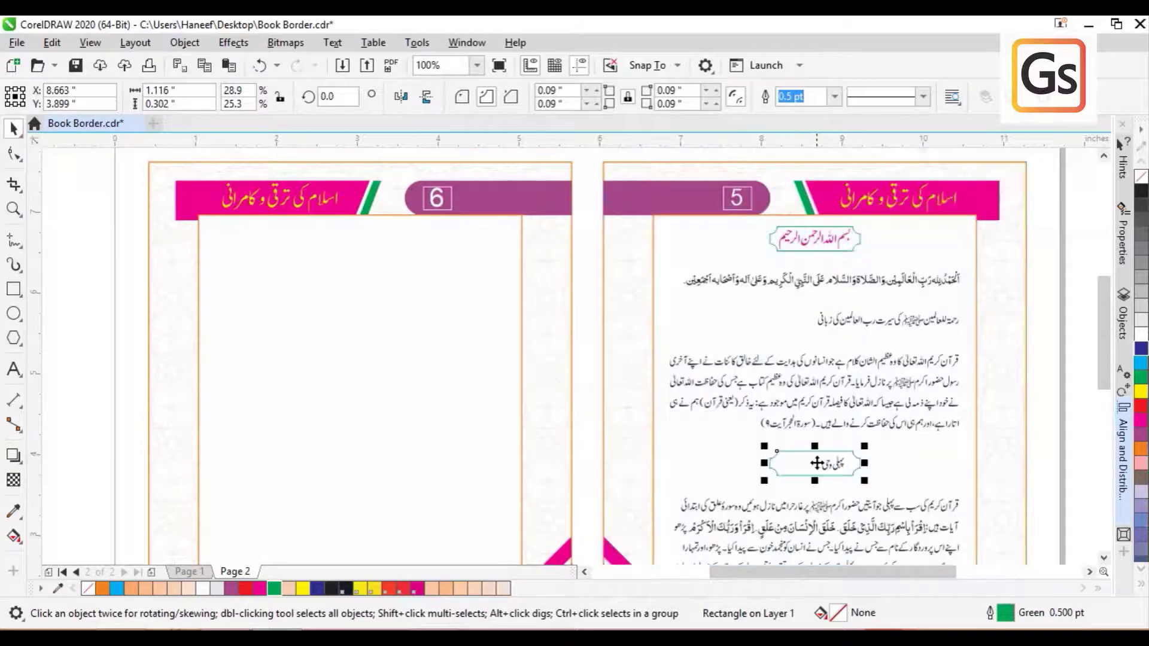
Enlarge the پہلی وحی subheading proportionally to about 0.38 by 0.25 inches and centre it inside its green frame.
click(13, 209)
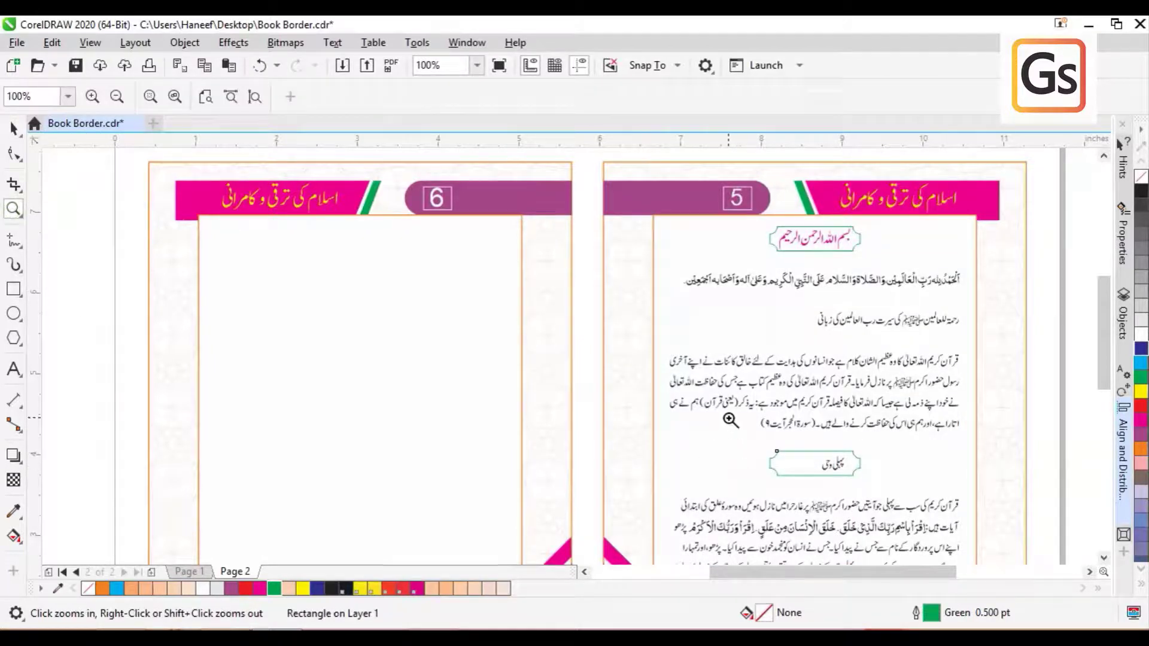
drag(728, 419, 877, 488)
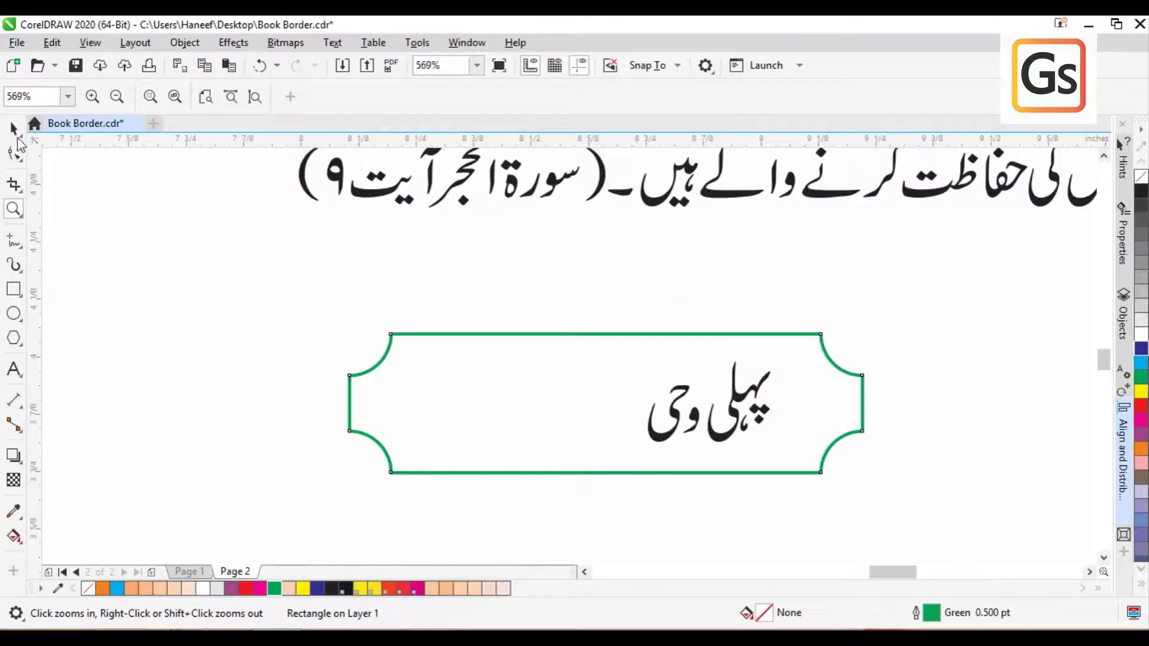
click(13, 128)
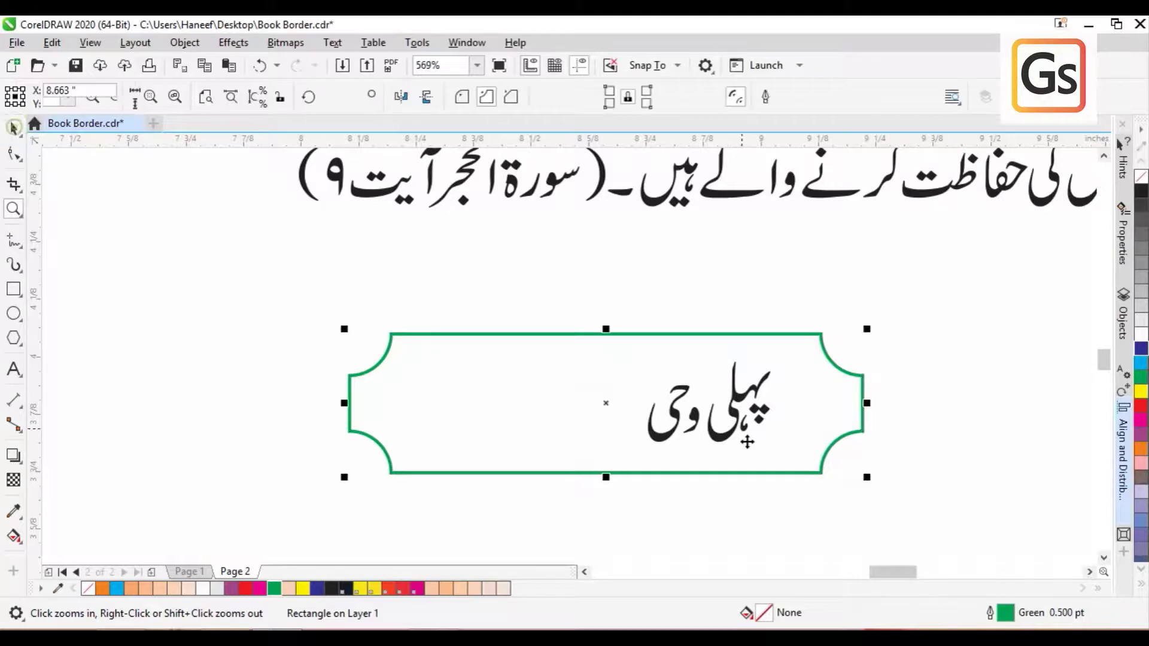
click(984, 458)
click(742, 413)
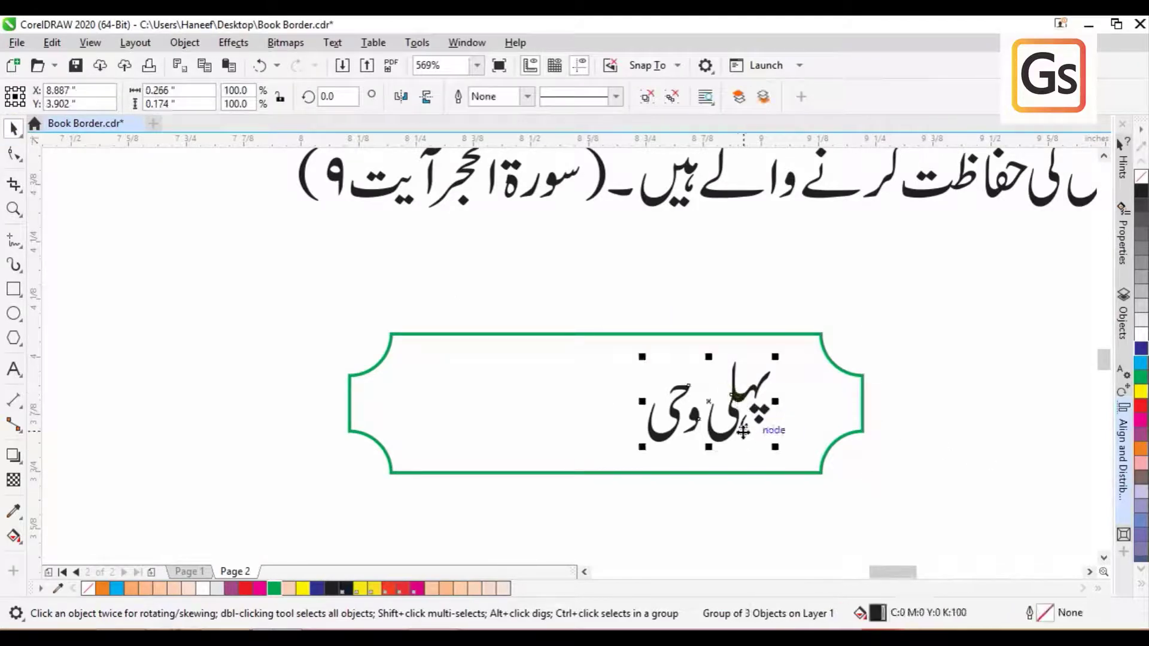
drag(775, 446, 817, 470)
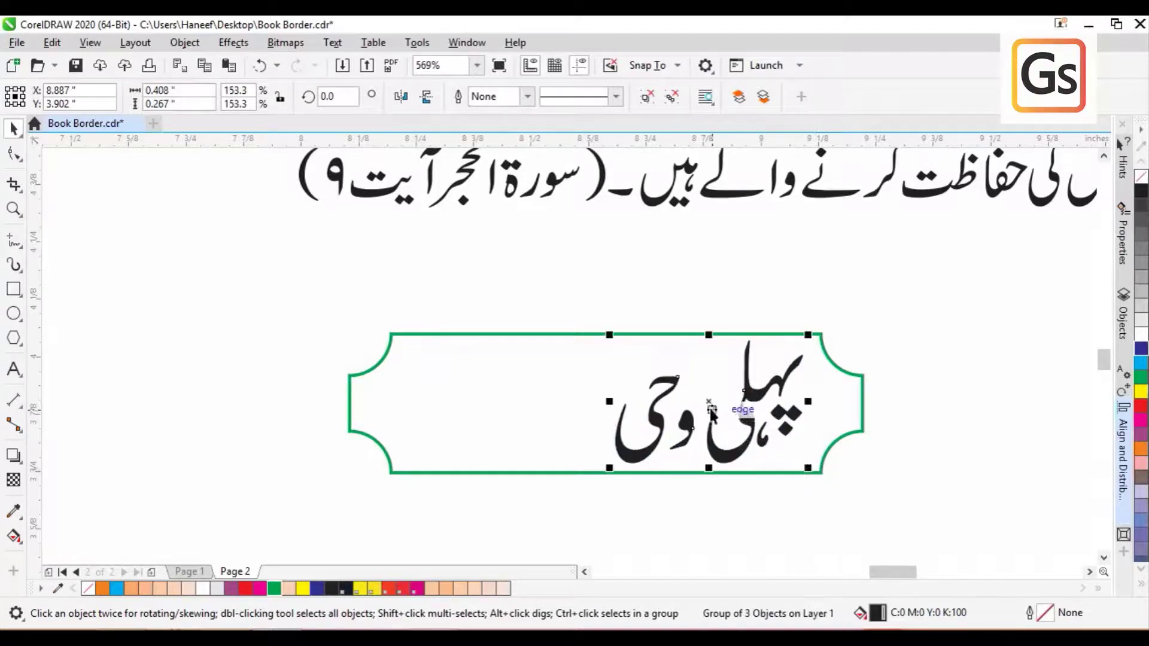
drag(711, 412, 641, 405)
scroll(641, 404, down, 2)
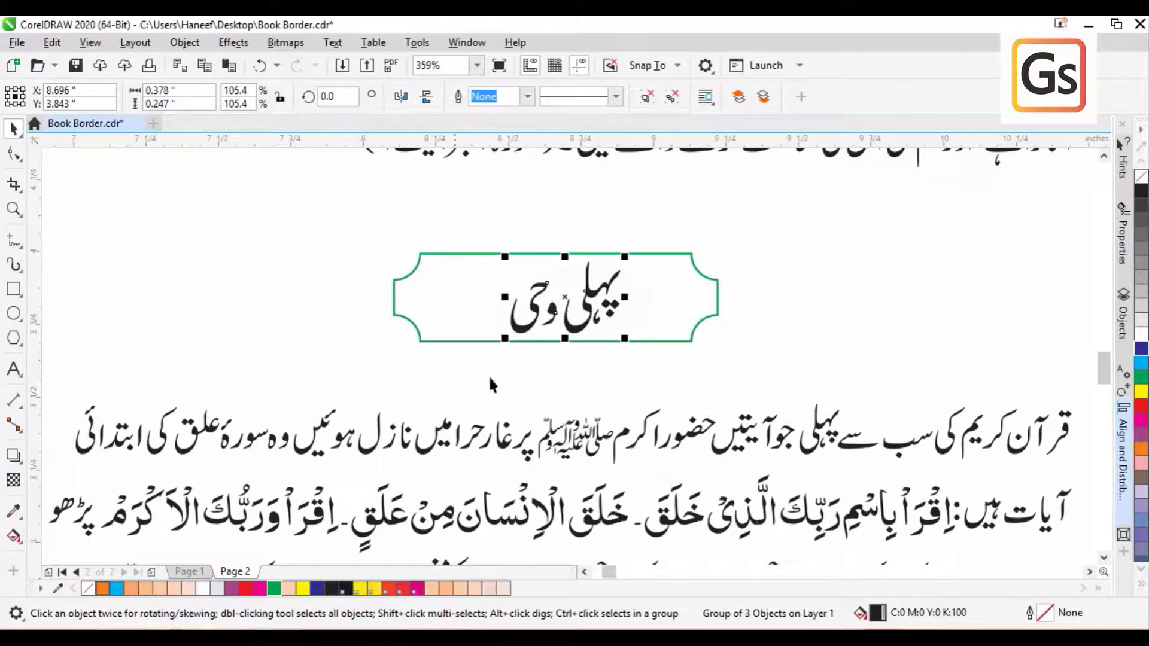
scroll(626, 352, down, 3)
click(781, 337)
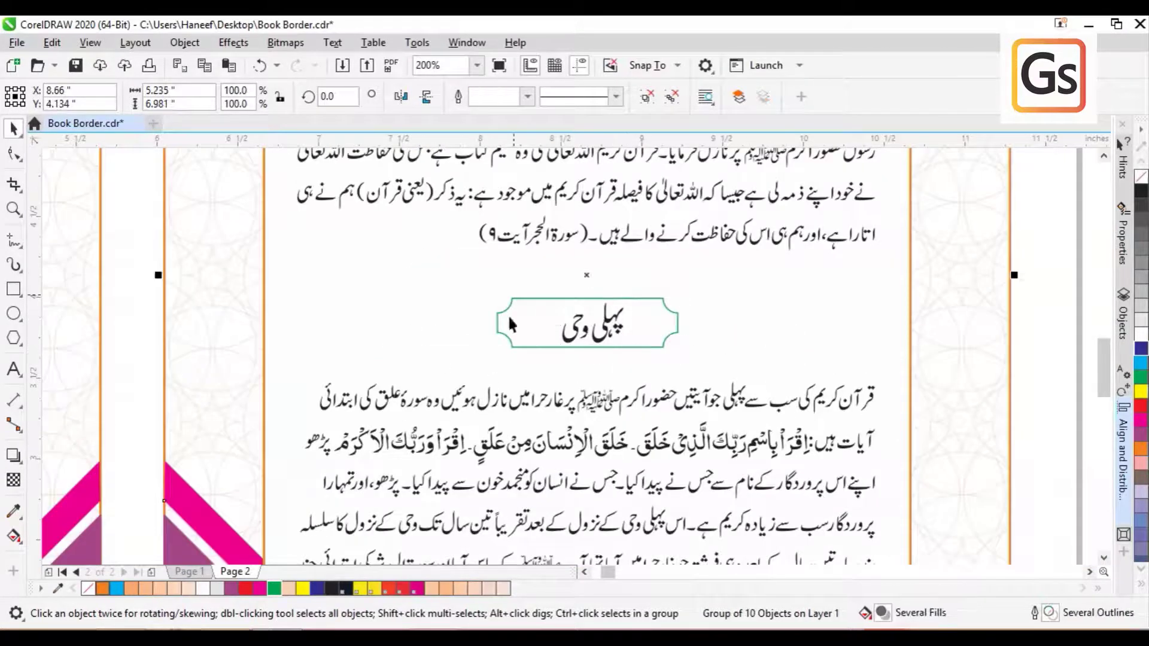
click(1045, 397)
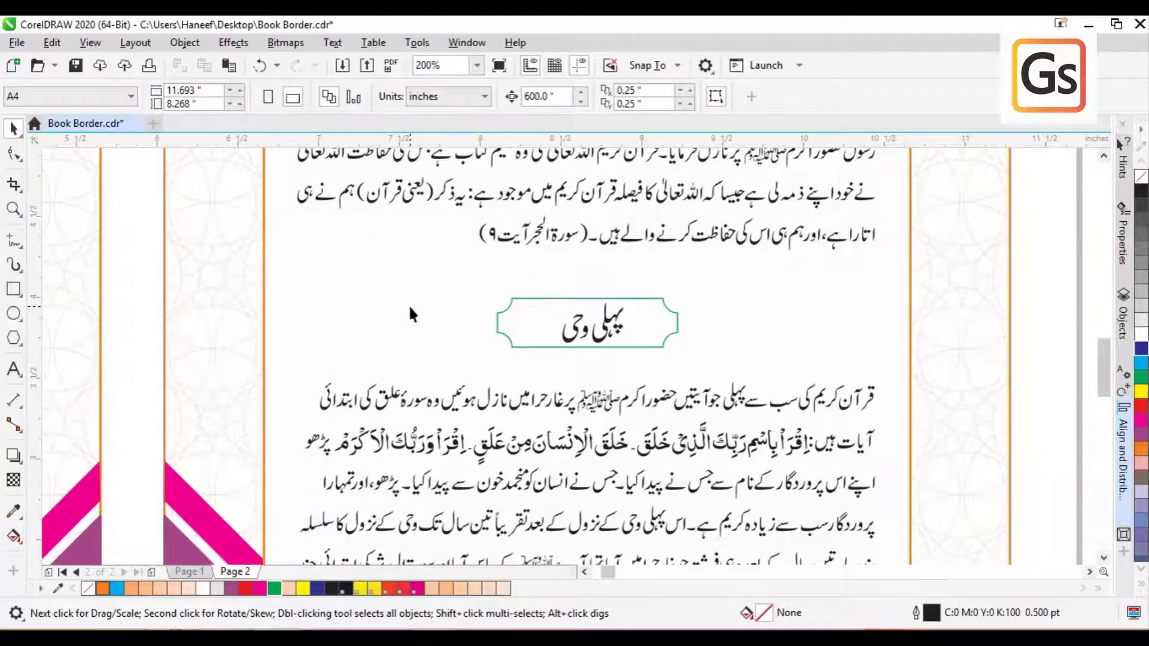
Save the Book Border document and check the page 5 layout from its header to its footer.
key(ctrl+s)
scroll(763, 322, down, 2)
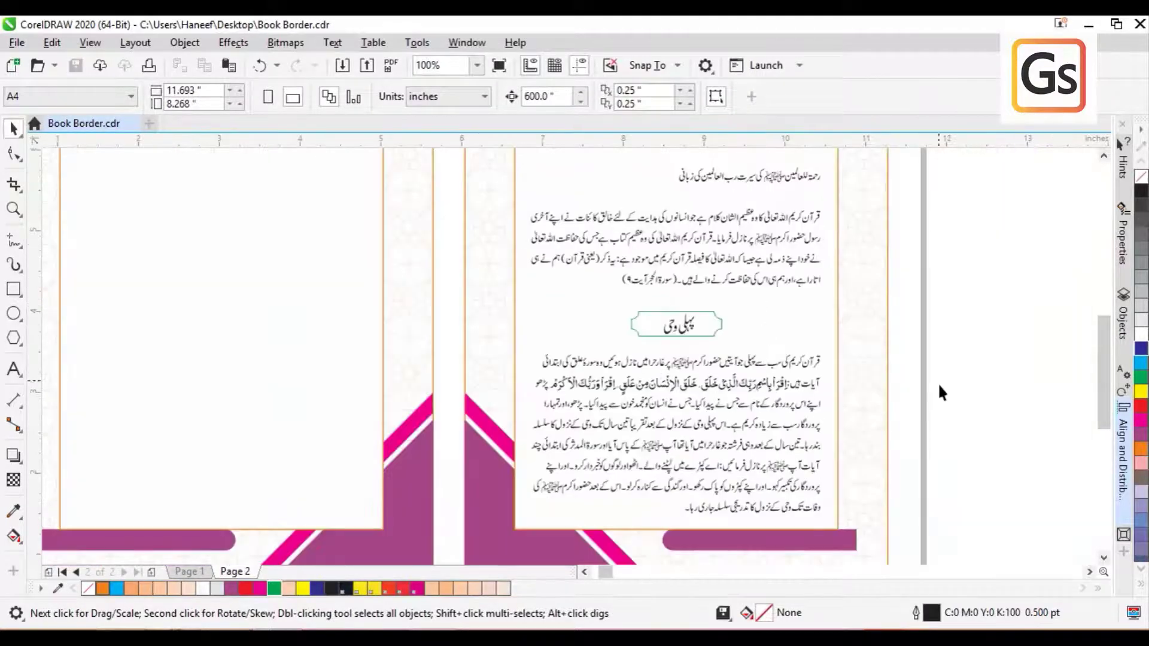
drag(1101, 401, 1100, 363)
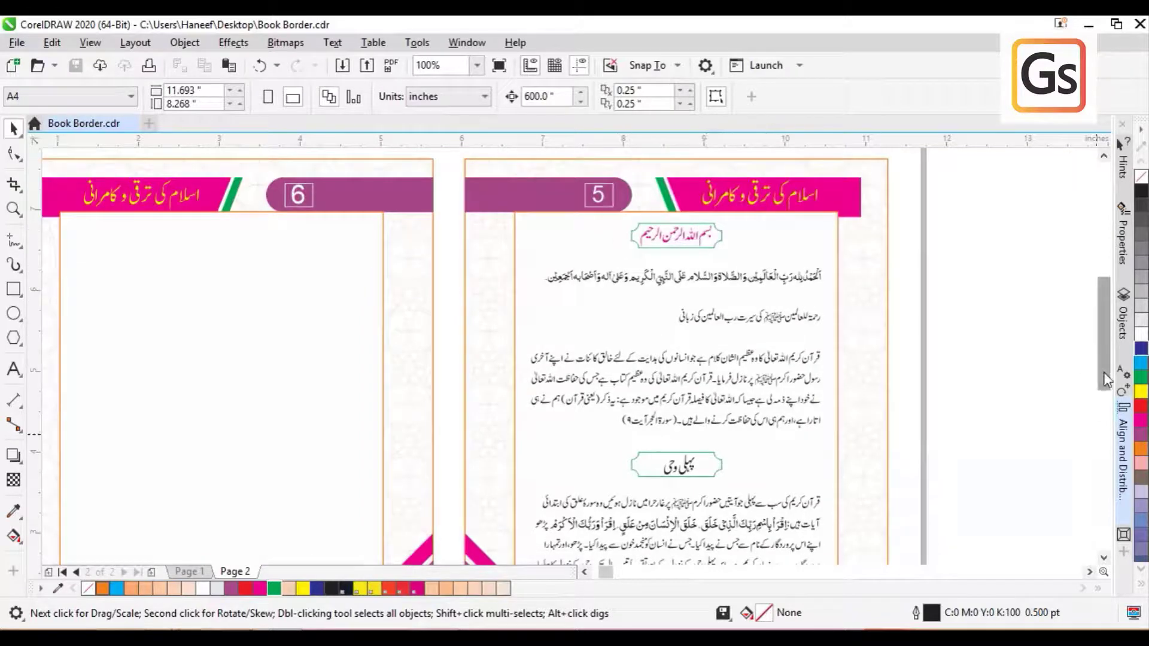
drag(1105, 379, 1104, 440)
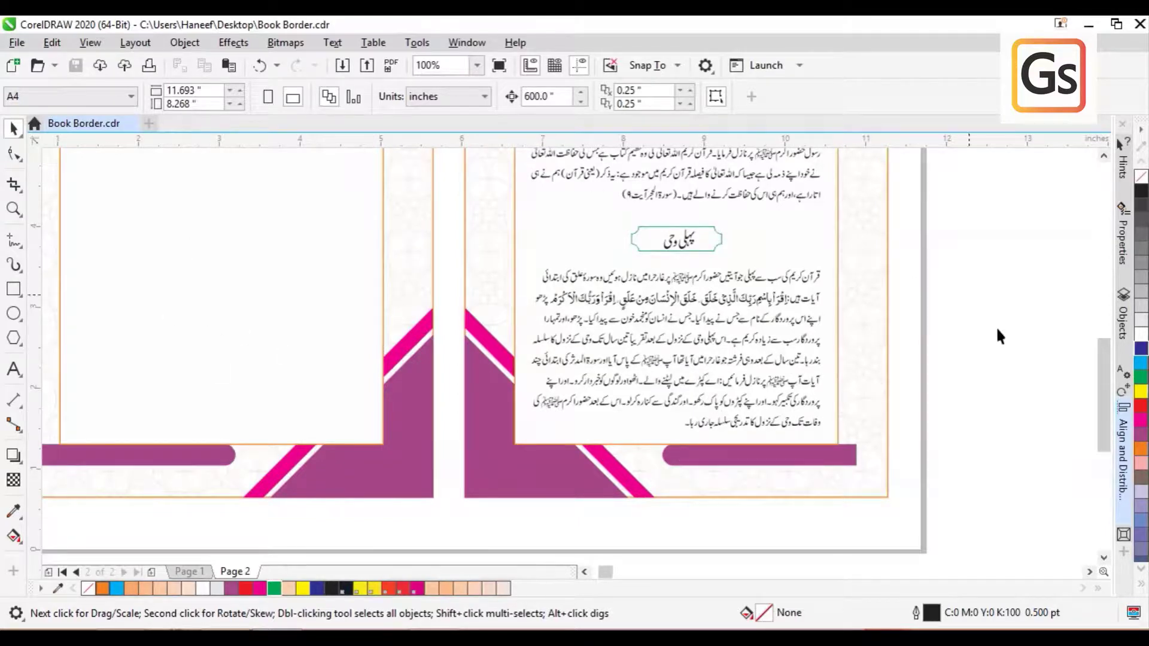
drag(1105, 419, 1105, 377)
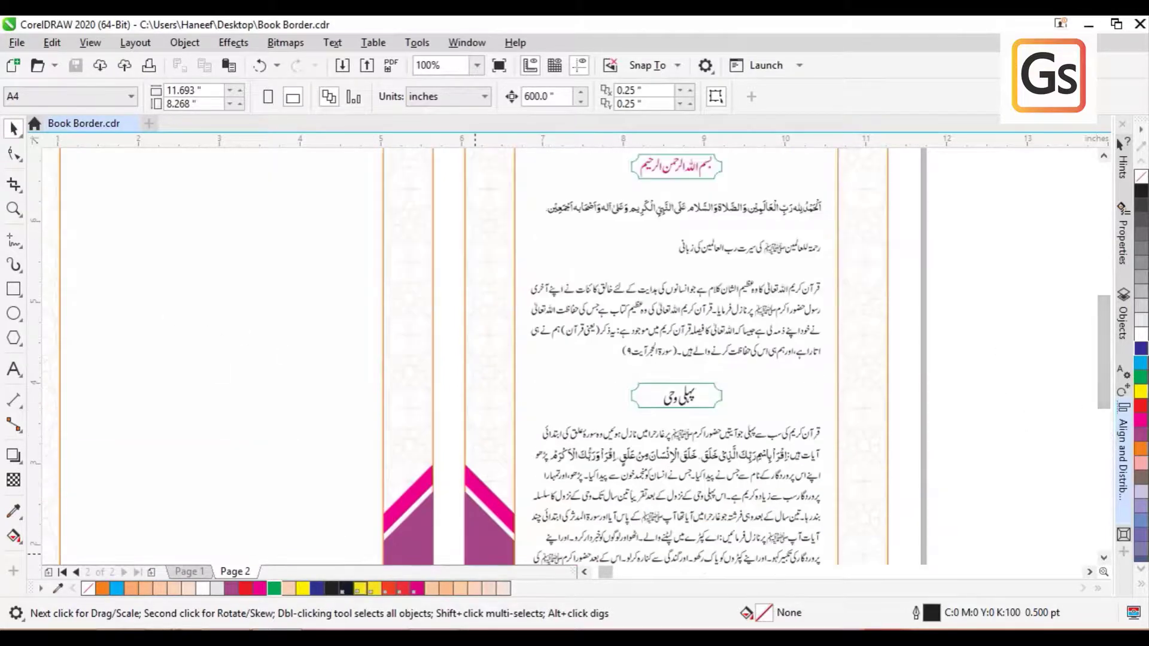
Import sample002.eps as editable with its text as curves, and move the imported text to the empty area beside the spread.
key(alt+Tab)
click(436, 482)
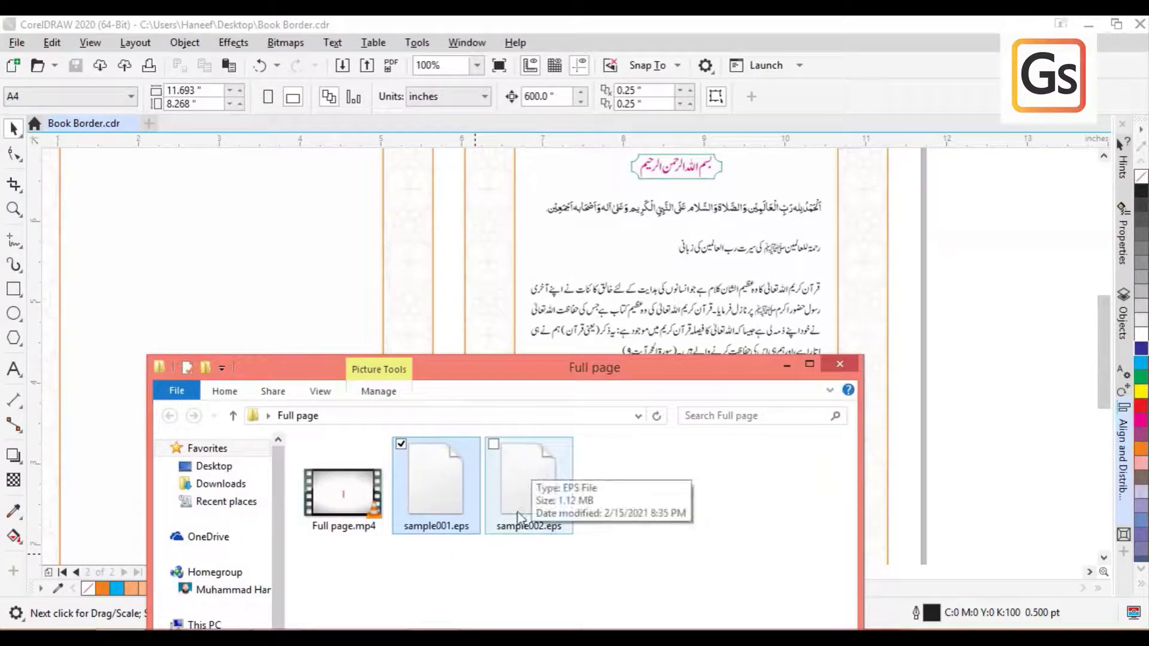
drag(518, 494, 251, 256)
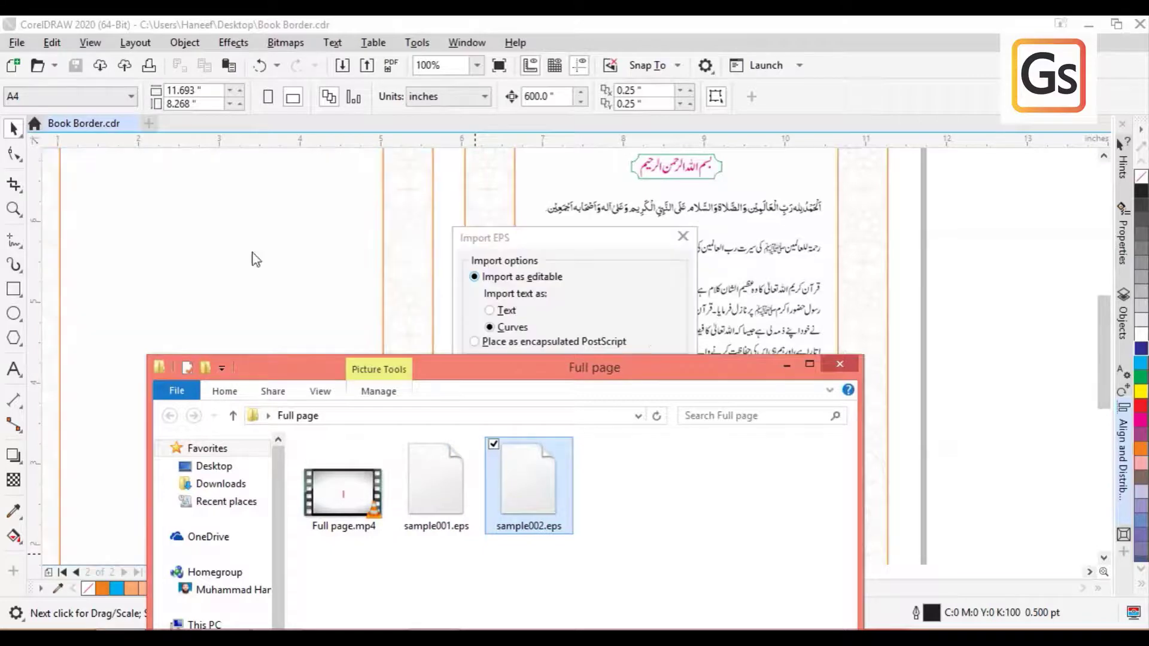
click(591, 299)
click(559, 395)
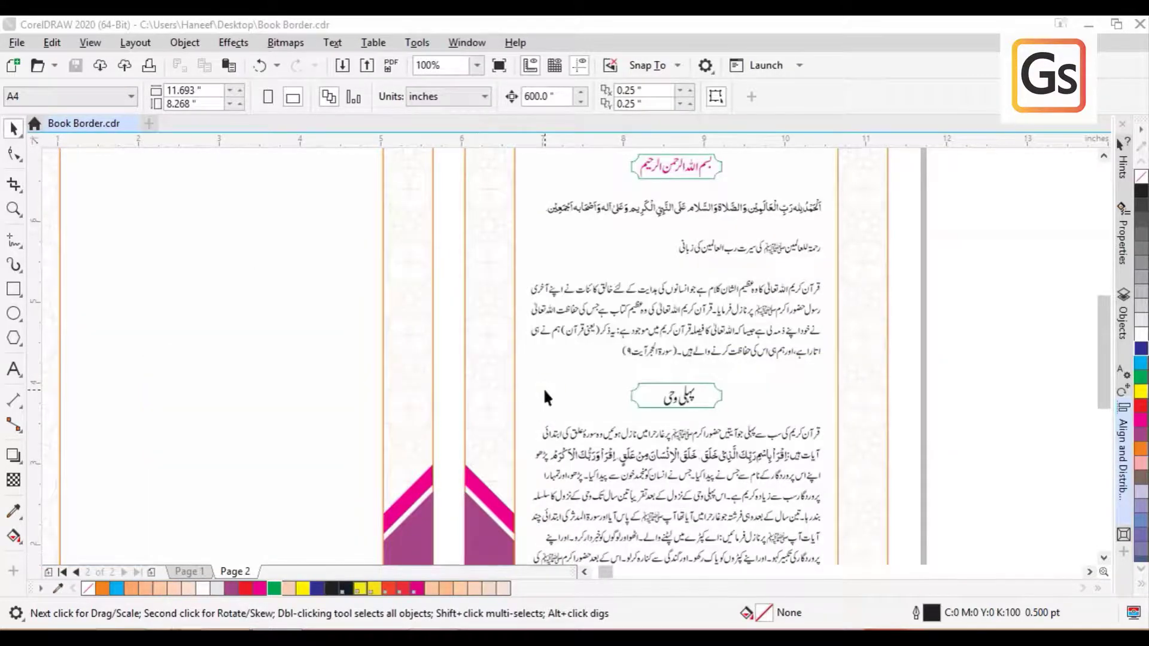
click(348, 411)
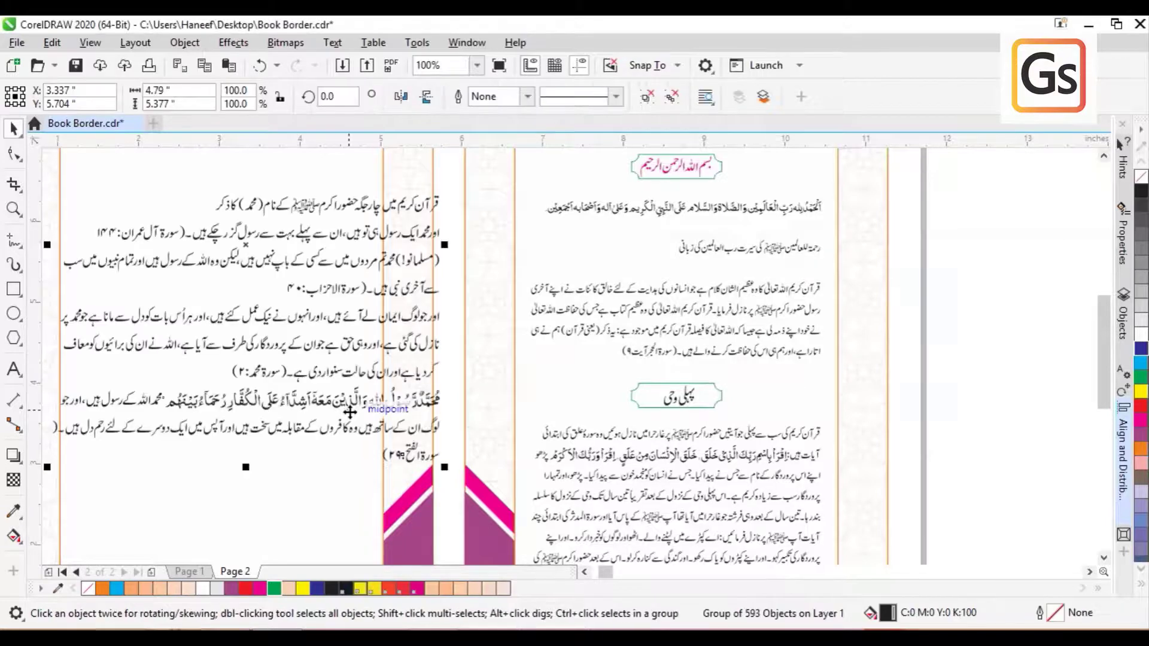
scroll(347, 411, down, 1)
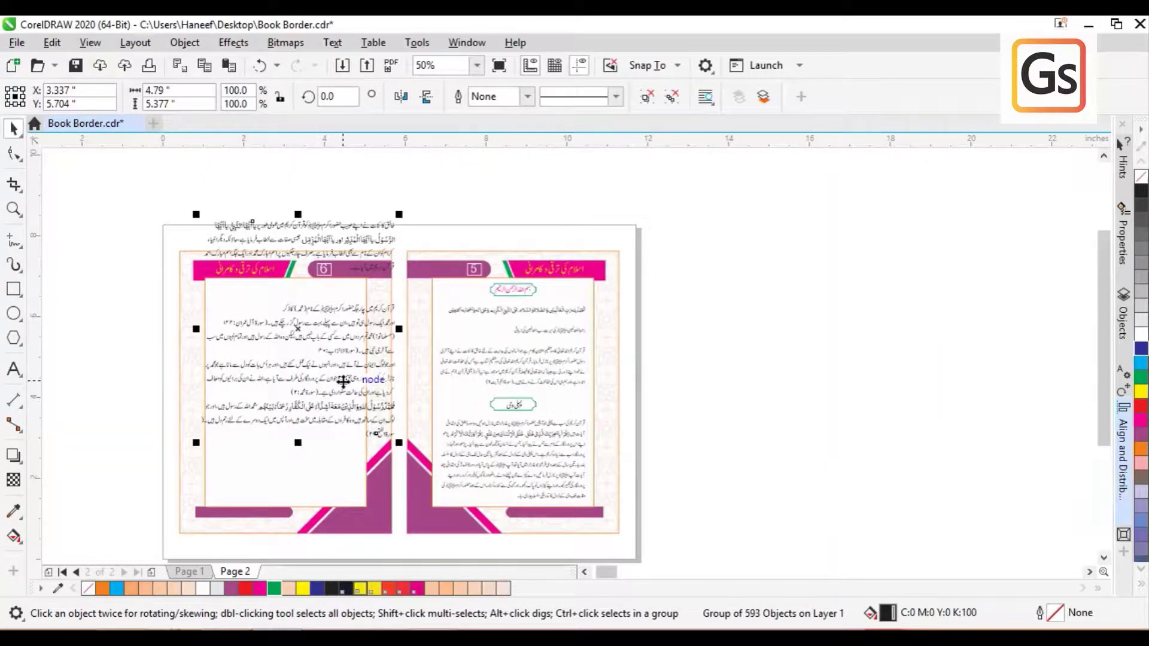
drag(315, 380, 798, 393)
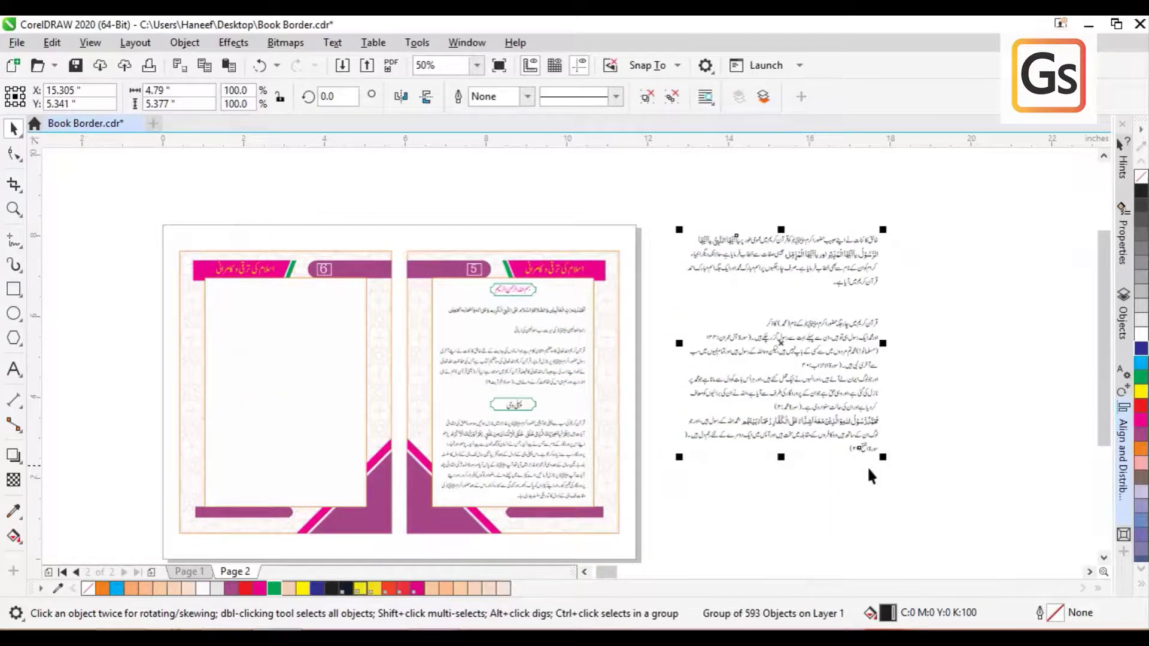
Scale the imported sample text proportionally down to about 3.98 by 4.47 inches.
mouse_move(886, 461)
mouse_down()
mouse_move(862, 442)
mouse_move(868, 454)
mouse_up()
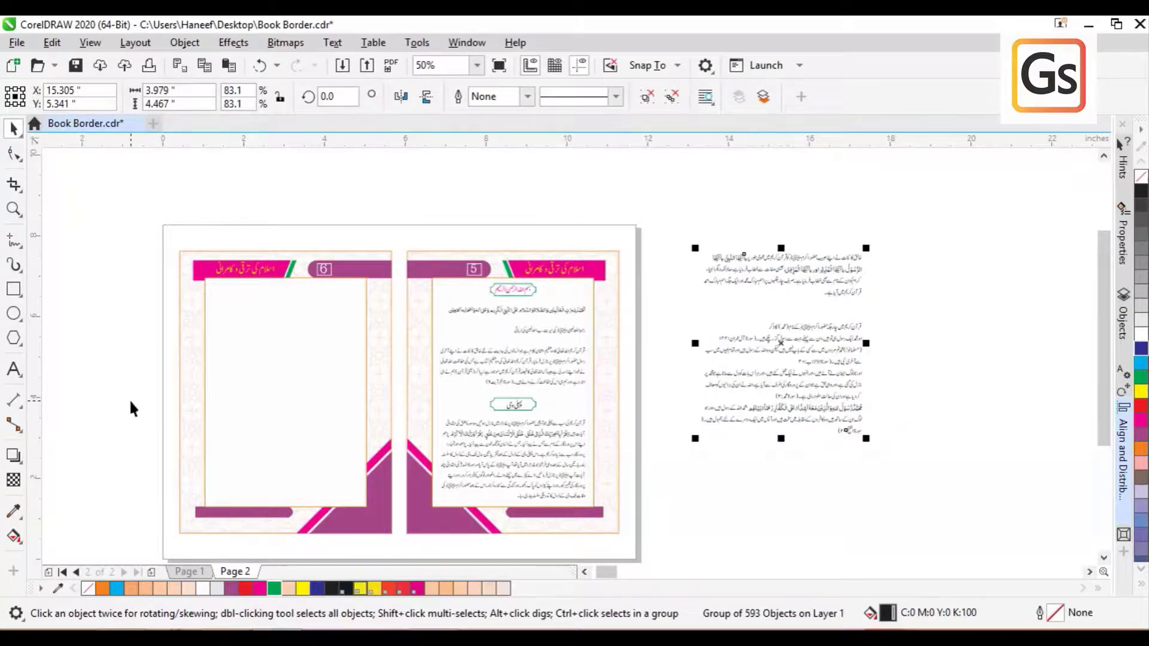
click(194, 386)
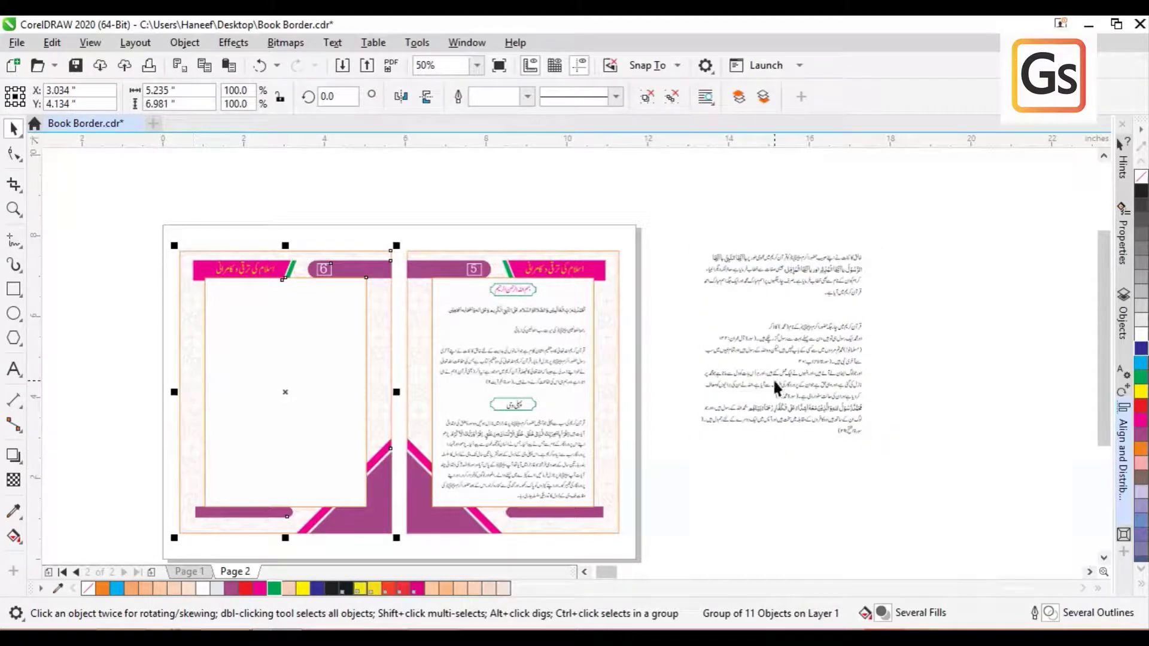
shift+click(761, 337)
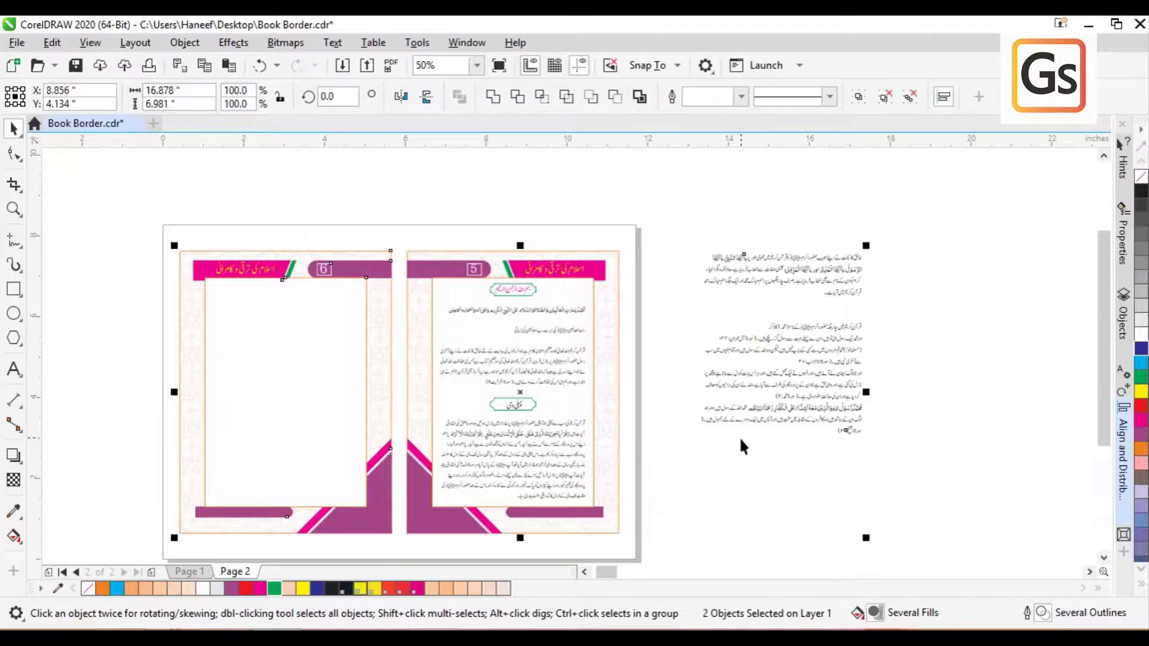
click(944, 96)
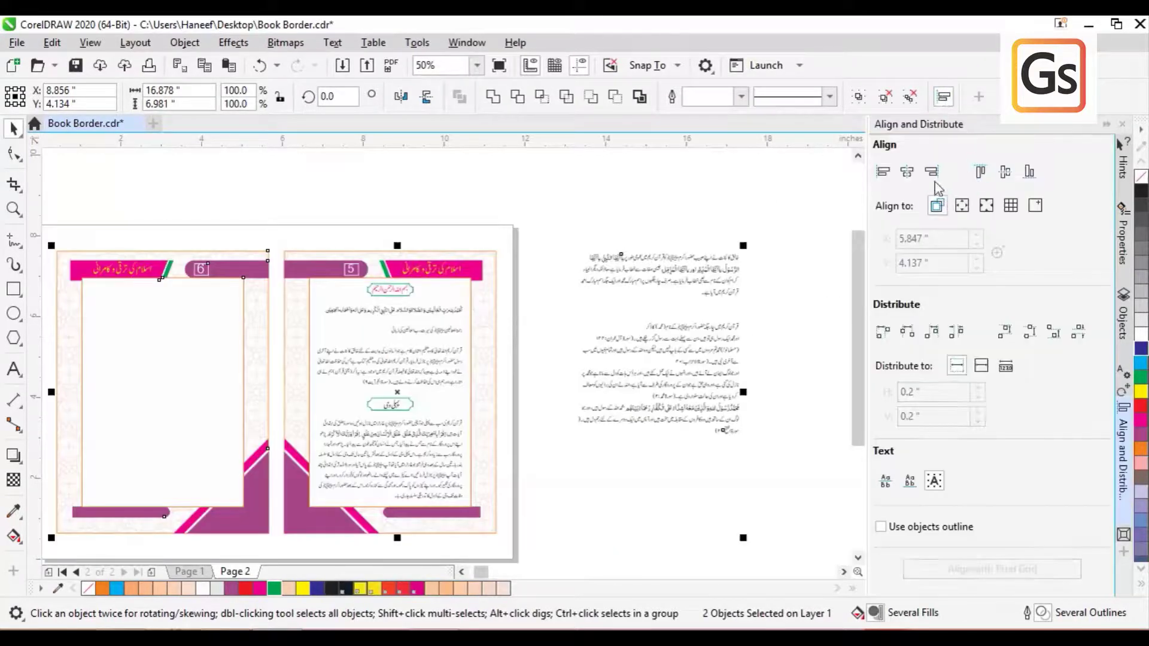
click(908, 172)
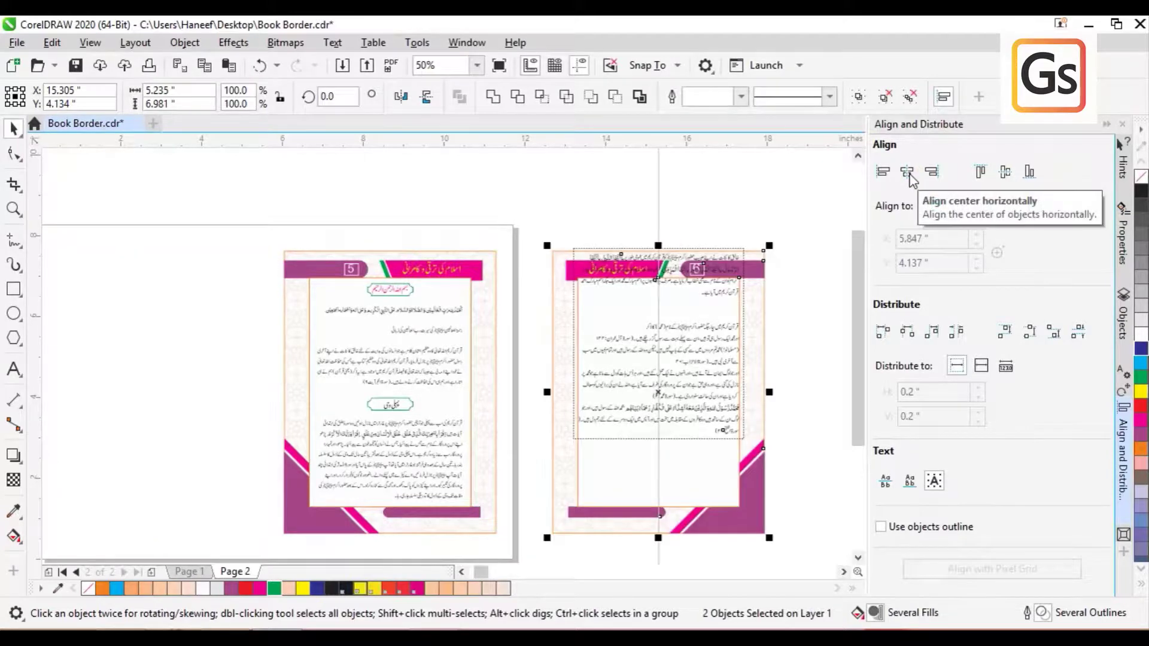
key(ctrl+z)
click(691, 215)
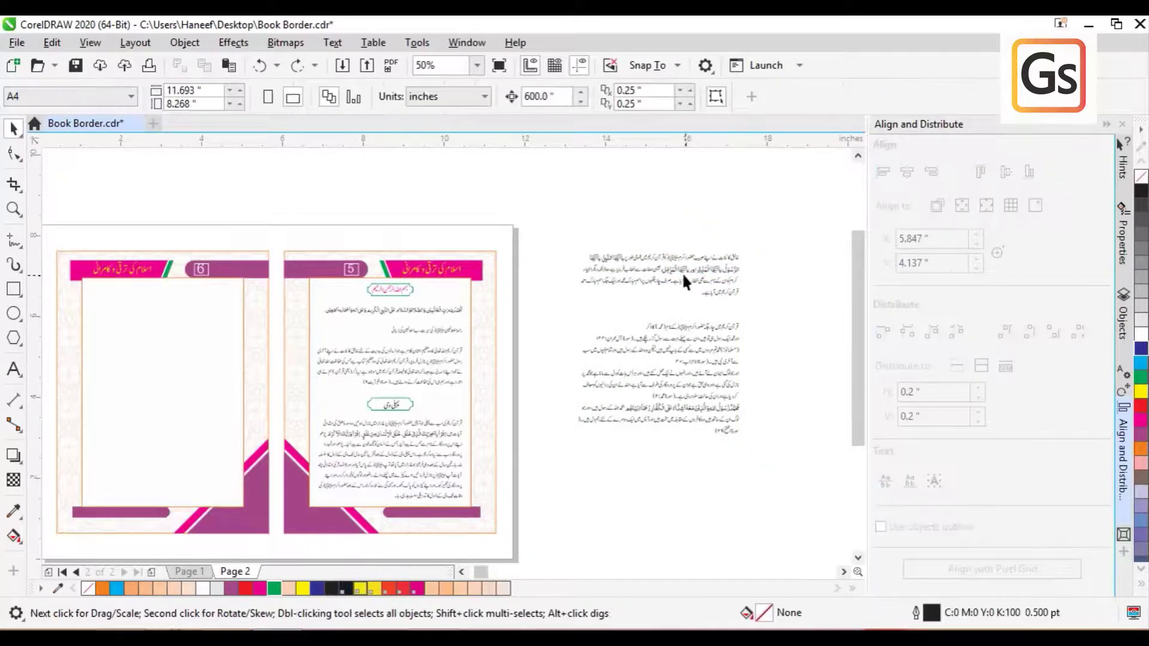
Align the imported text horizontally and vertically to the centre of the page 6 border, keeping the border in place.
click(672, 268)
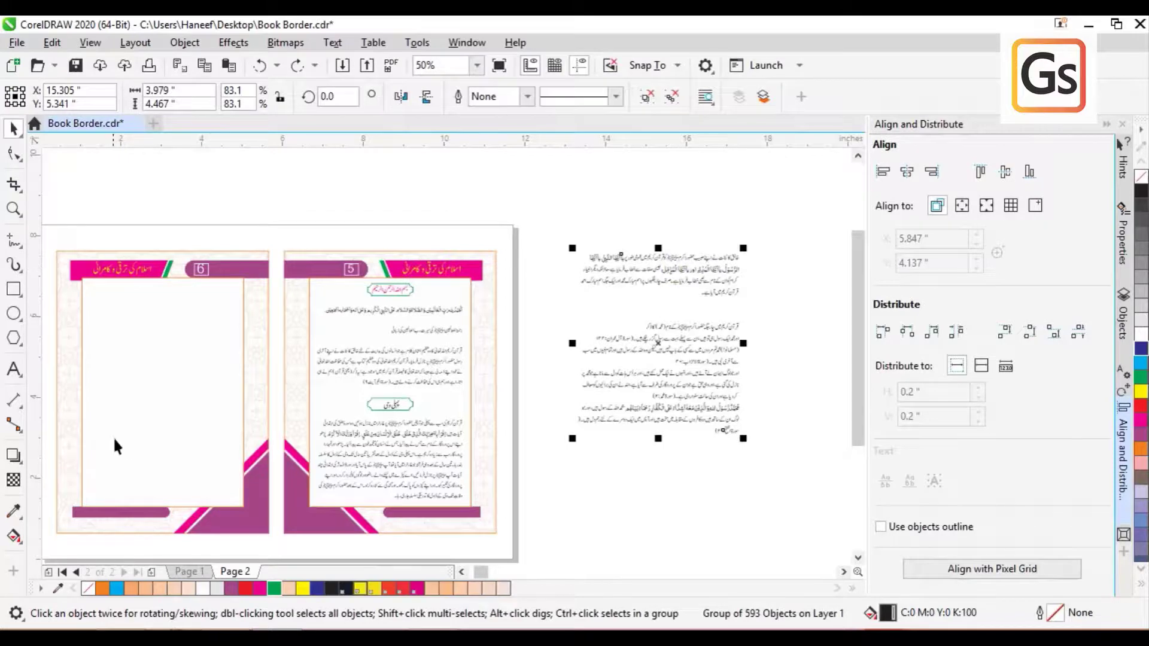
shift+click(128, 412)
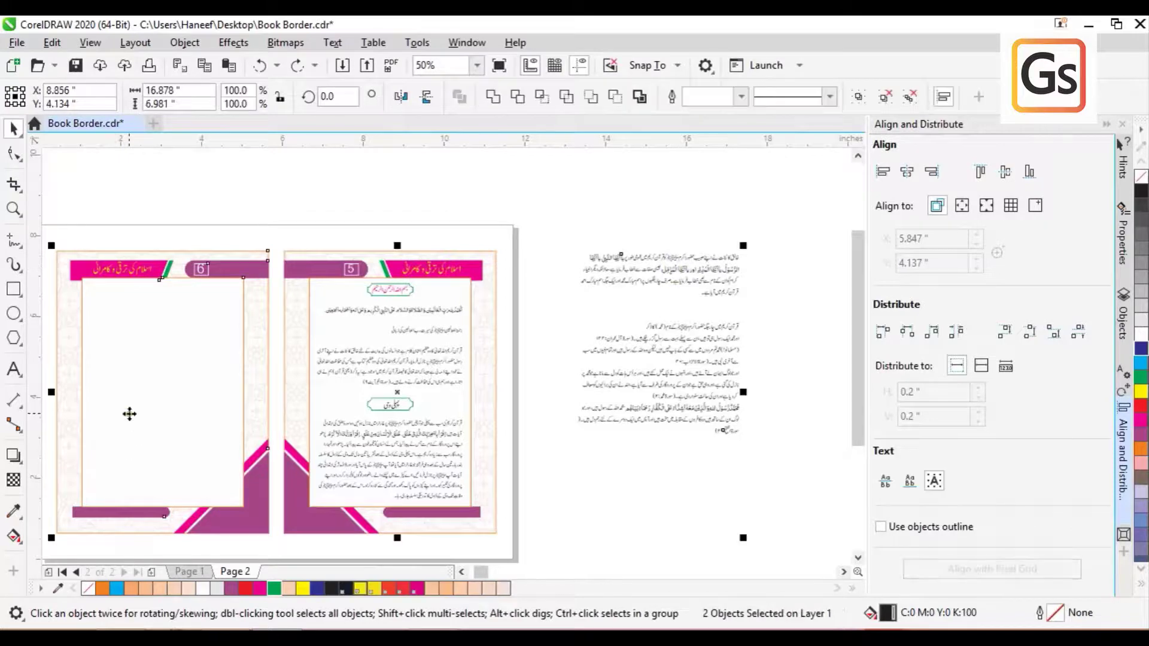
click(907, 172)
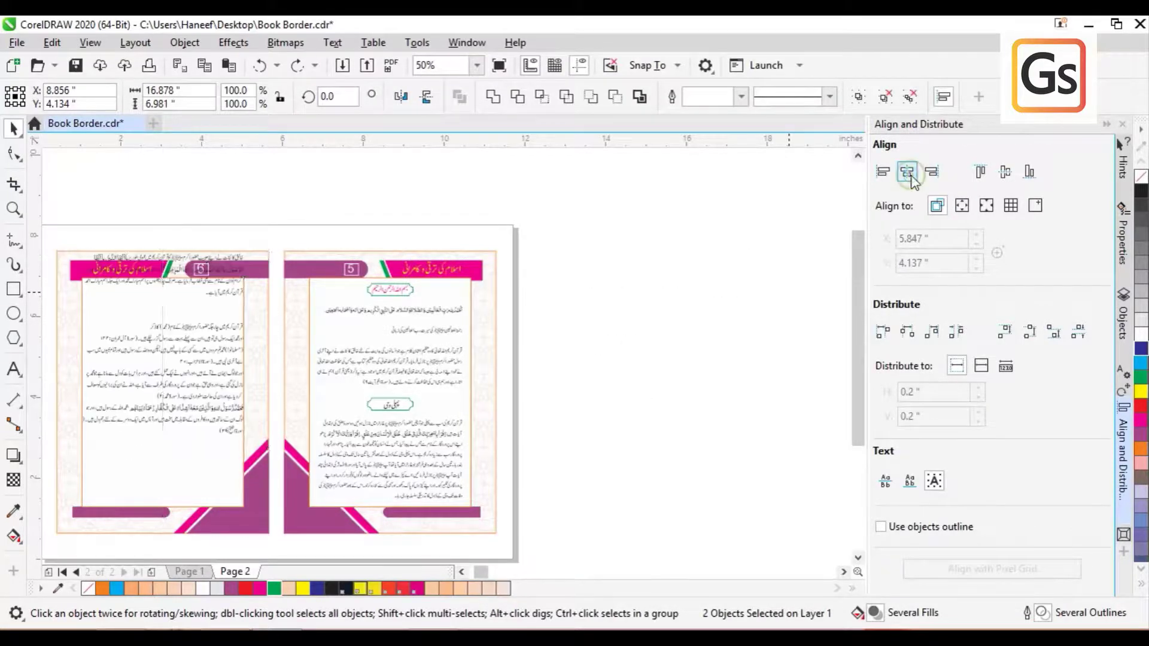
click(1006, 175)
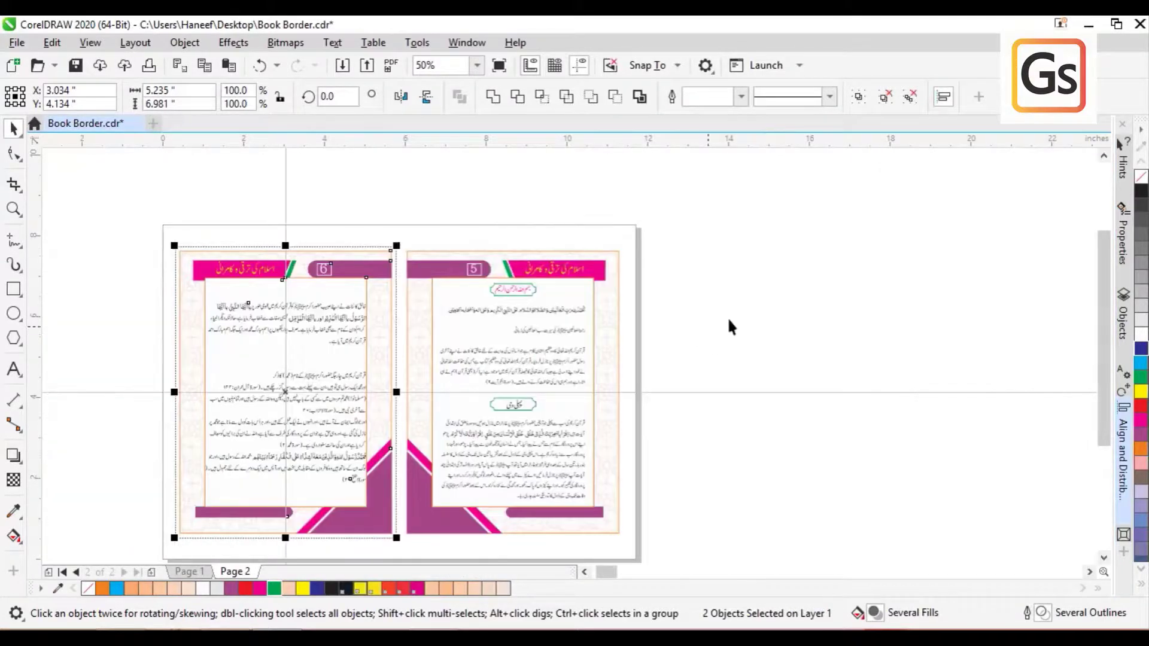
click(741, 316)
Shrink the page 6 text proportionally to about 3.72 by 4.18 inches and move it up near the inner frame's upper edge.
click(17, 208)
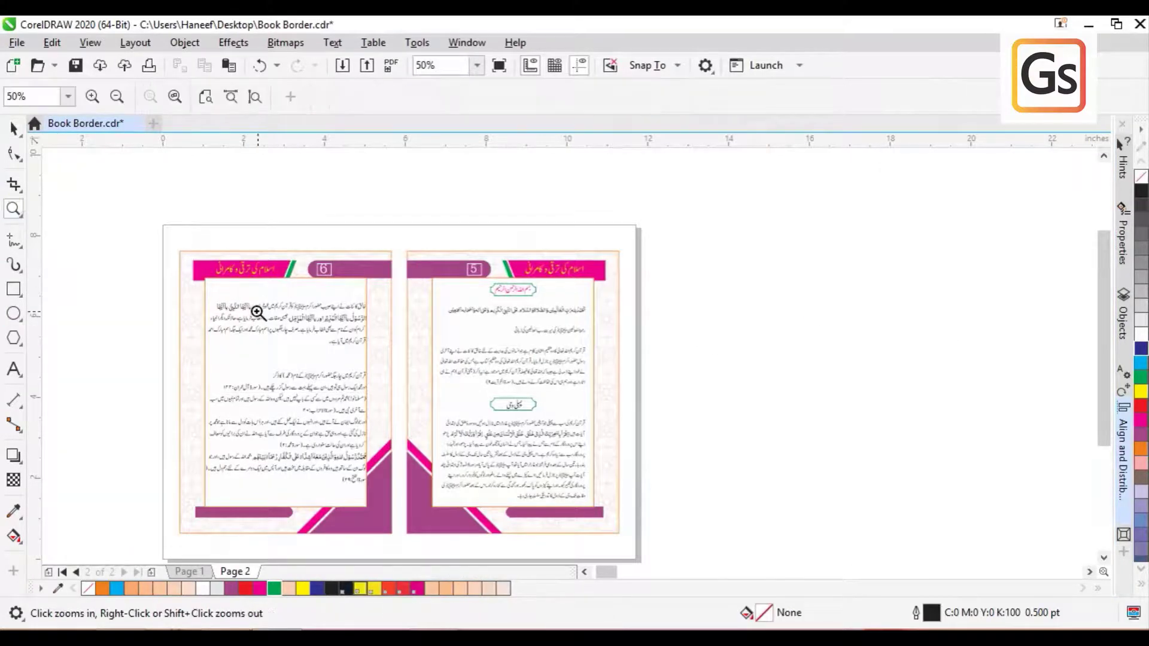
drag(185, 274, 384, 518)
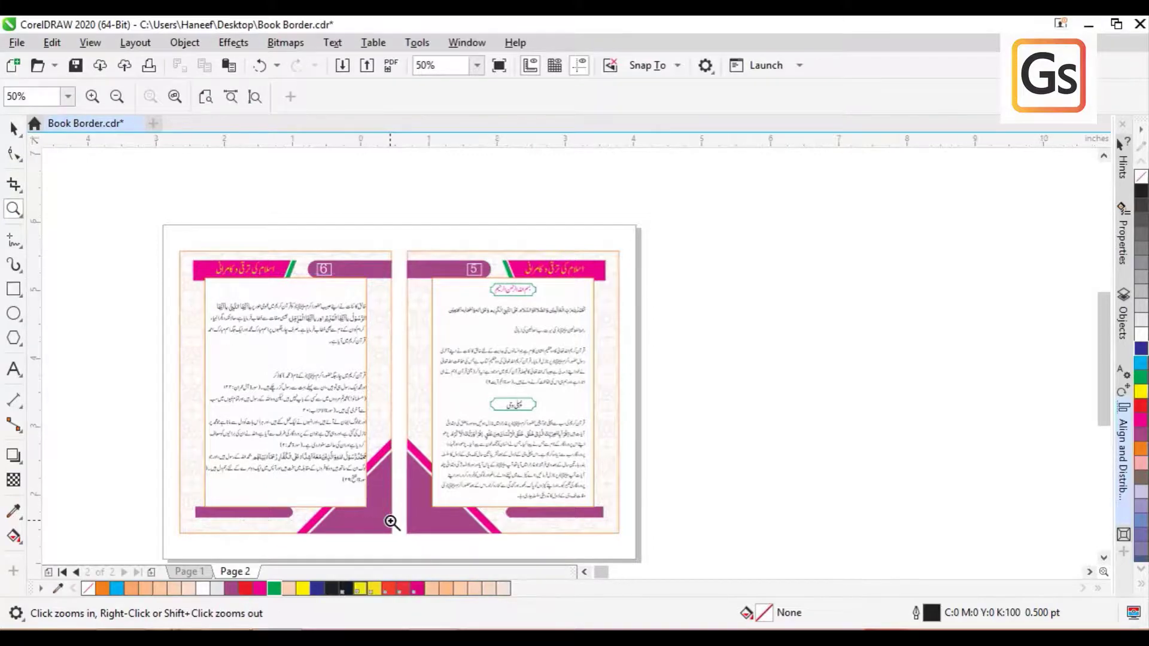
click(14, 132)
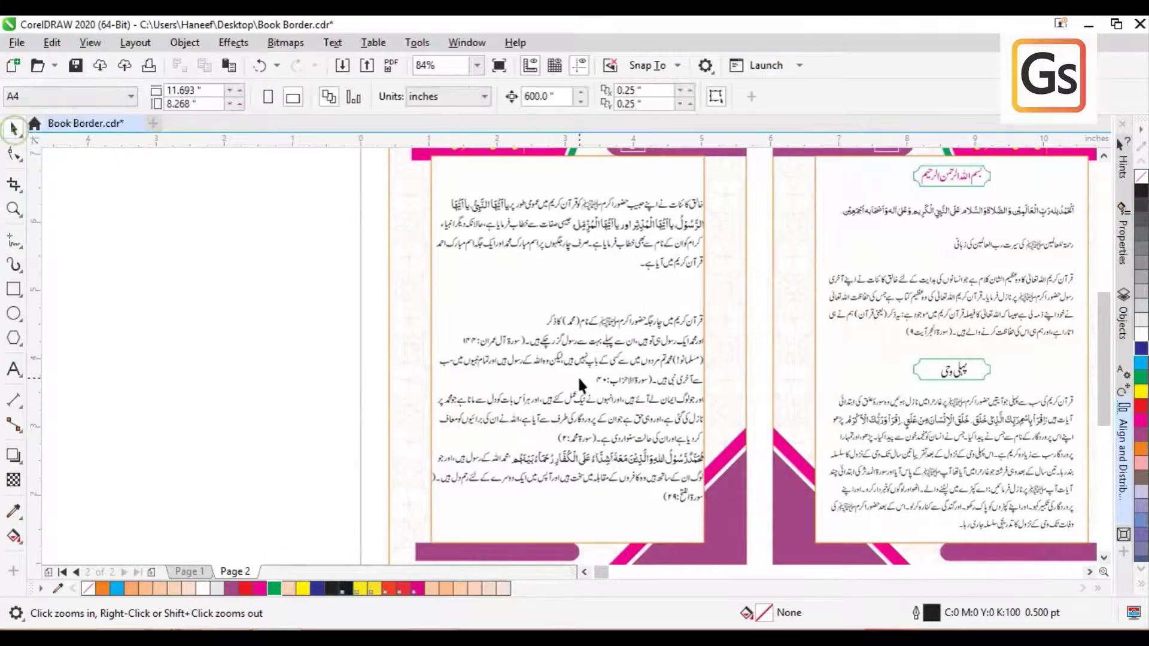
click(566, 362)
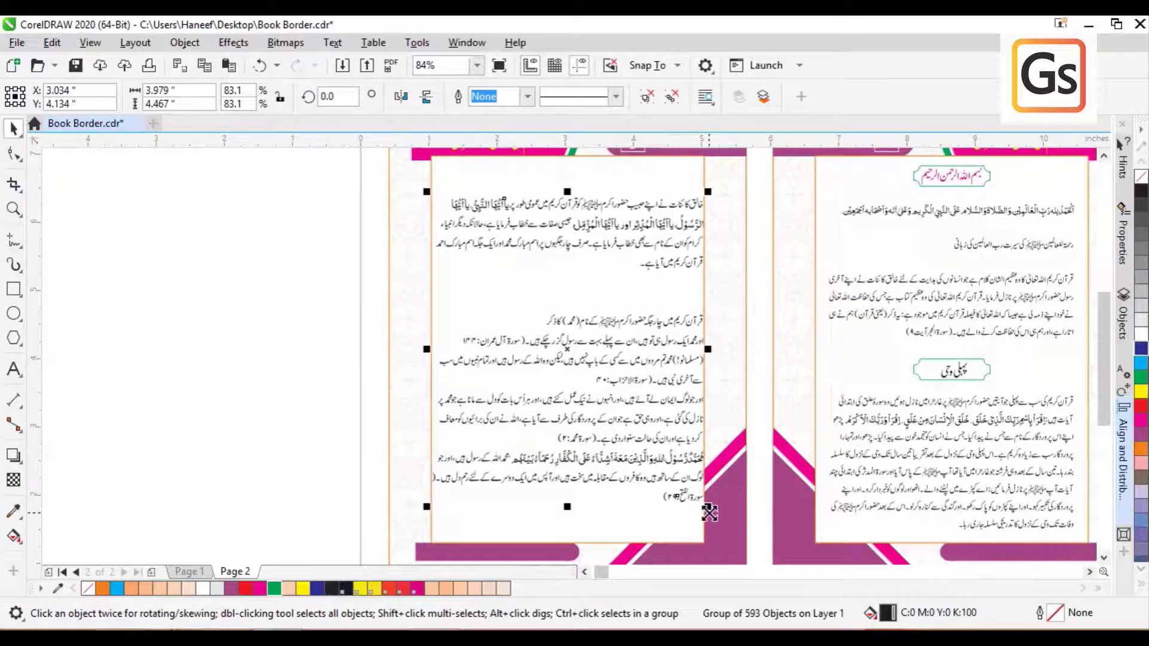
mouse_move(708, 507)
mouse_down()
mouse_move(697, 505)
mouse_move(702, 516)
mouse_up()
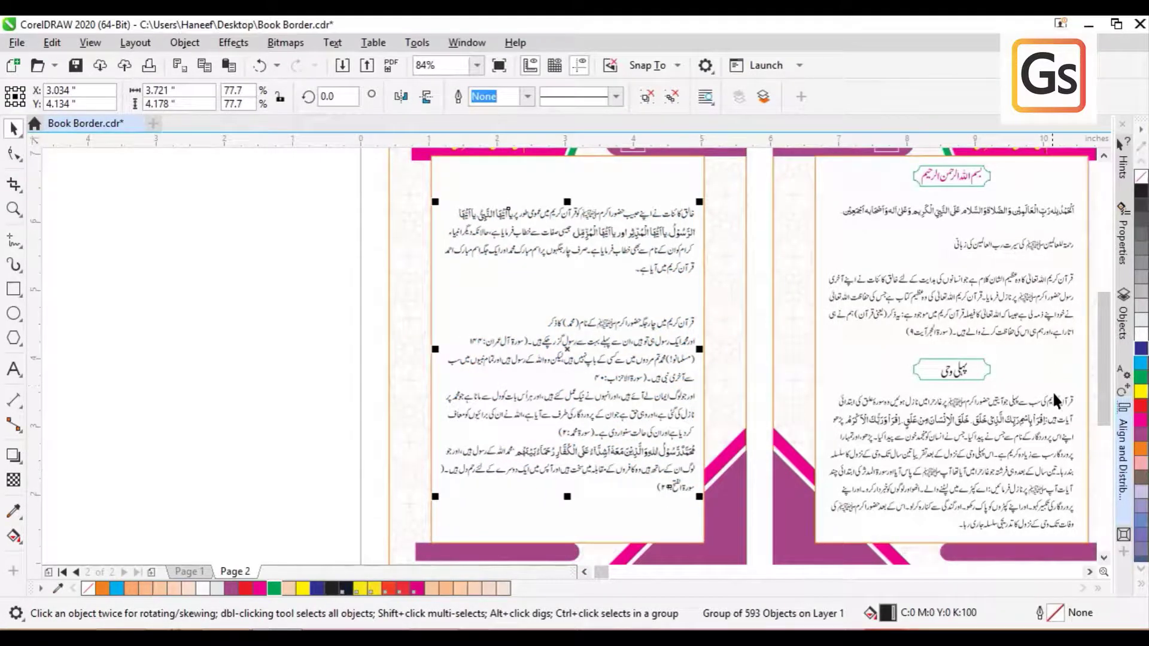
drag(569, 354, 568, 321)
click(102, 409)
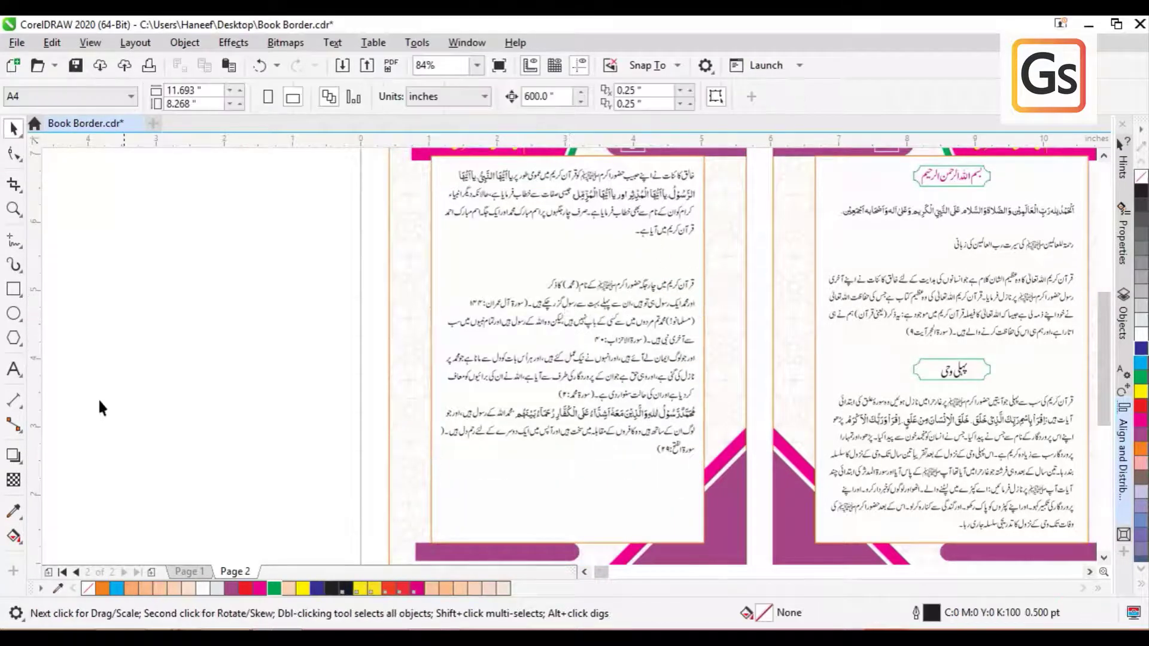
Copy the green frame of the پہلی وحی subheading into the gap above the قرآن کریم میں چار جگہ heading on page 6.
click(14, 209)
drag(512, 254, 718, 333)
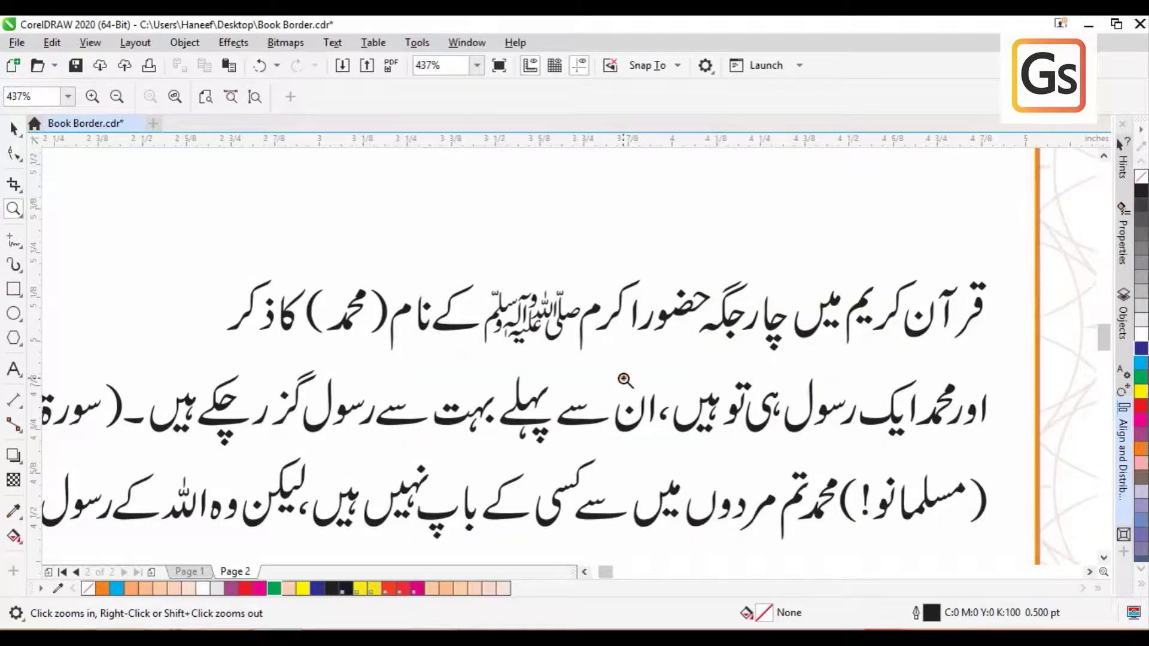
right_click(624, 379)
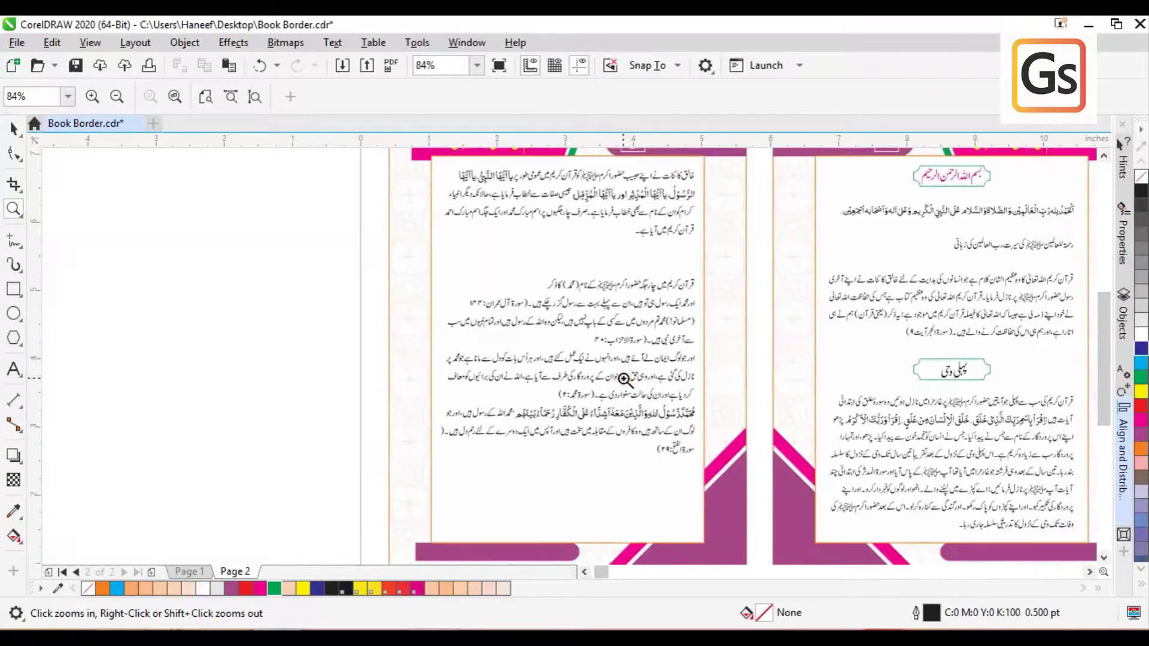
click(13, 128)
click(971, 372)
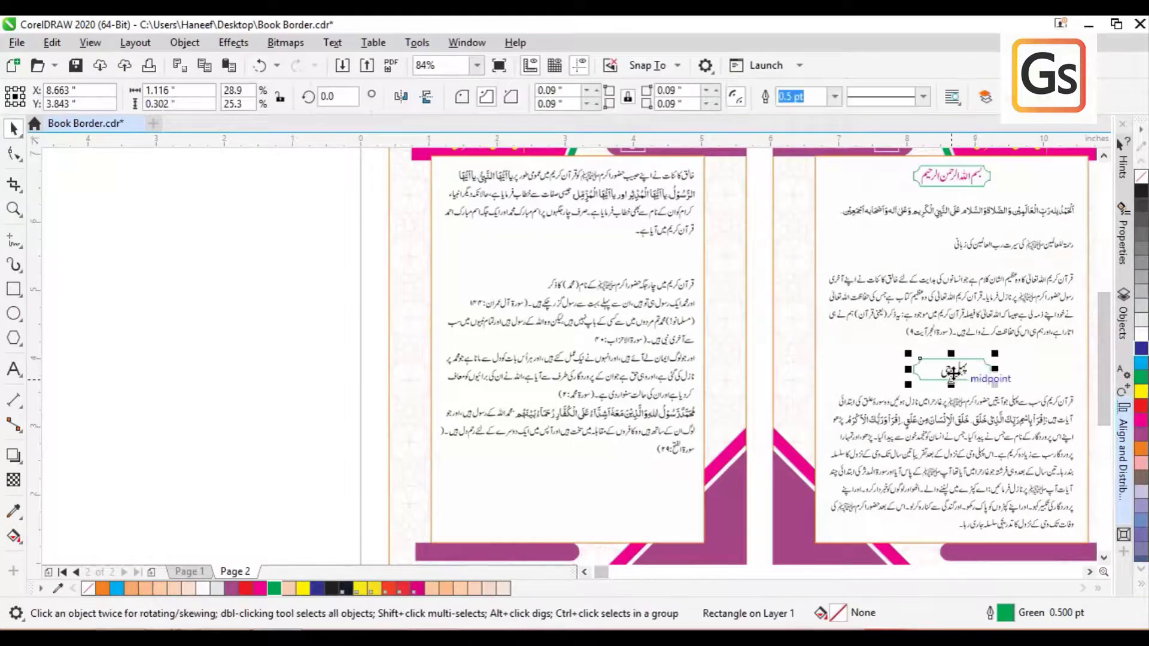
drag(953, 372, 605, 372)
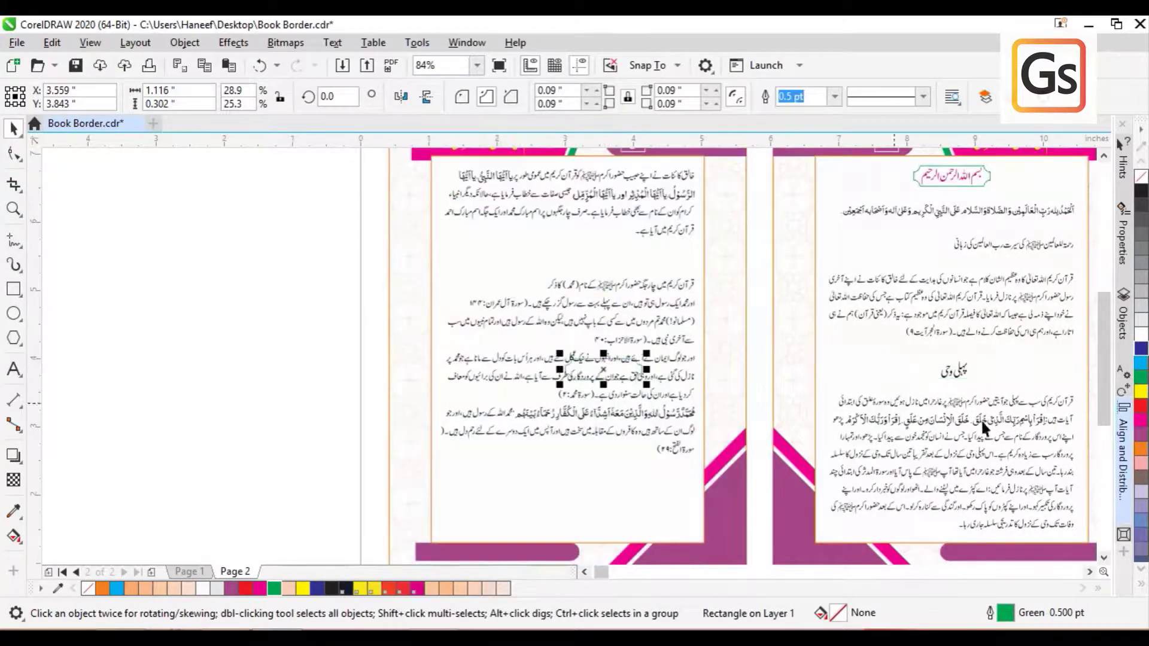
key(ctrl+z)
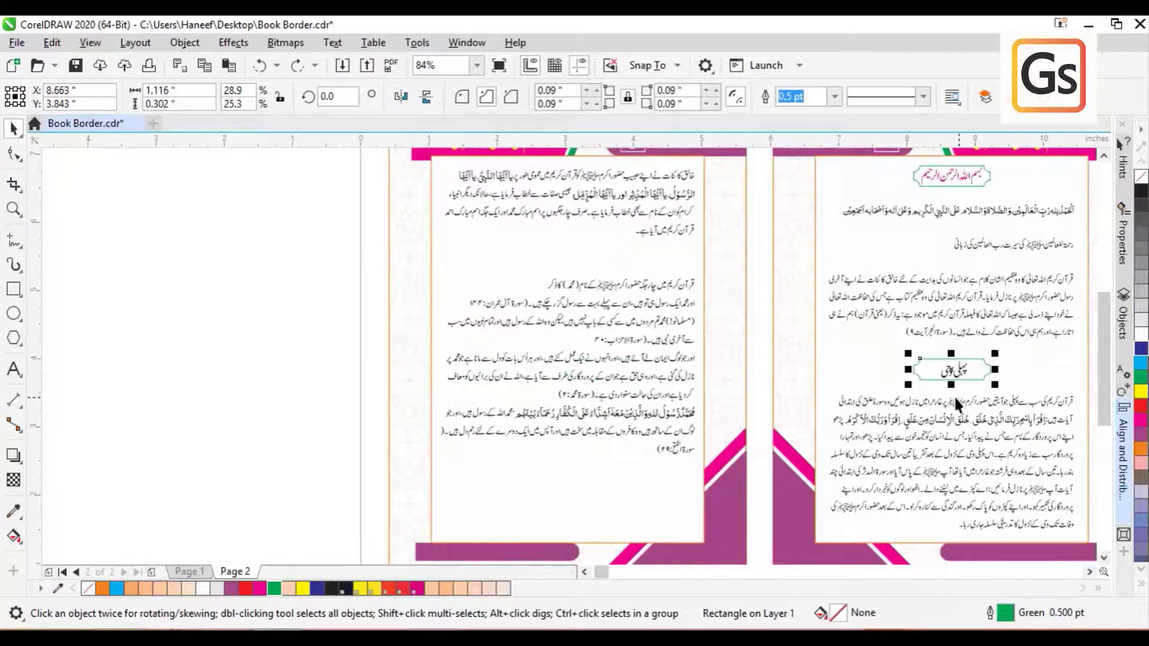
drag(951, 373, 567, 303)
drag(565, 372, 585, 265)
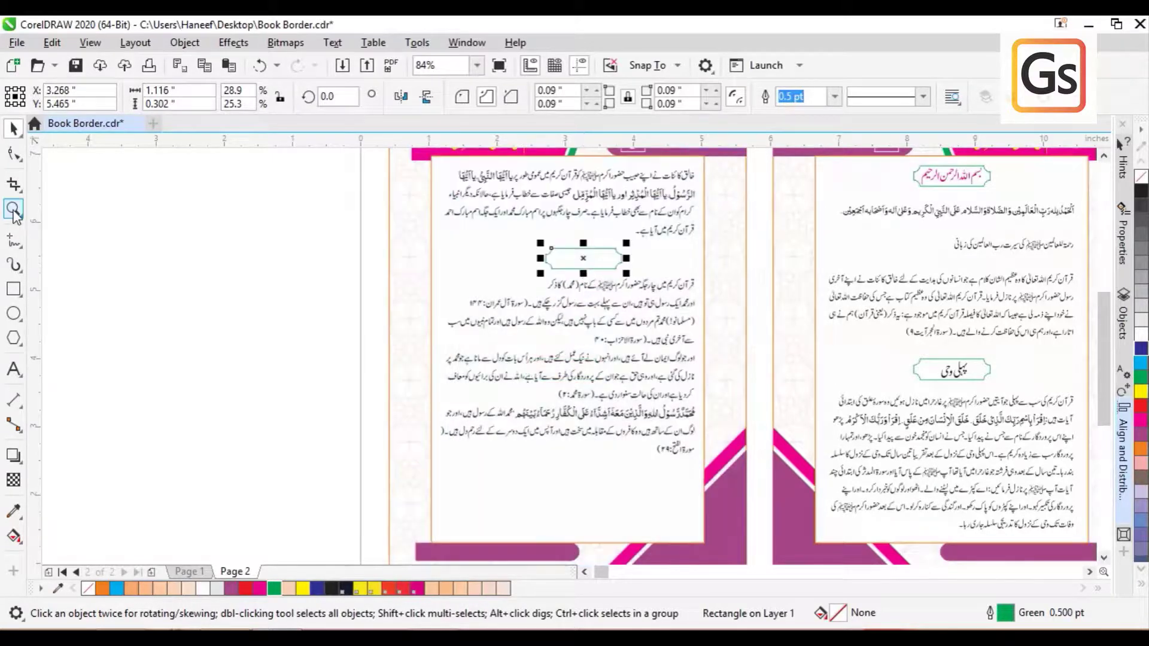
Resize the copied green frame to about 2.31 by 0.39 inches and place it around the قرآن کریم میں چار جگہ heading.
click(14, 208)
drag(748, 320, 473, 213)
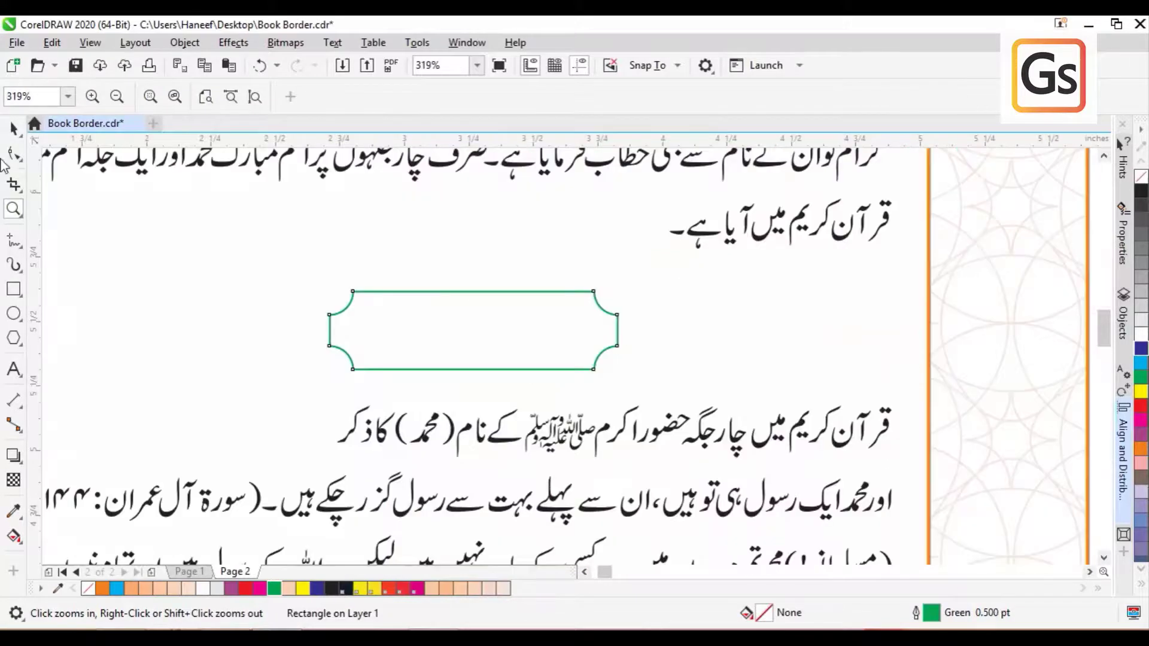
click(14, 128)
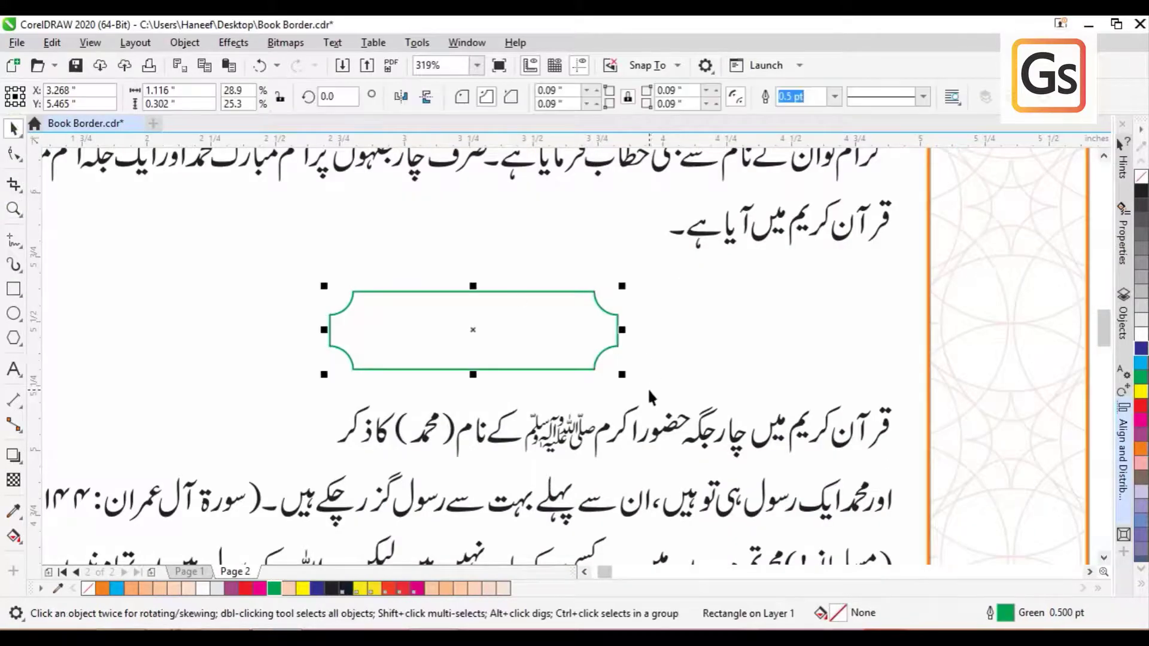
drag(625, 380, 766, 430)
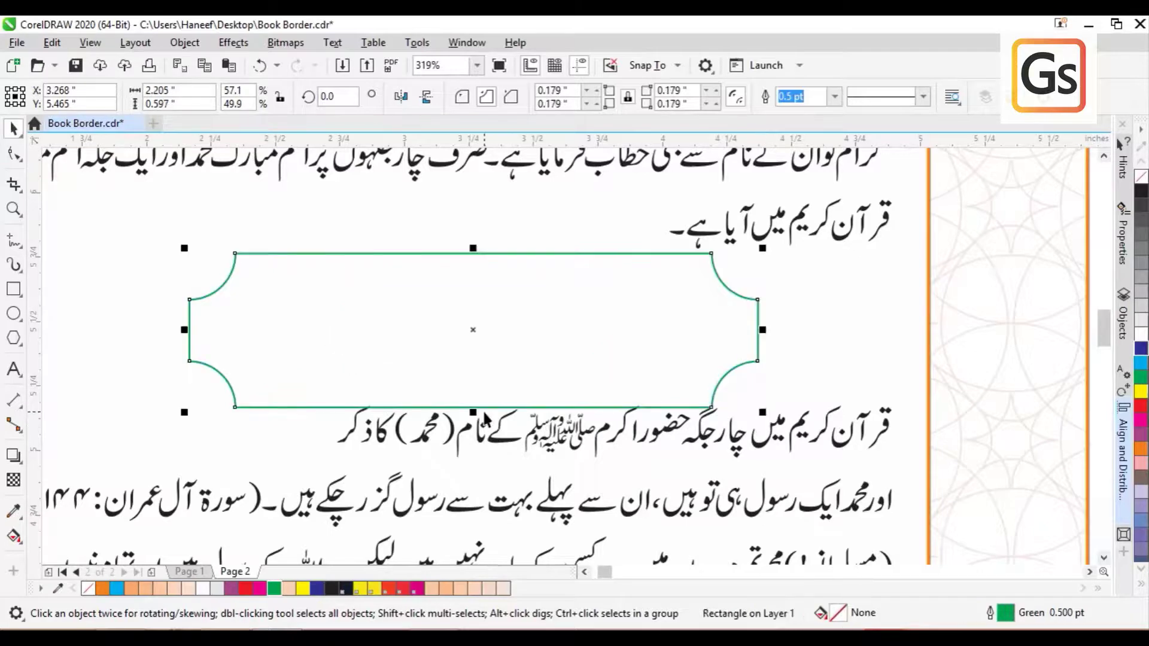
drag(479, 408, 473, 385)
drag(473, 330, 623, 423)
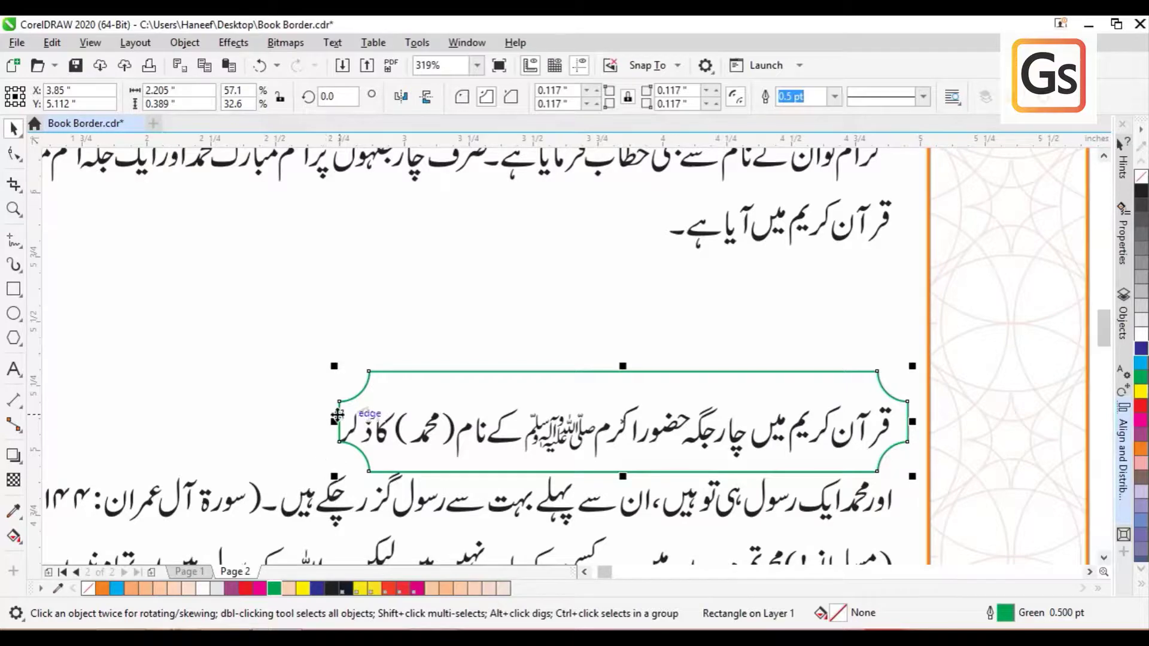
drag(338, 417, 322, 425)
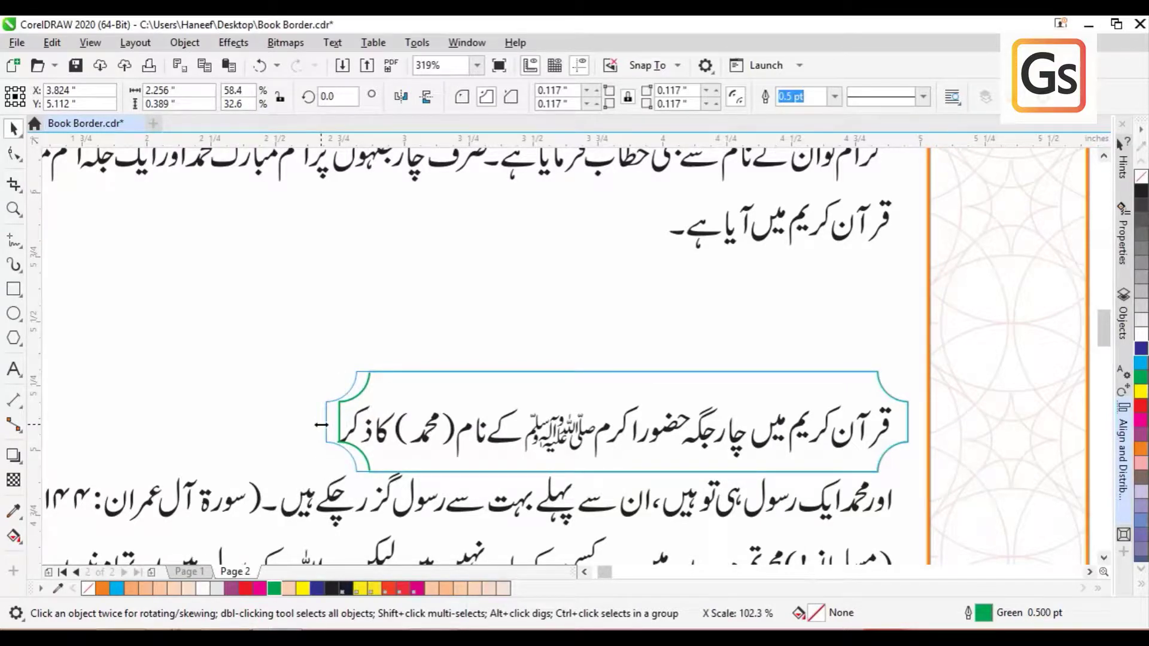
drag(321, 424, 309, 427)
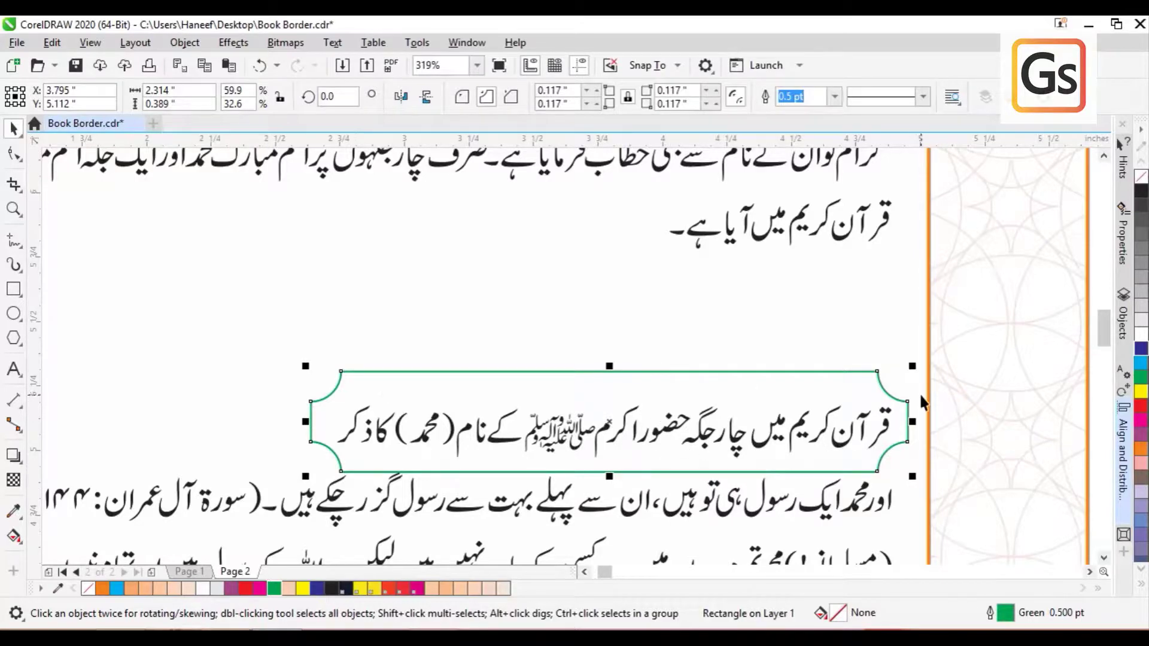
Ungroup all objects of the page 6 text and clear the selection.
scroll(304, 340, down, 3)
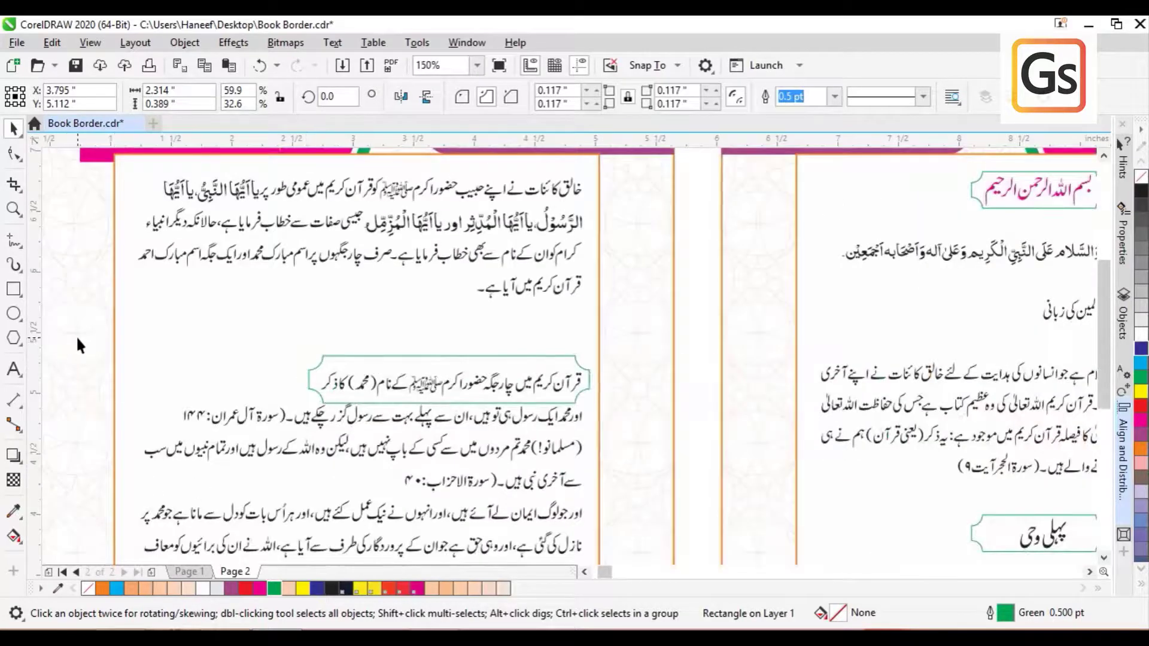
scroll(77, 336, down, 2)
drag(45, 336, 149, 377)
click(154, 373)
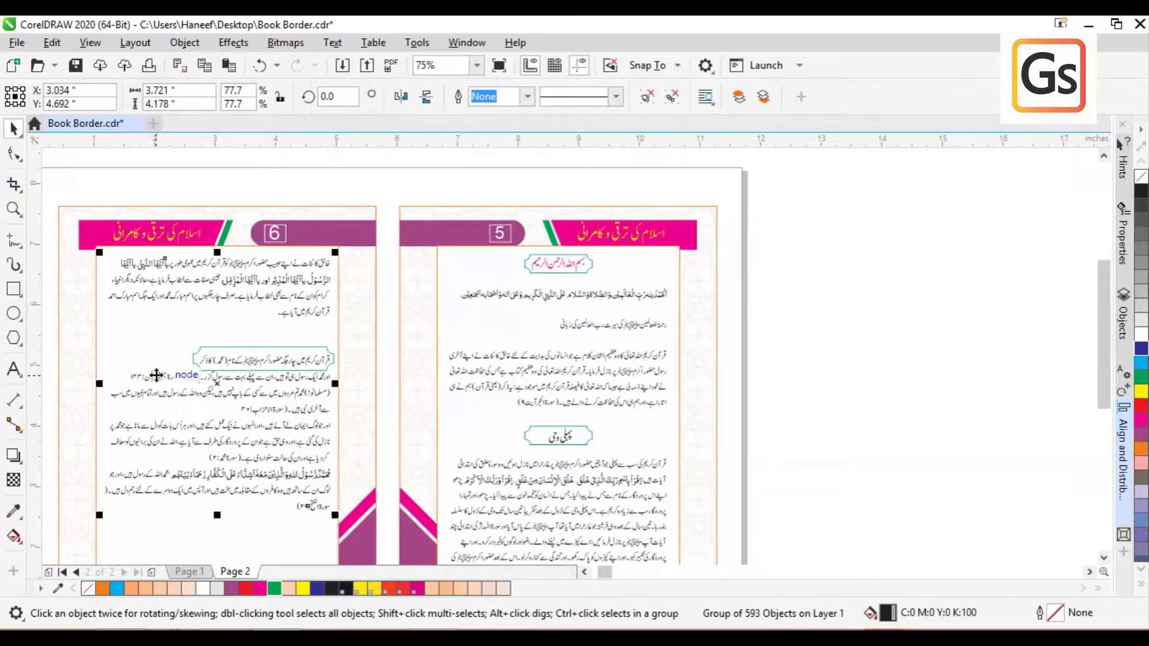
click(648, 97)
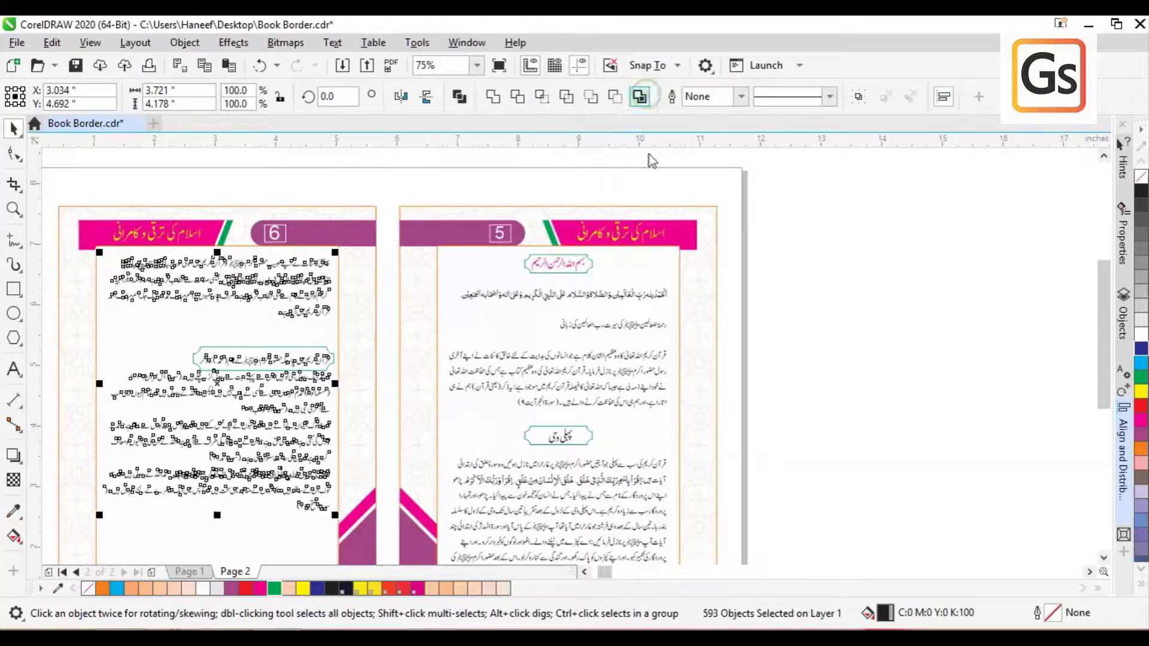
click(832, 366)
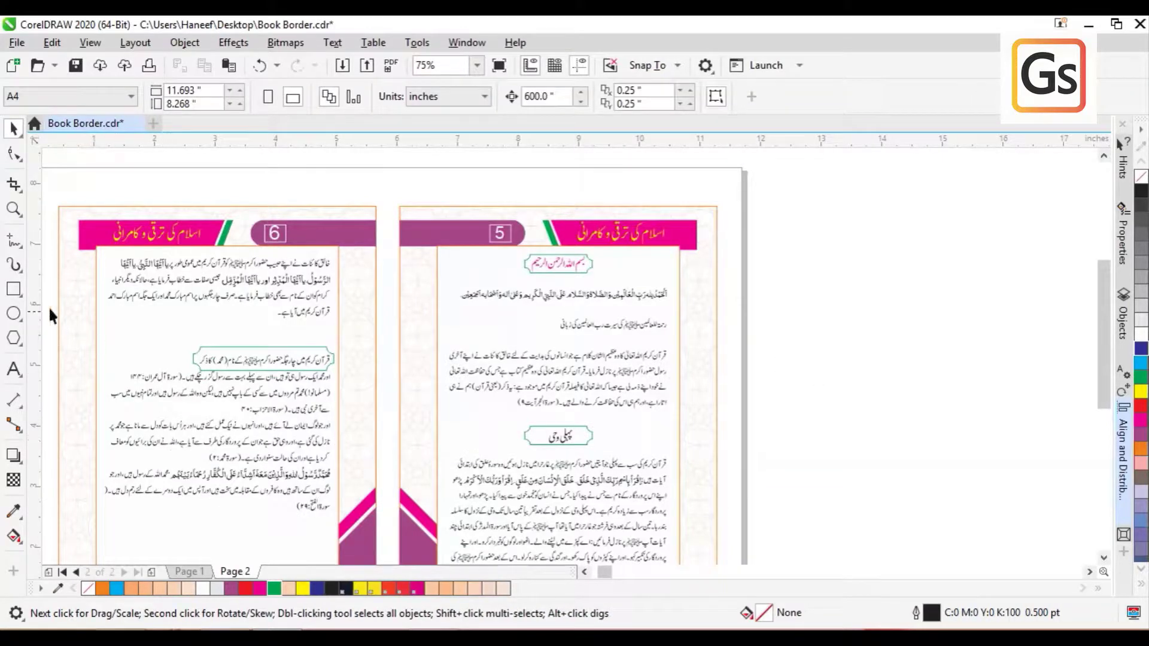
Move the قرآن کریم میں چار جگہ heading and its green frame up to the middle of the gap between the page 6 paragraphs.
drag(237, 359, 152, 337)
drag(42, 312, 232, 351)
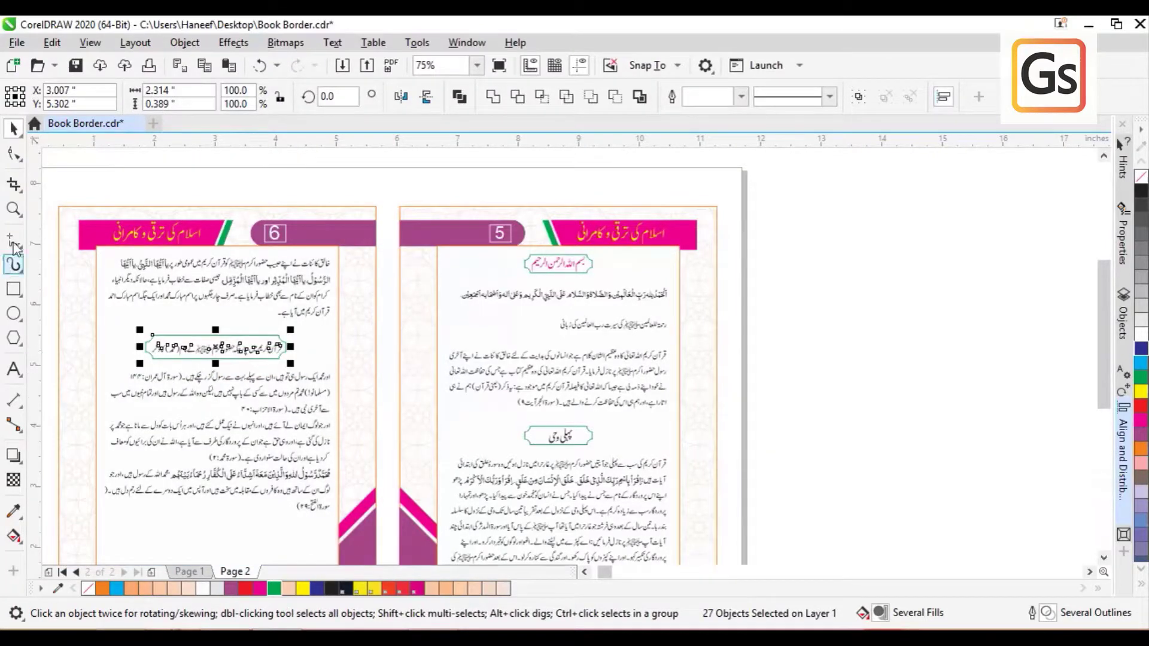
click(13, 209)
drag(66, 310, 365, 418)
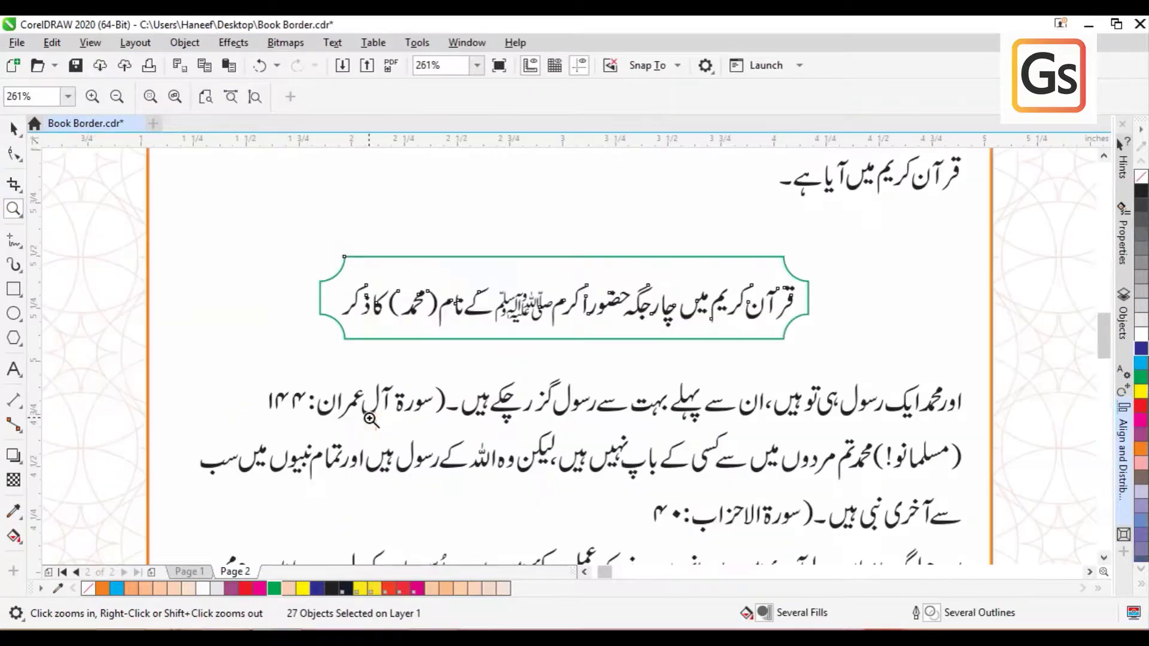
click(13, 128)
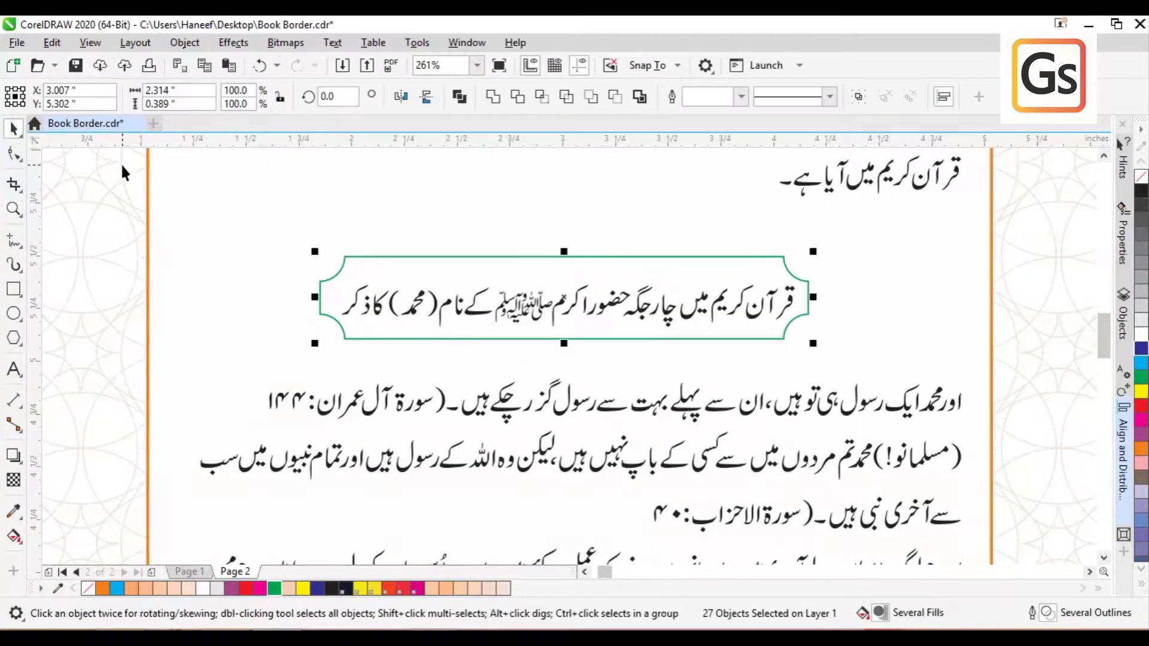
Group the قرآن کریم میں چار جگہ heading with its frame, shift it right to X about 3.11 inches on page 6, and save the document.
key(ctrl+g)
drag(488, 337, 585, 305)
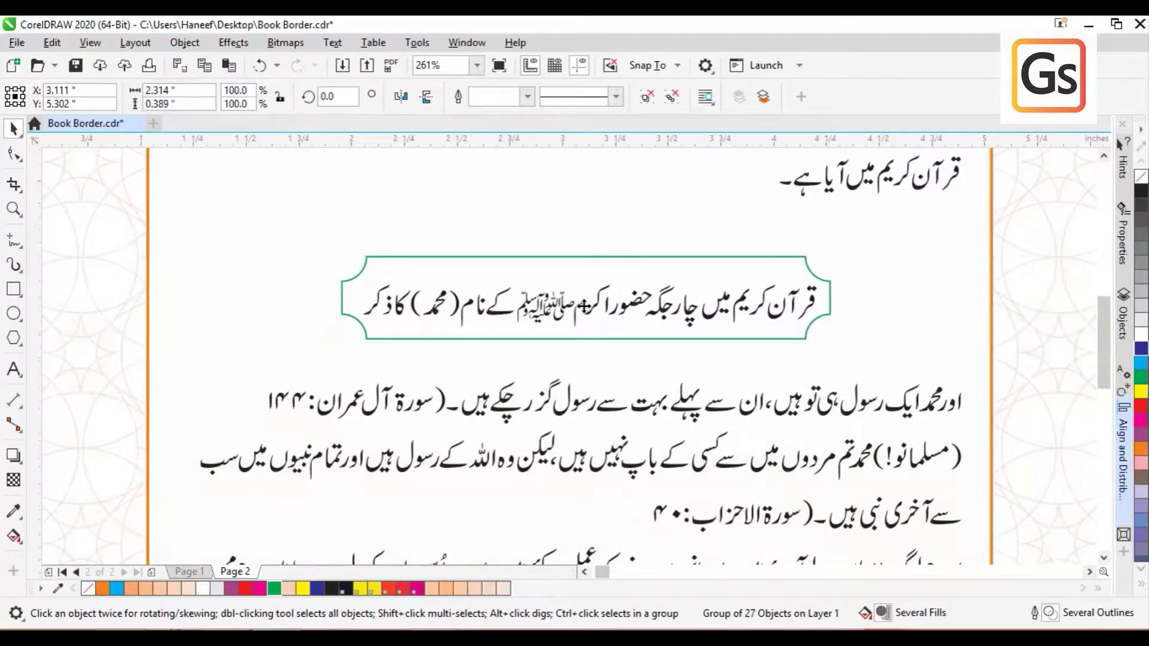
scroll(585, 305, down, 3)
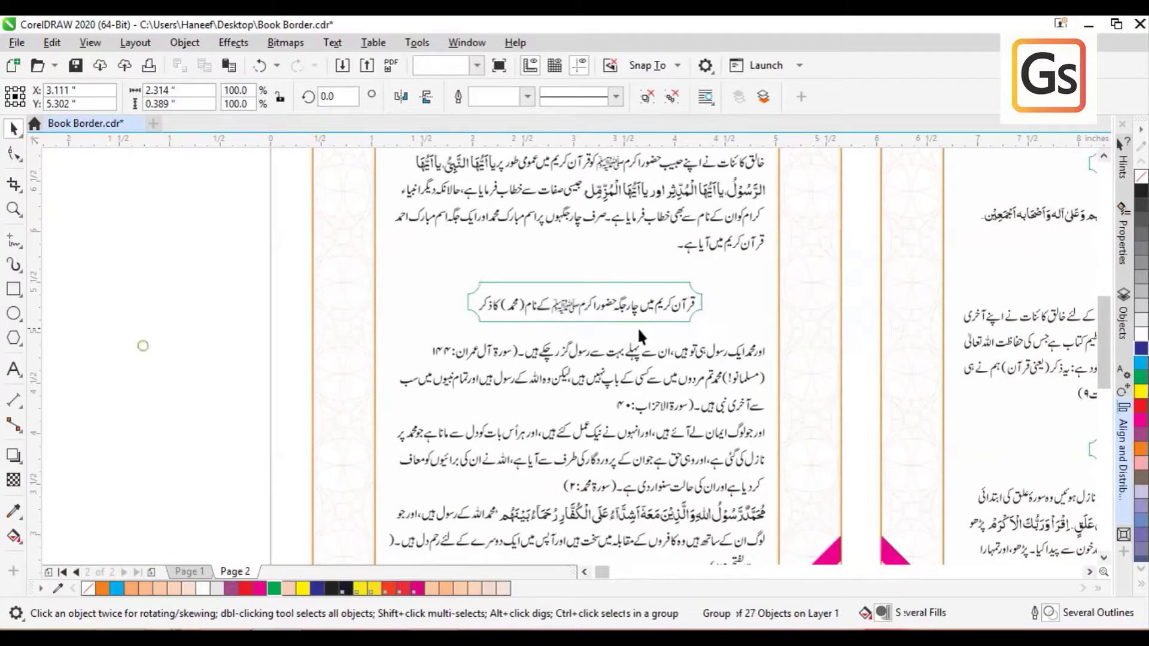
click(157, 347)
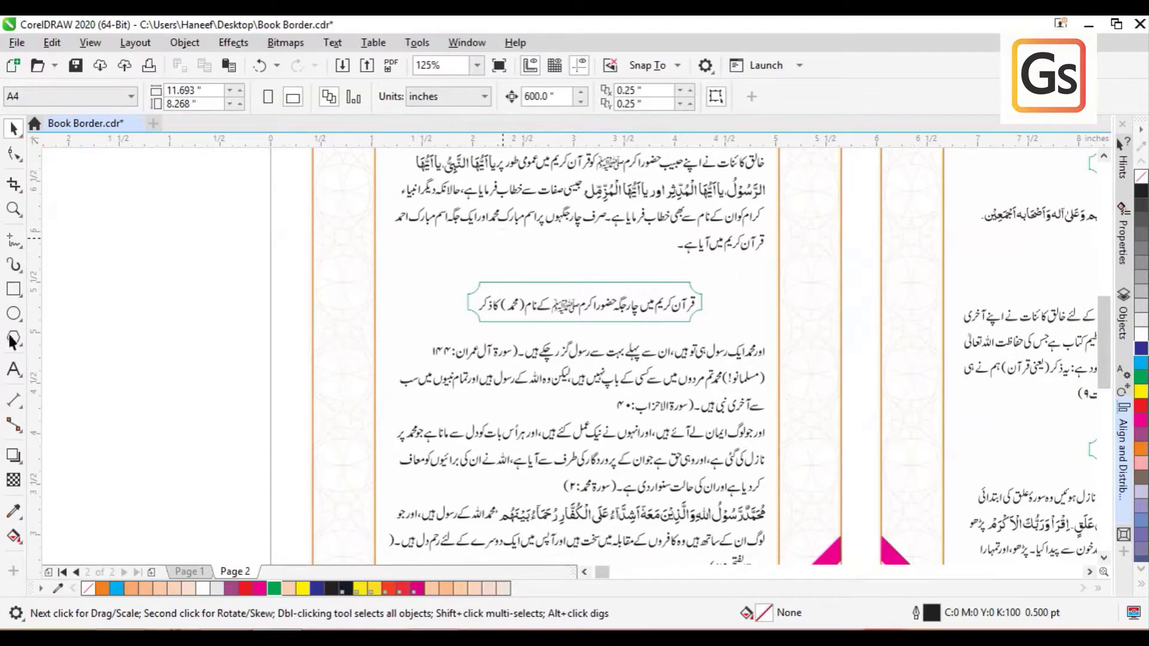
key(ctrl+s)
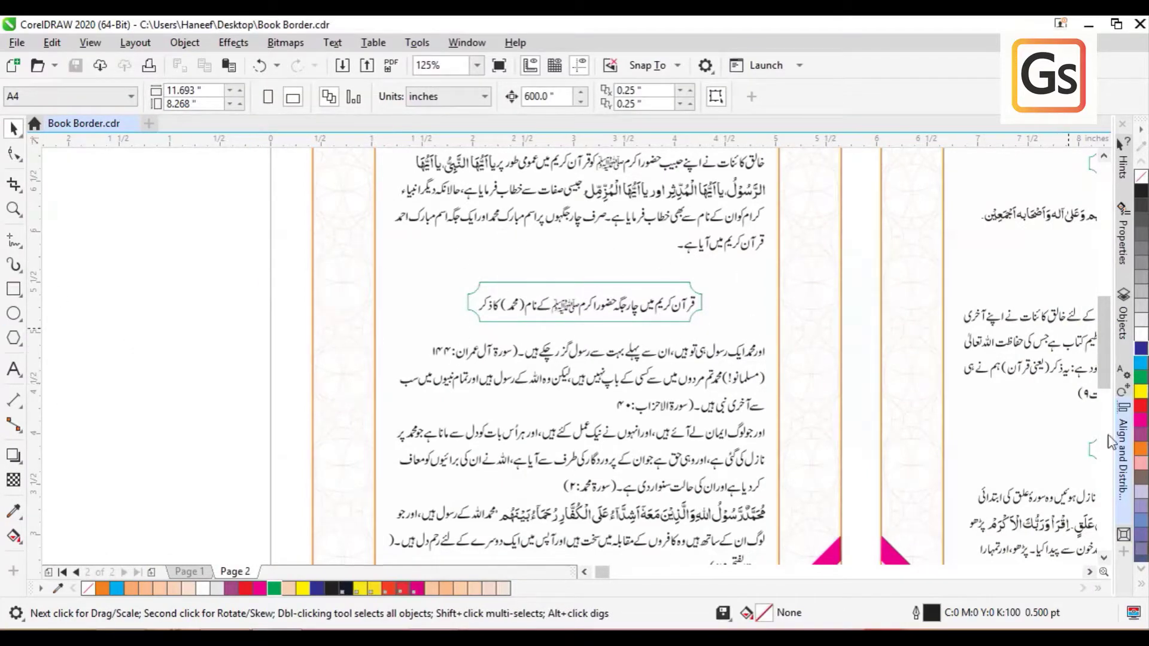
mouse_move(1104, 326)
mouse_down()
mouse_move(1115, 407)
mouse_move(1097, 344)
mouse_up()
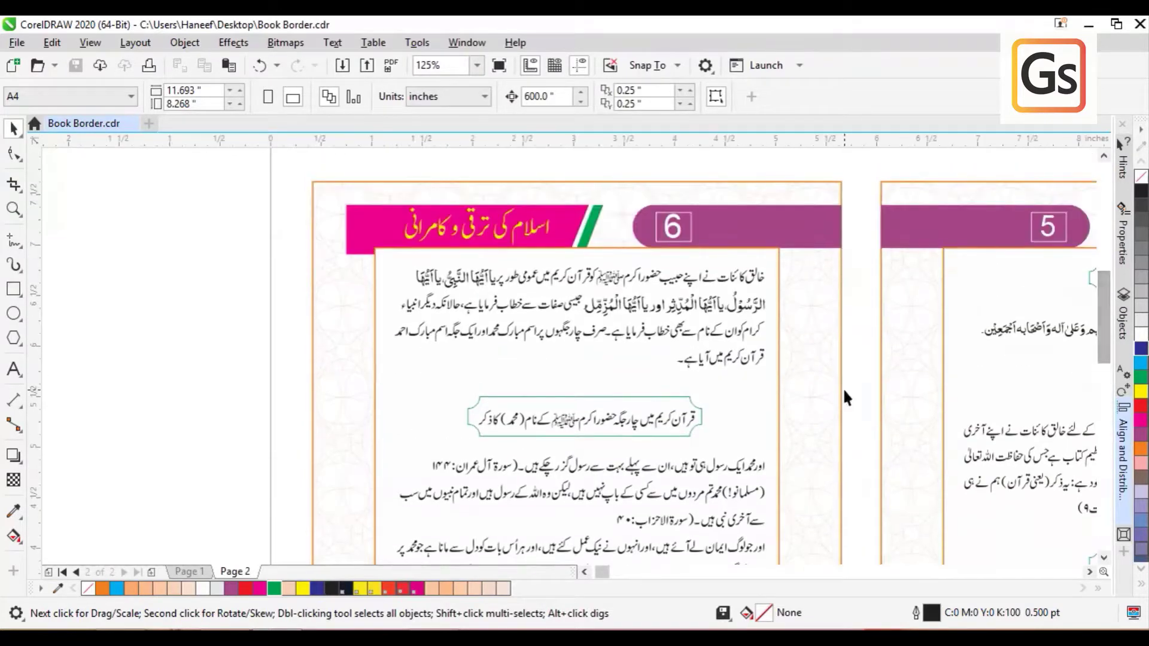
scroll(842, 386, down, 2)
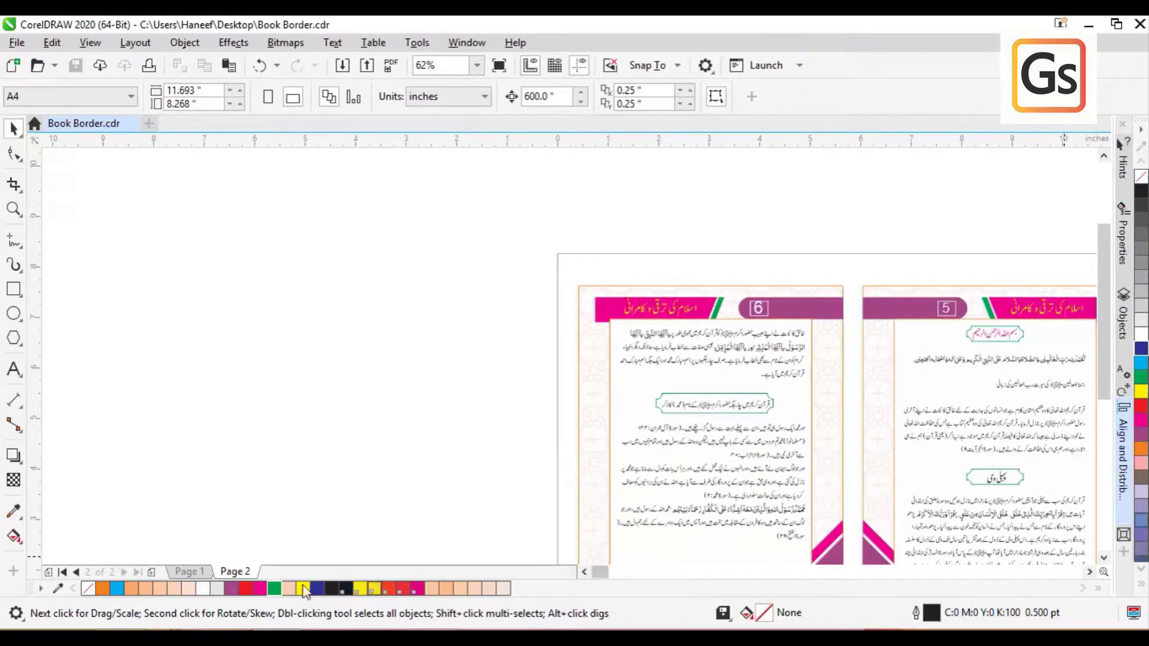
drag(601, 573, 601, 573)
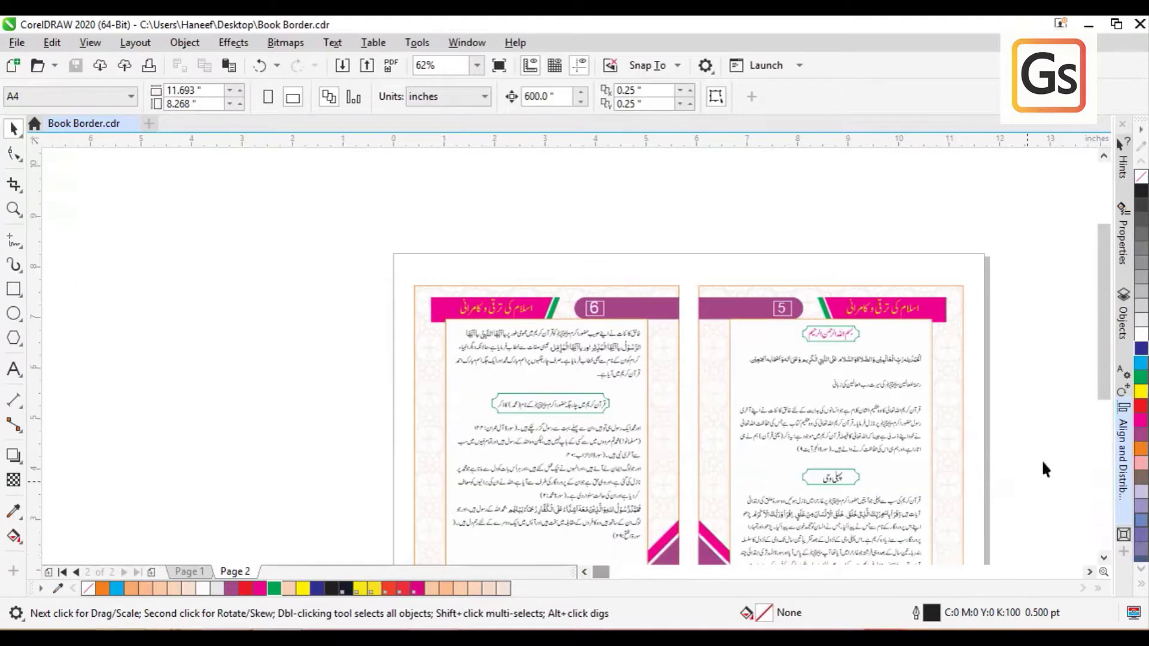
drag(1101, 358, 911, 338)
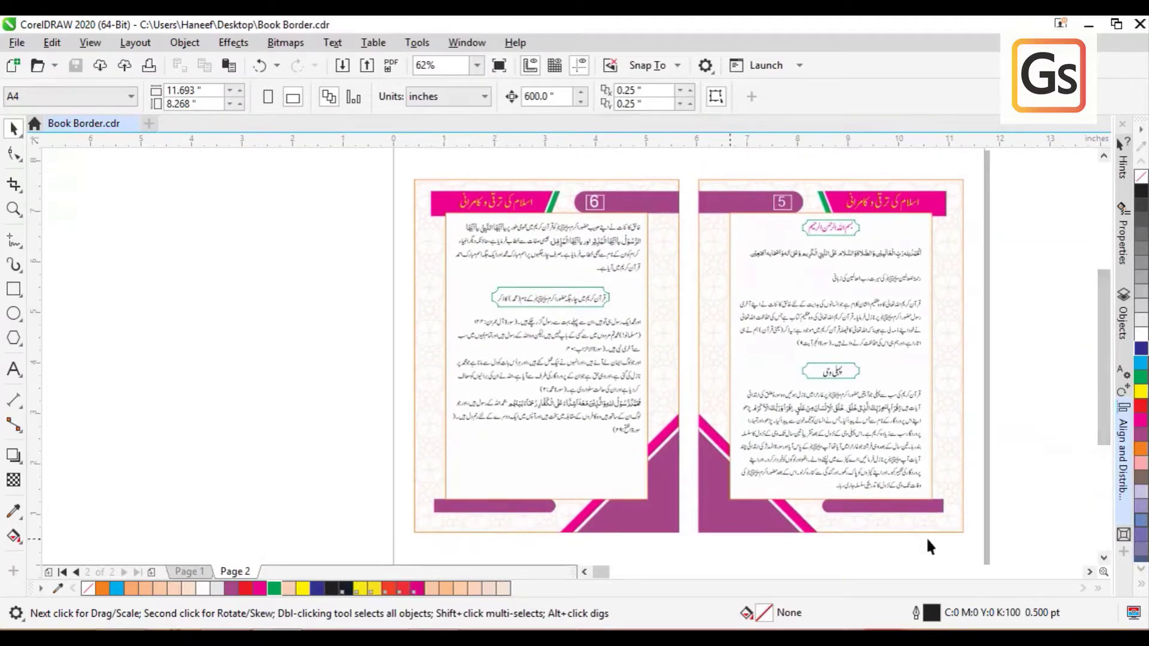